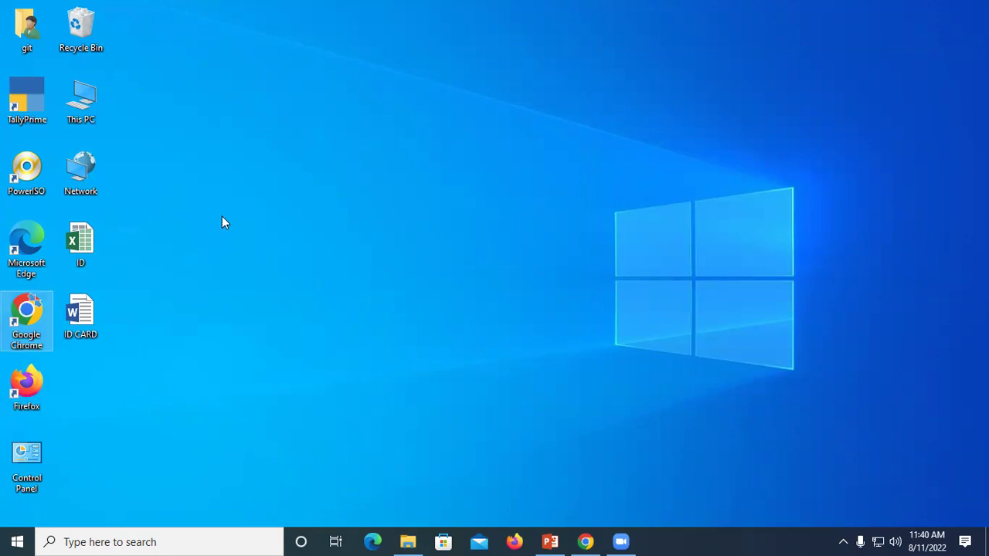
Step: Launch Chrome and search 'computer images' from the address bar
click(565, 540)
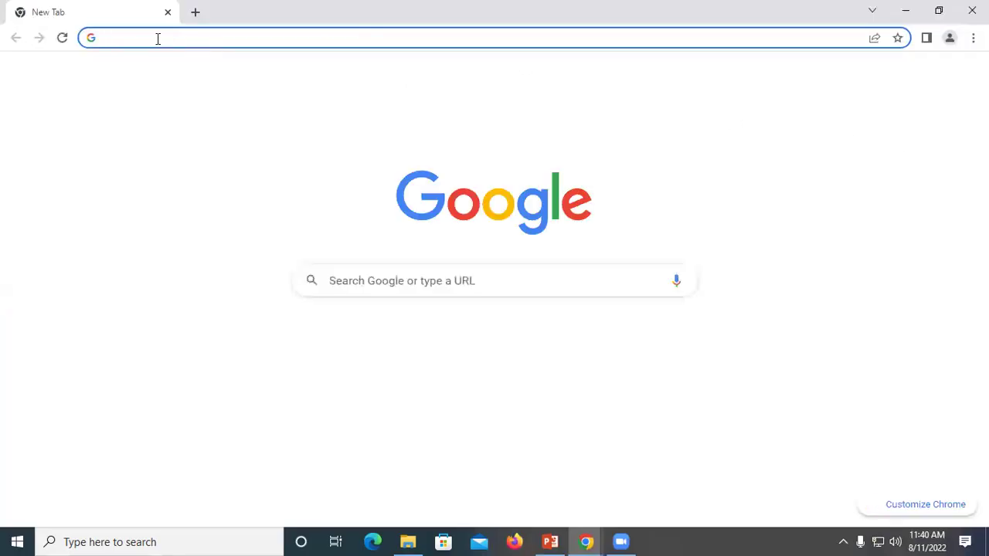
click(156, 41)
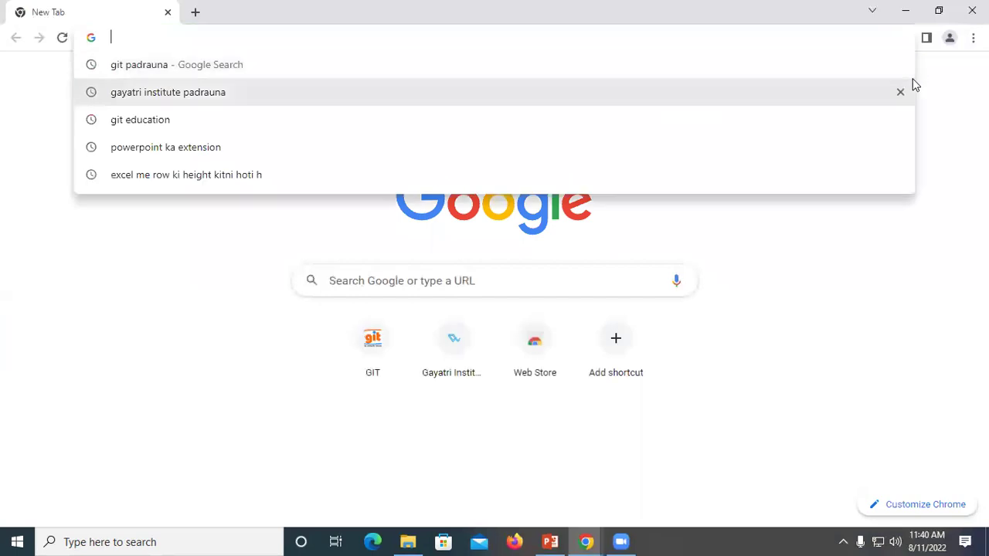
click(66, 60)
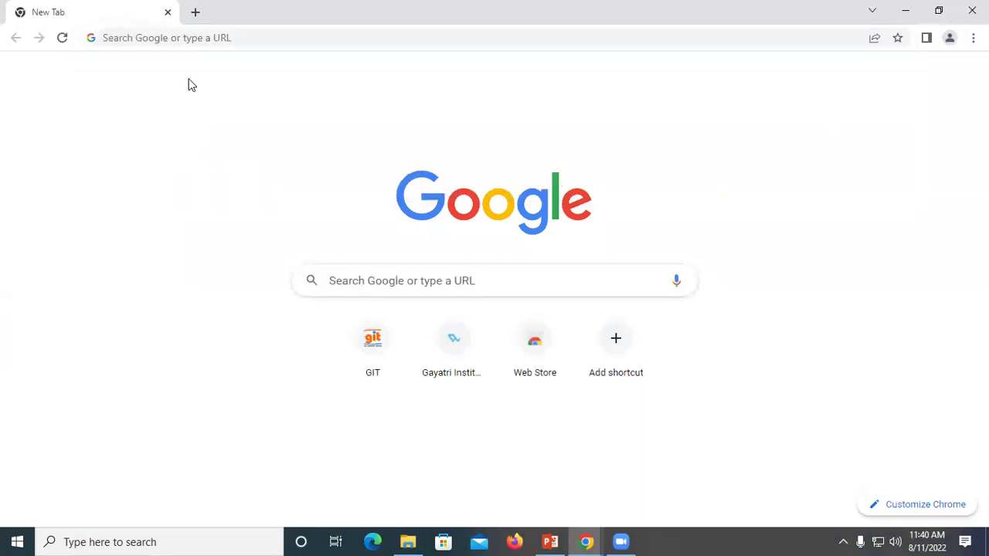
click(134, 38)
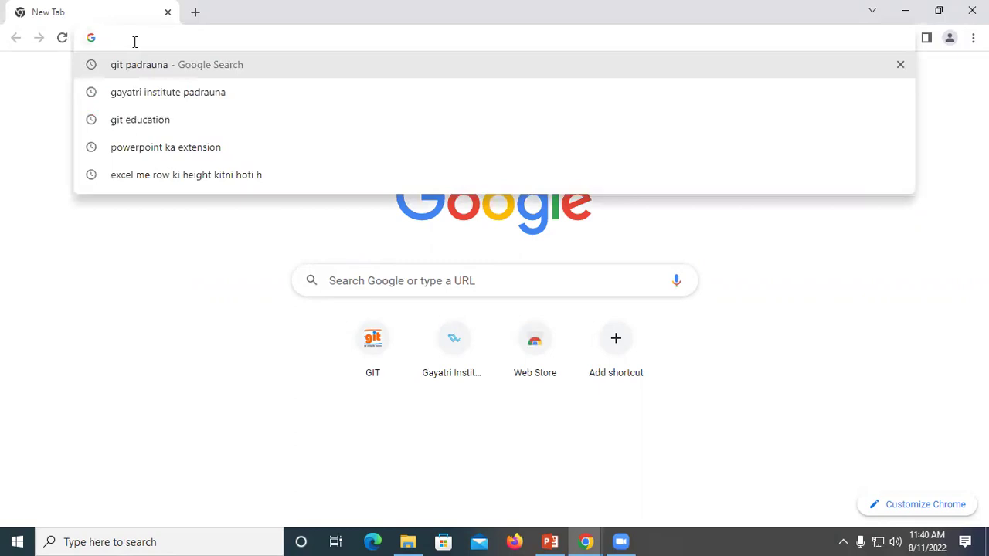
text(compoute)
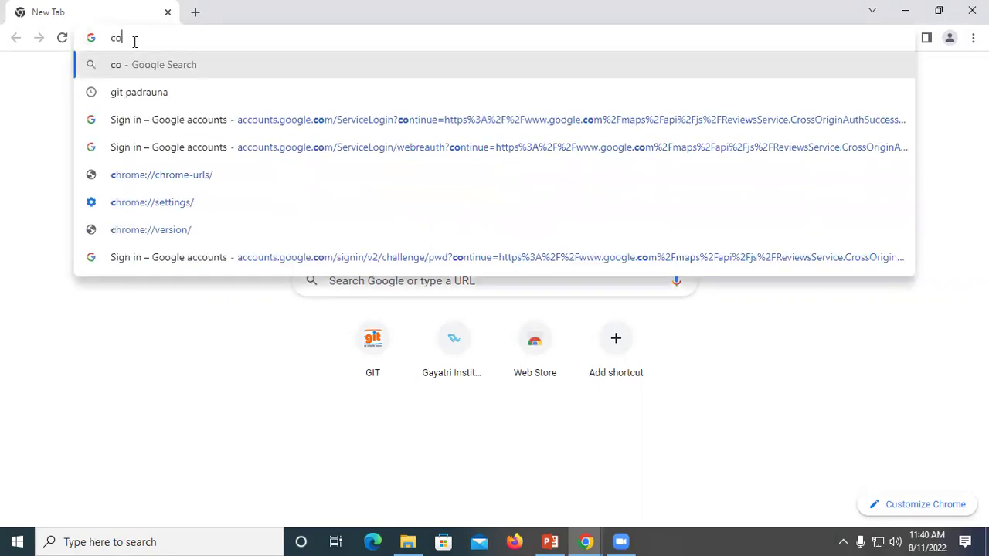
key(BackSpace)
key(BackSpace)
key(BackSpace)
key(BackSpace)
text(uter images)
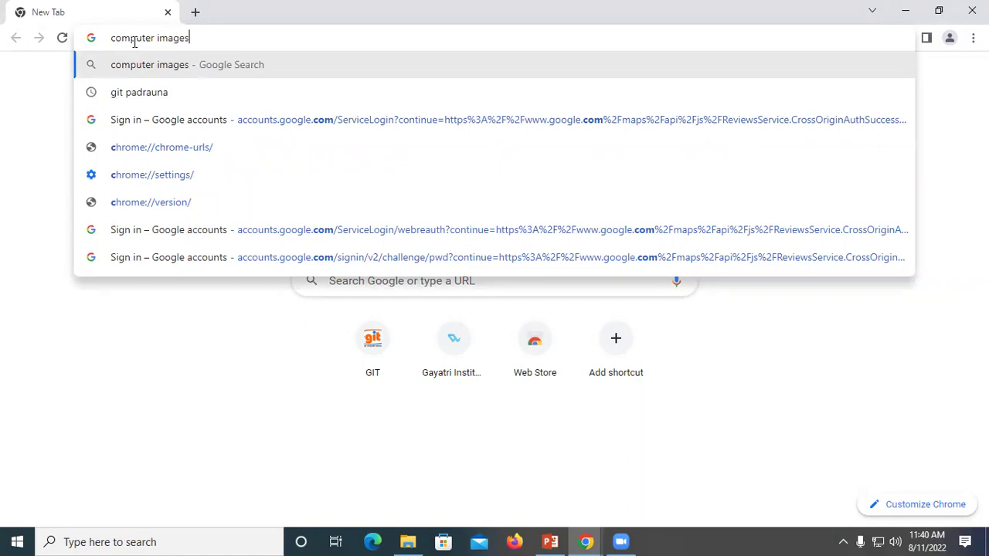
key(Return)
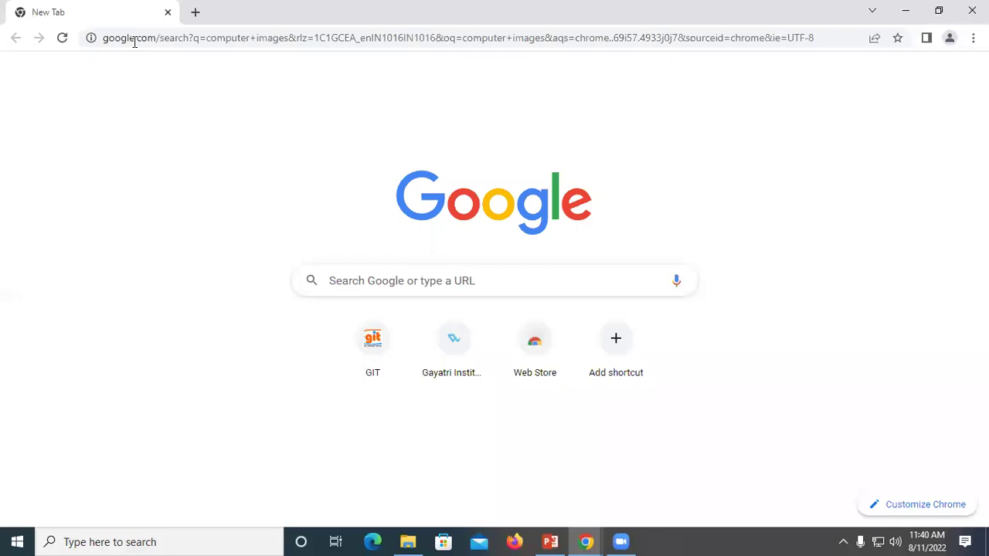
Step: Enter 'computer images' in the Google search box and run the search
click(212, 44)
key(Escape)
click(393, 287)
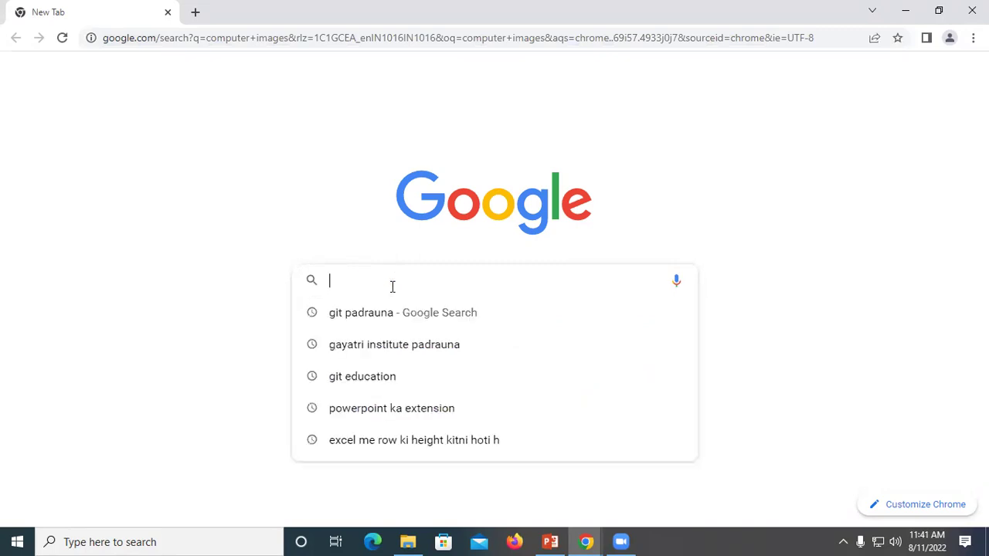
text(computer ima)
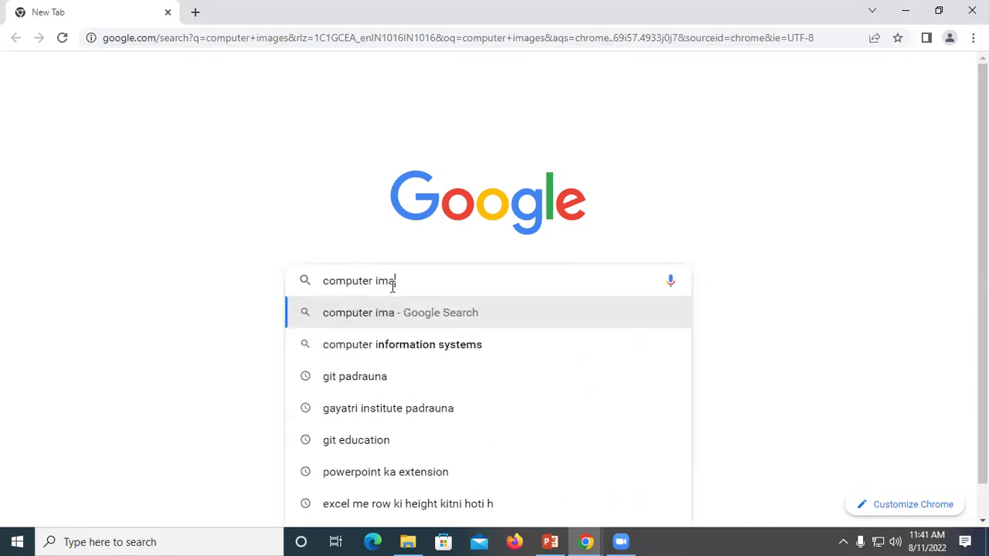
text(ges)
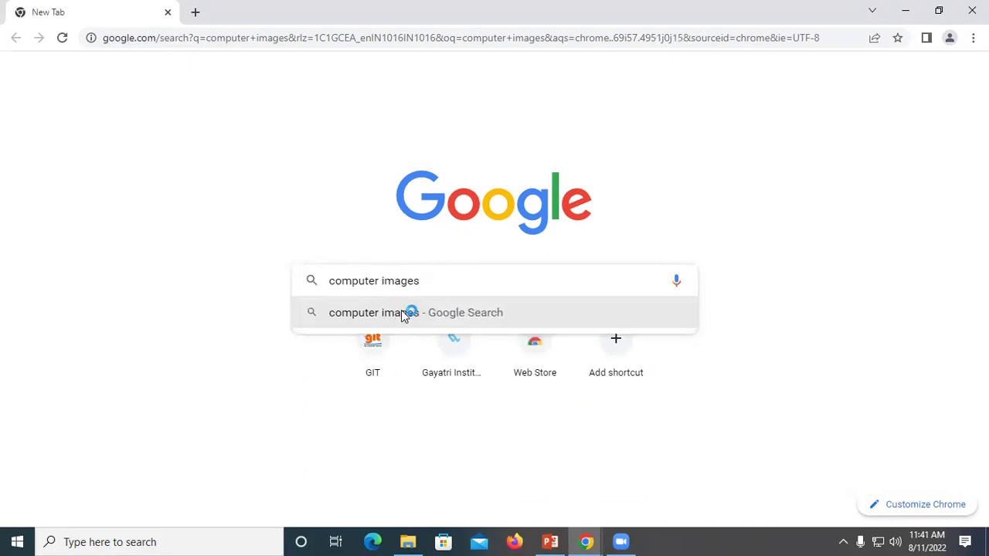
click(398, 317)
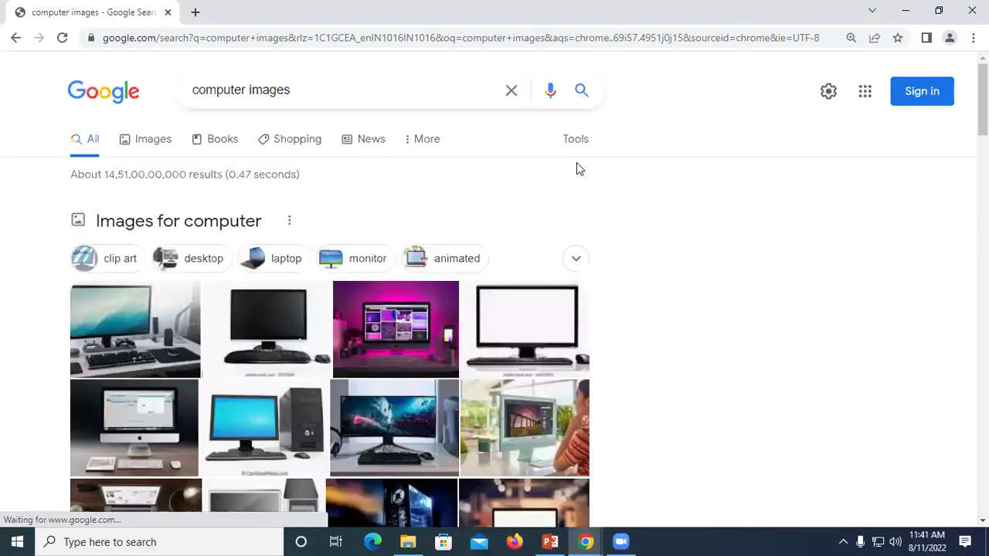
Step: Switch to Images results and open the Webopedia 'What is a Computer?' diagram preview
click(142, 136)
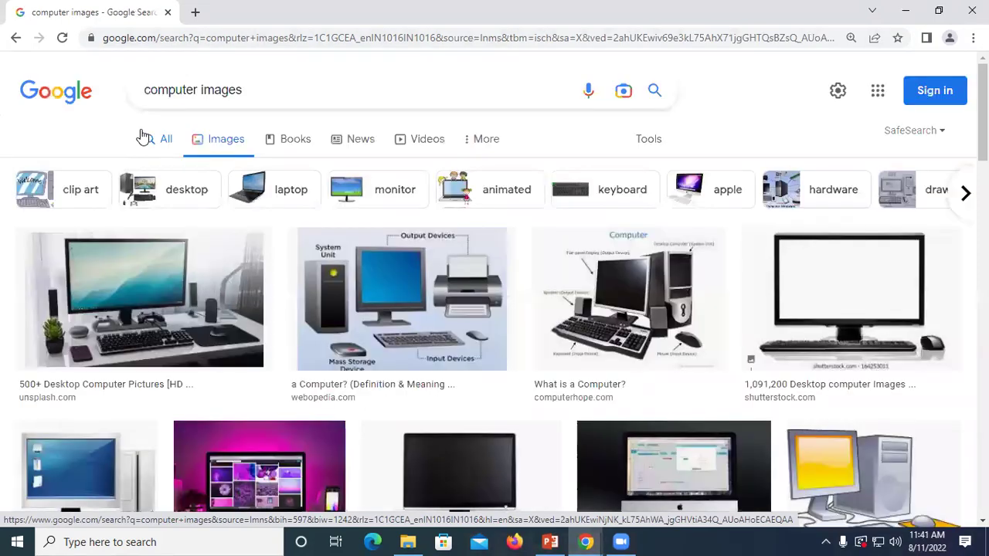
scroll(559, 256, down, 4)
scroll(478, 310, down, 5)
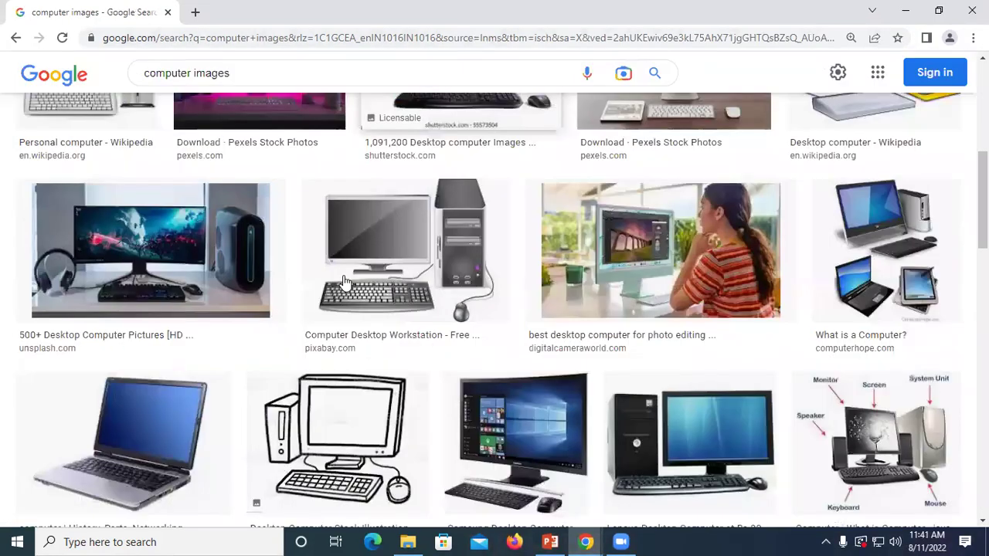
scroll(516, 349, down, 3)
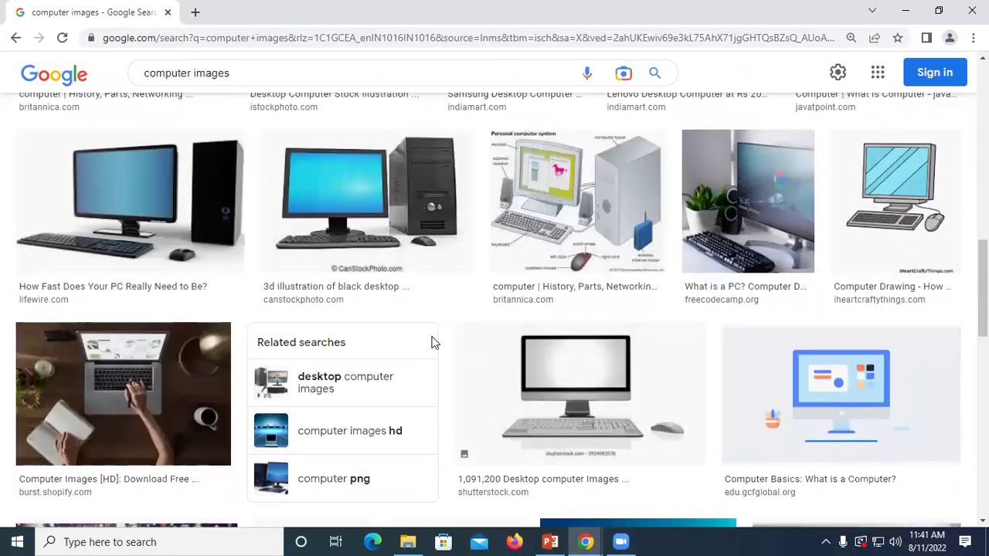
scroll(587, 374, up, 8)
scroll(591, 371, up, 5)
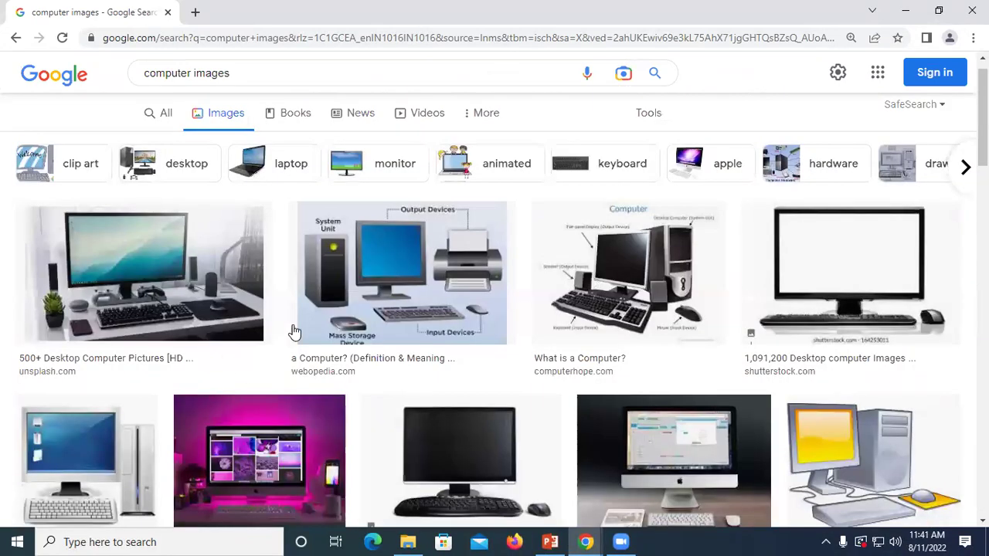
click(444, 294)
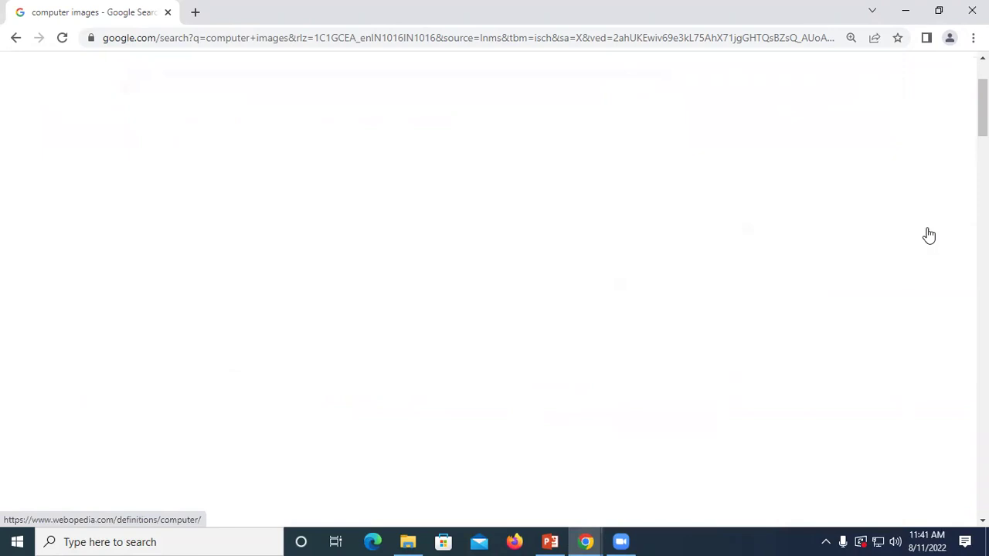
click(361, 39)
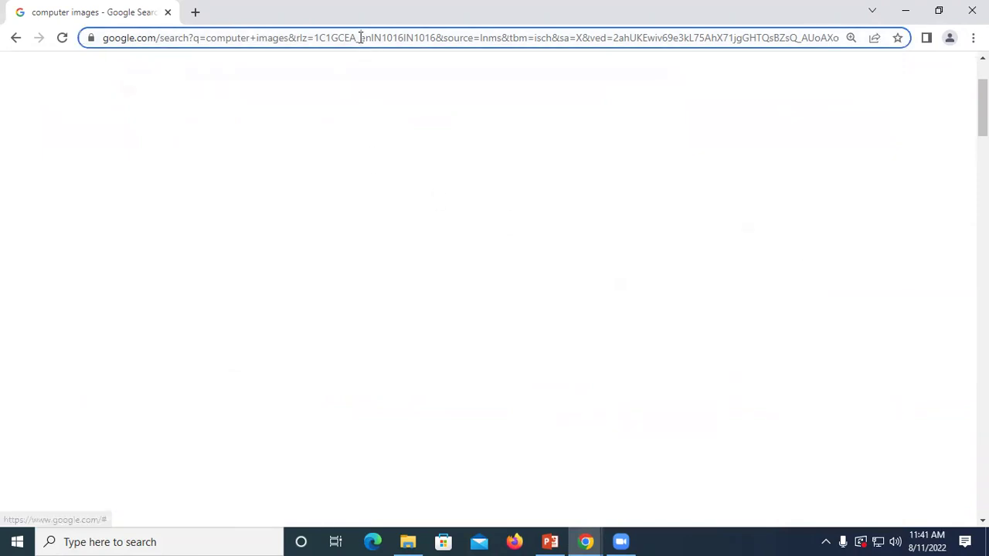
key(Return)
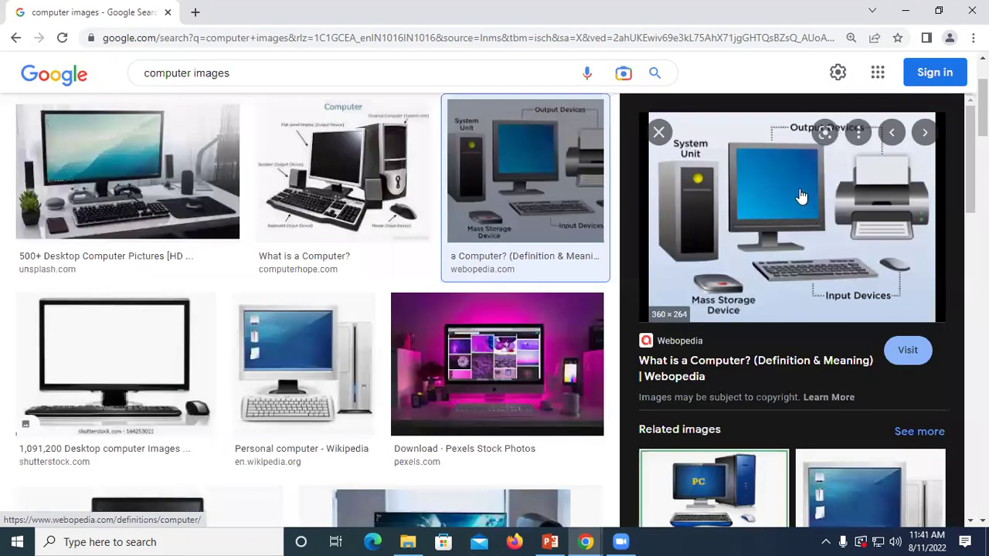
Step: Save the Webopedia computer diagram image to the Desktop
right_click(801, 190)
click(836, 344)
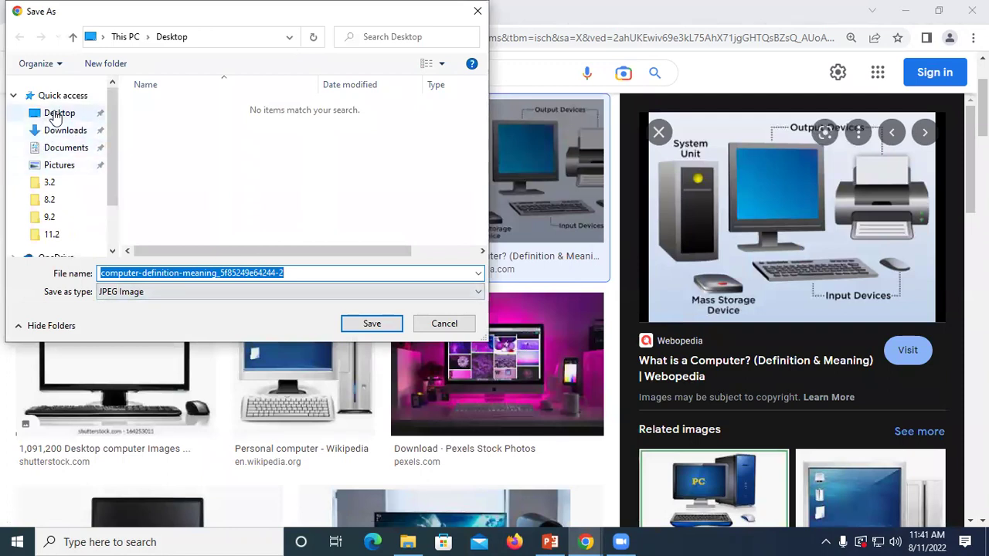
click(56, 113)
click(372, 325)
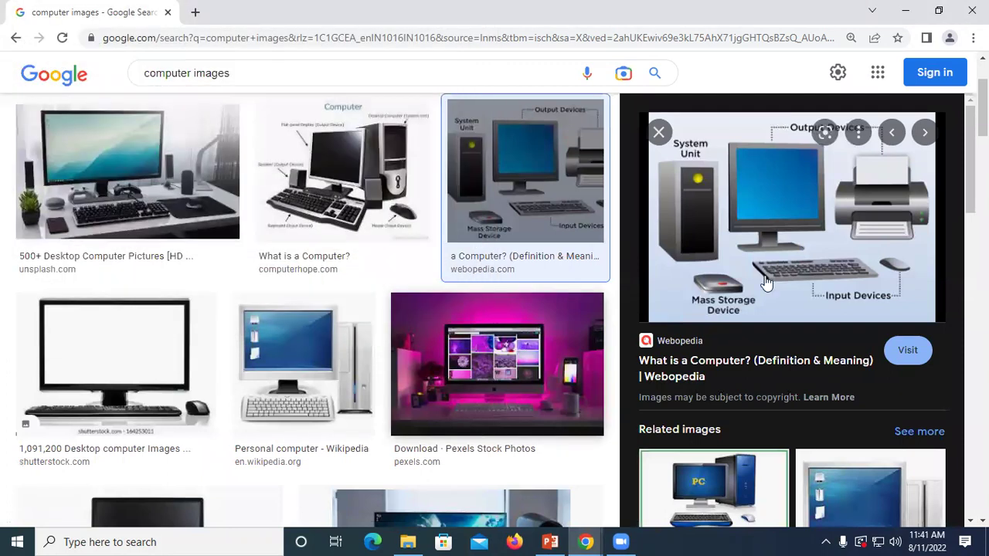
Step: Open the blue 453360.image0 computer picture and save it to the Desktop as JPEG
scroll(778, 335, down, 3)
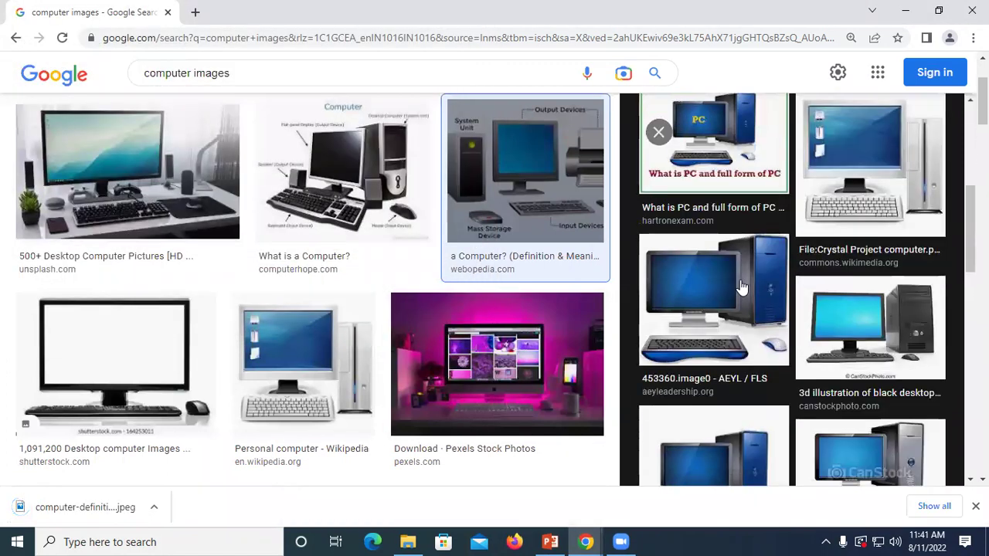
click(764, 249)
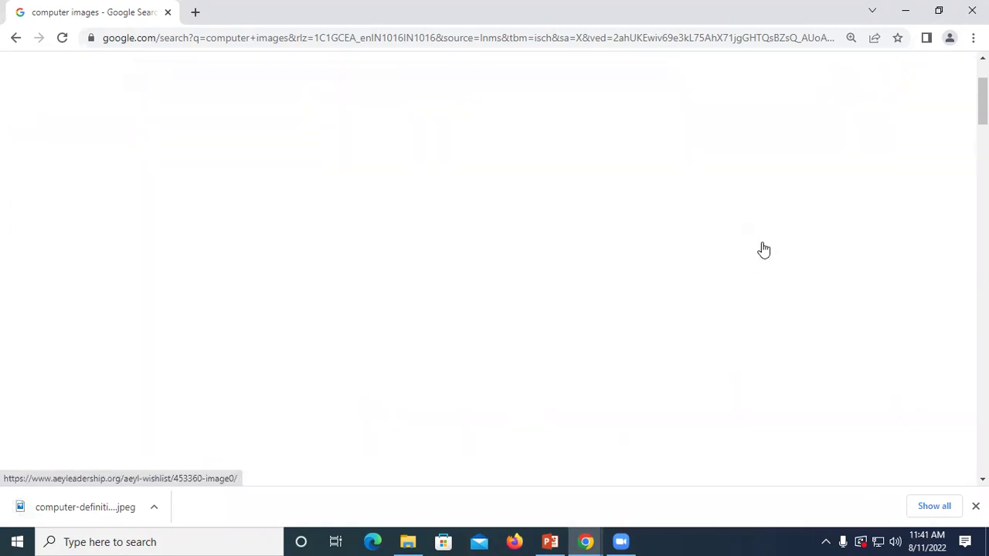
click(299, 39)
key(Return)
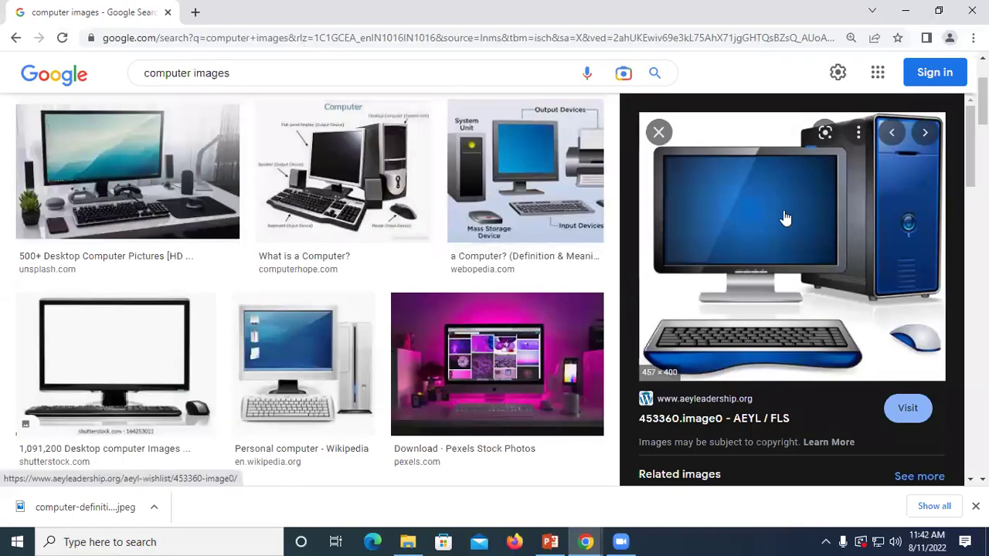
right_click(781, 212)
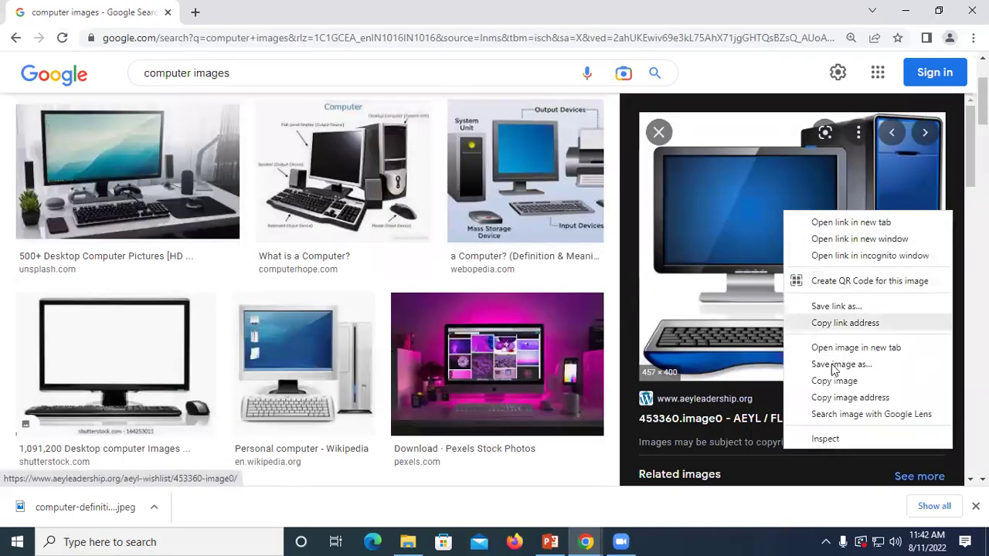
click(834, 365)
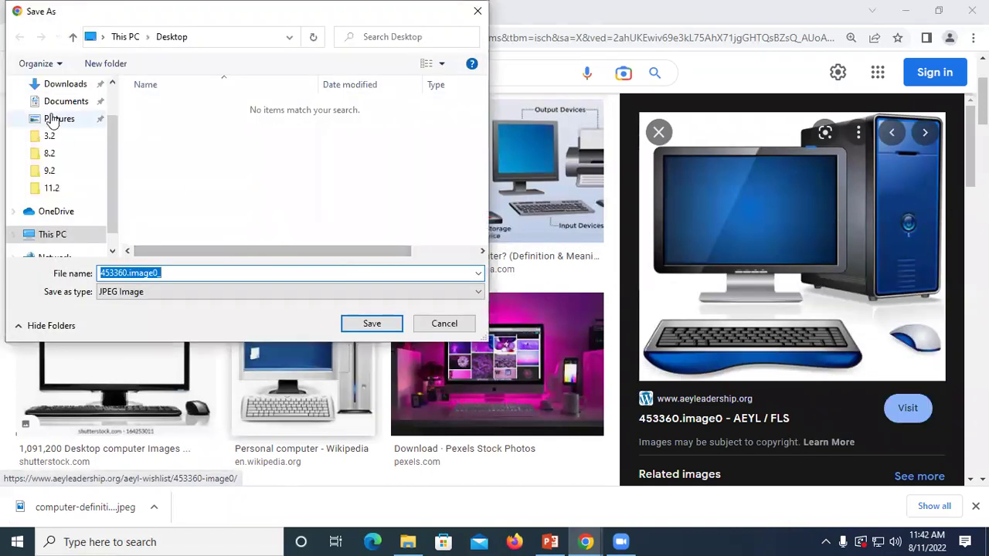
click(51, 114)
click(363, 323)
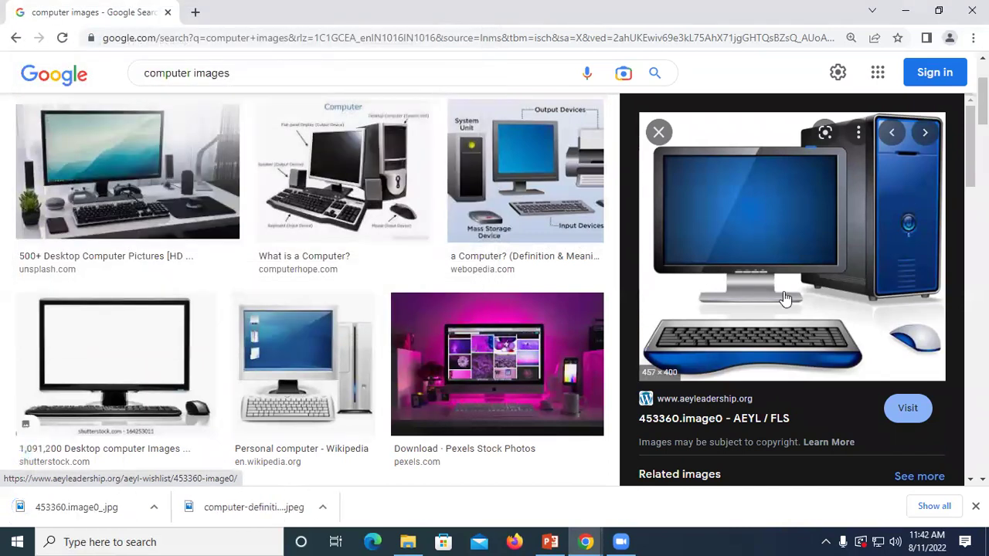
click(905, 11)
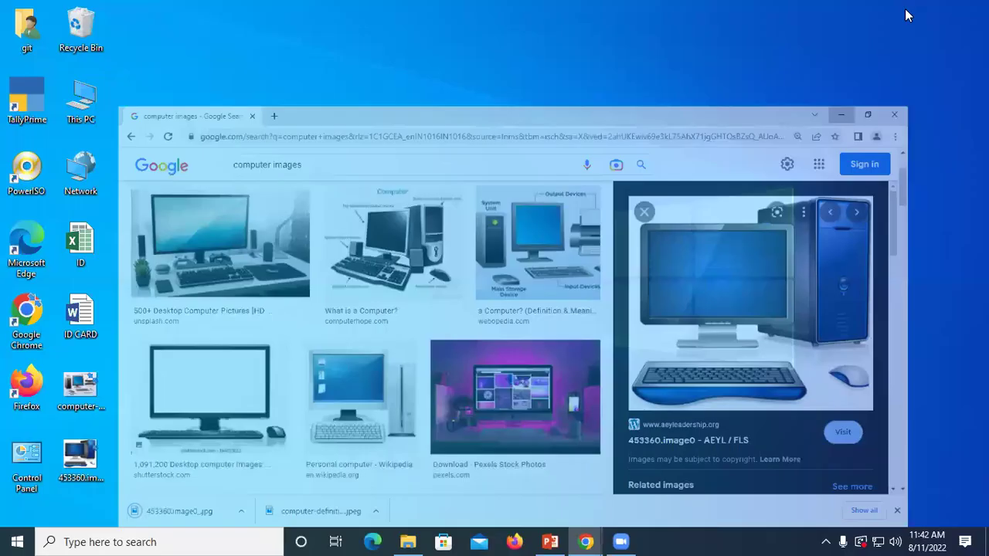
Step: Refresh the desktop so the downloaded image files appear
right_click(301, 114)
click(332, 155)
right_click(333, 155)
click(363, 199)
right_click(363, 200)
click(401, 242)
right_click(400, 242)
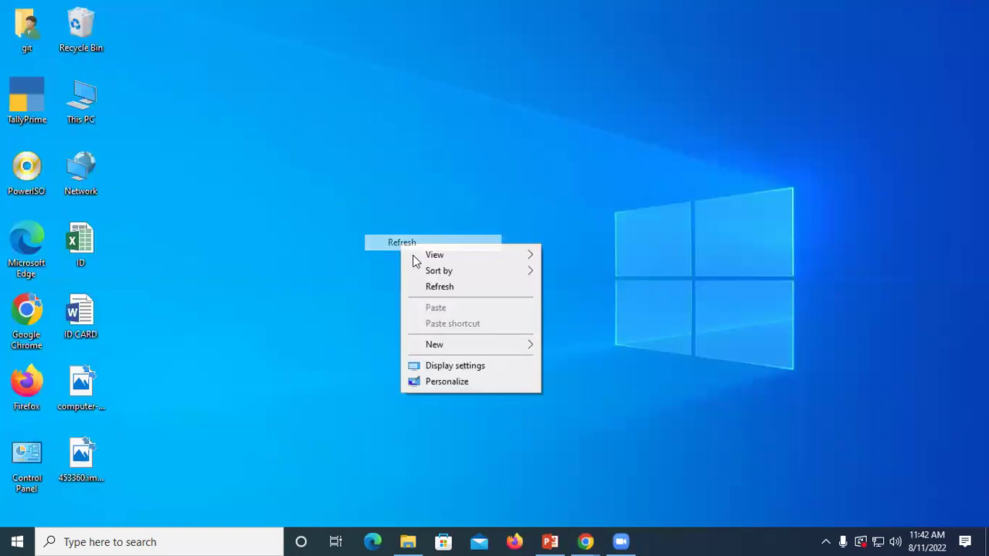
click(446, 285)
Step: Preview the computer diagram image in Photos, close it, and refresh the desktop
double_click(81, 386)
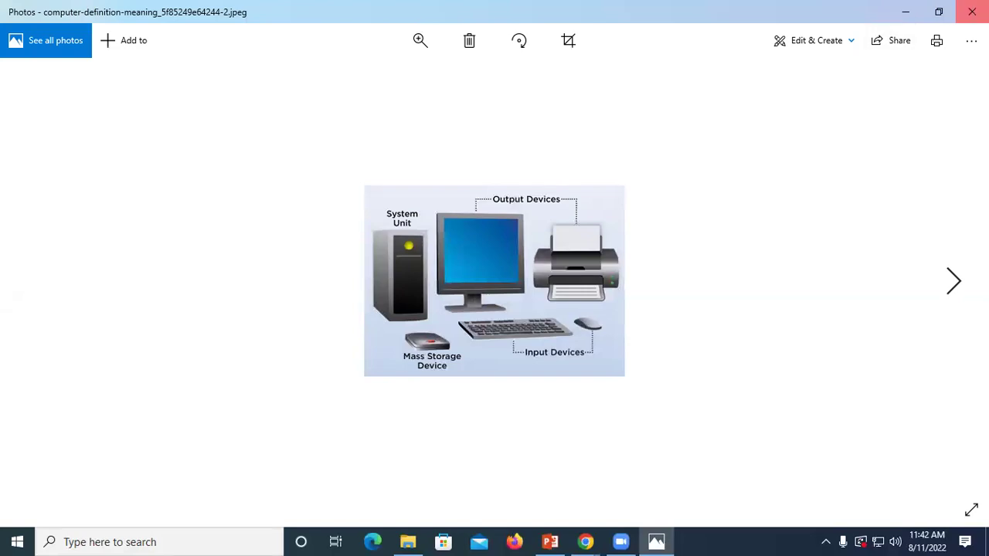
key(alt+F4)
right_click(402, 115)
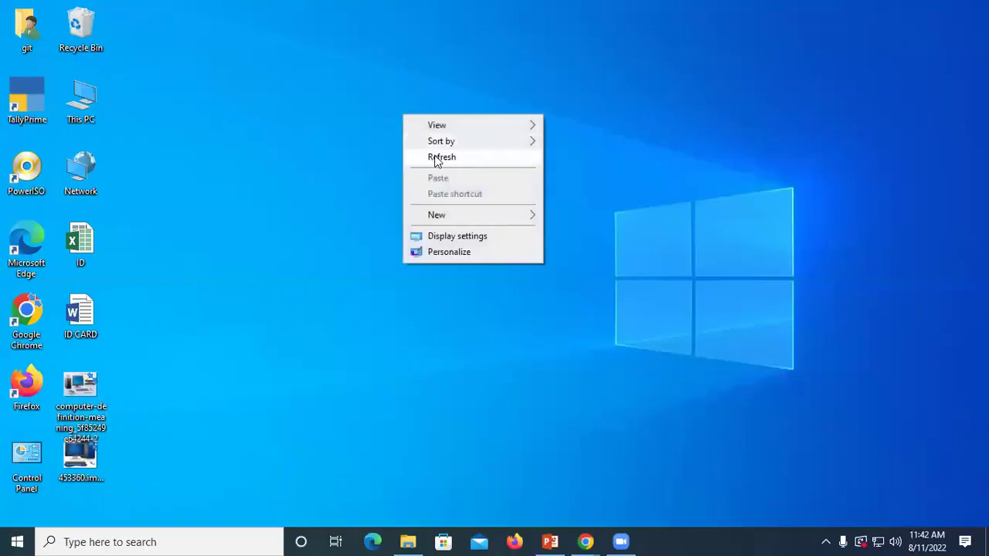
right_click(435, 155)
click(466, 199)
right_click(325, 99)
right_click(351, 132)
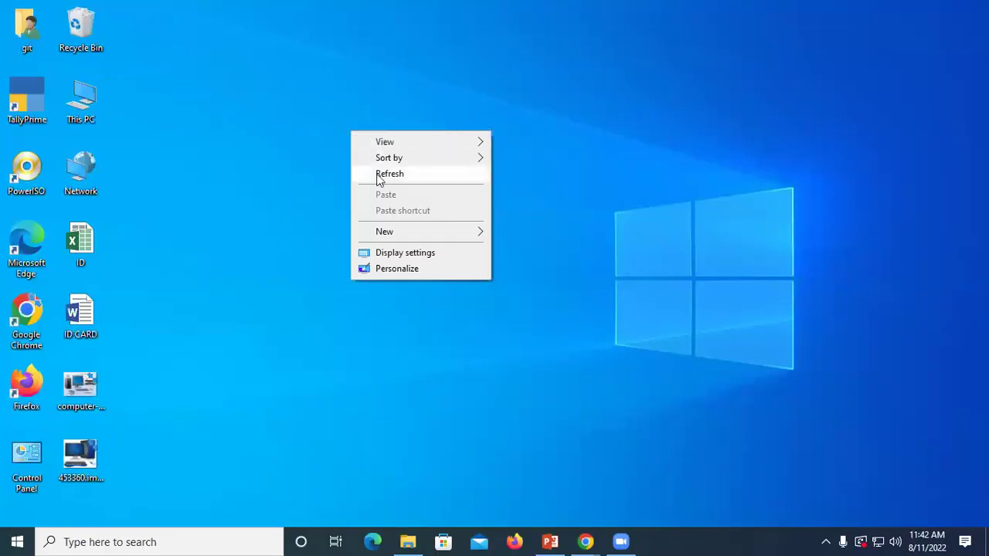
Step: Create a new desktop folder named 'Photo'
mouse_move(392, 232)
click(540, 233)
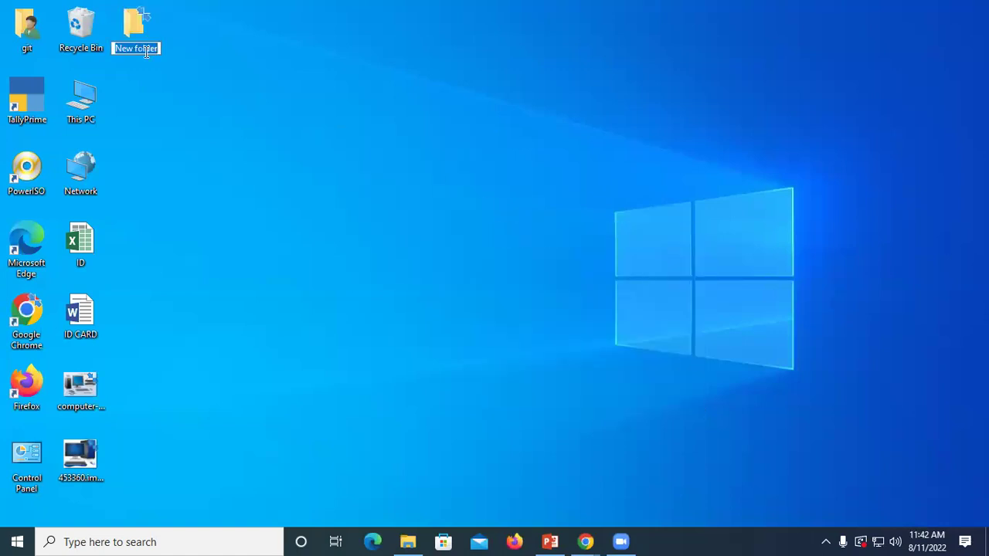
text(Photo)
key(Return)
Step: Refresh the desktop, then create a second new folder with Ctrl+Shift+N
right_click(363, 92)
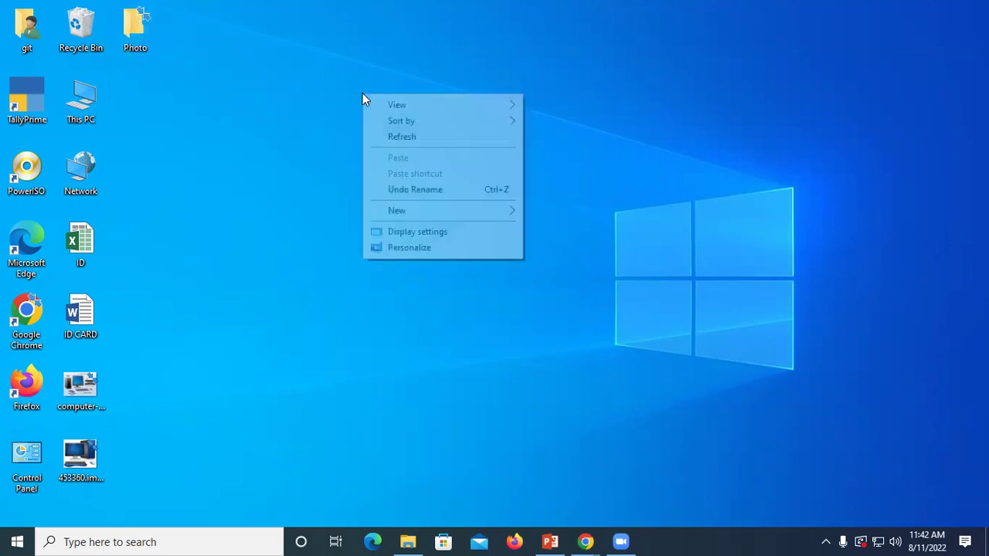
click(402, 137)
right_click(403, 136)
click(442, 180)
right_click(314, 82)
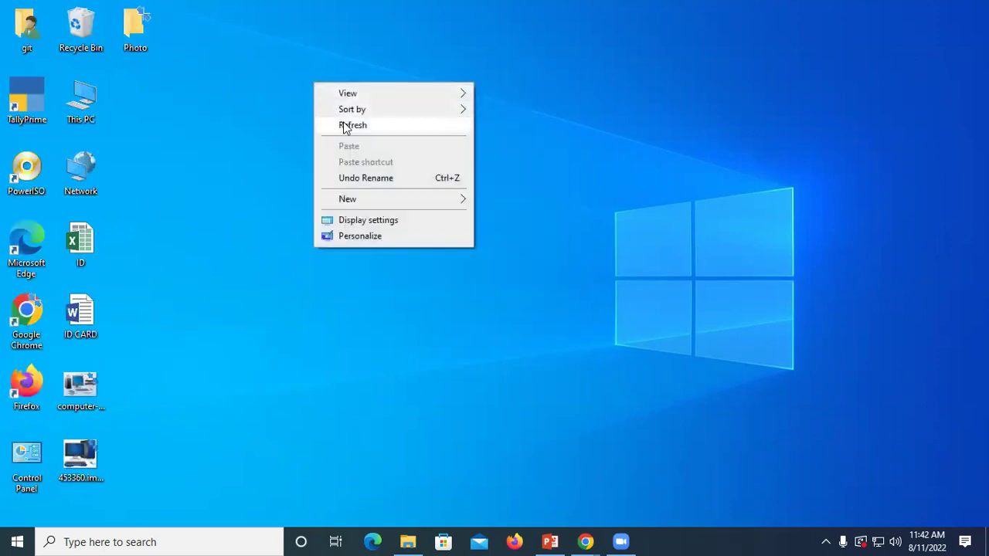
right_click(309, 66)
mouse_move(376, 185)
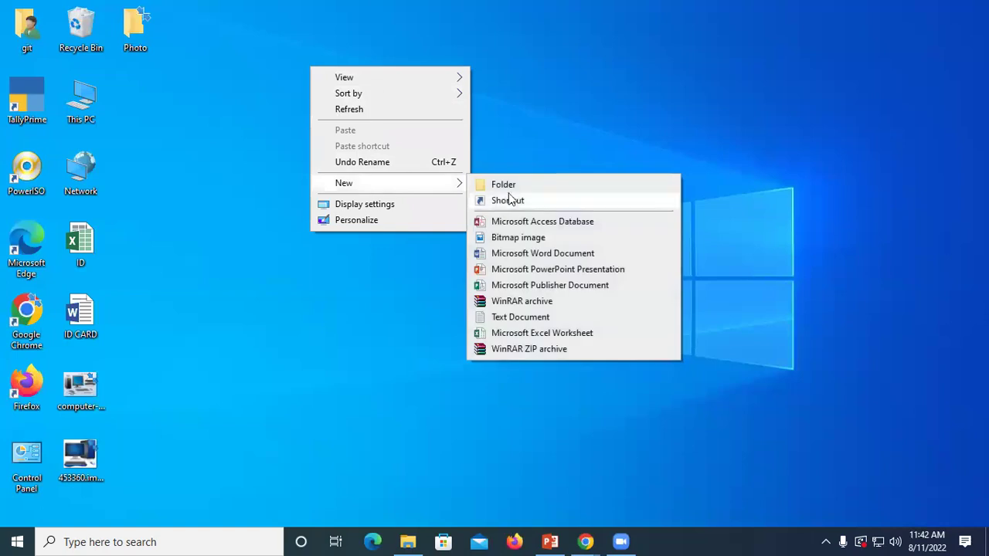
right_click(517, 109)
click(539, 151)
right_click(492, 126)
click(519, 168)
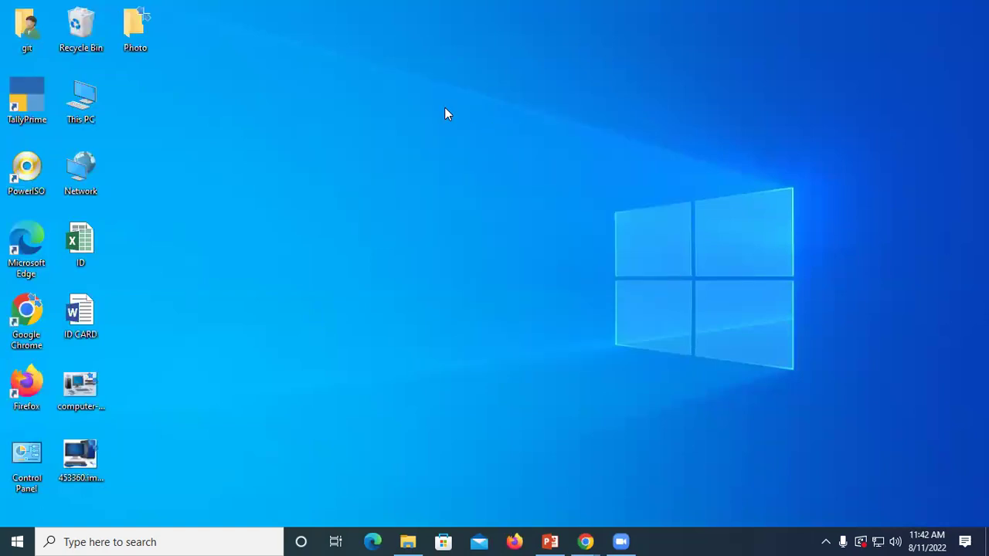
key(ctrl+shift+n)
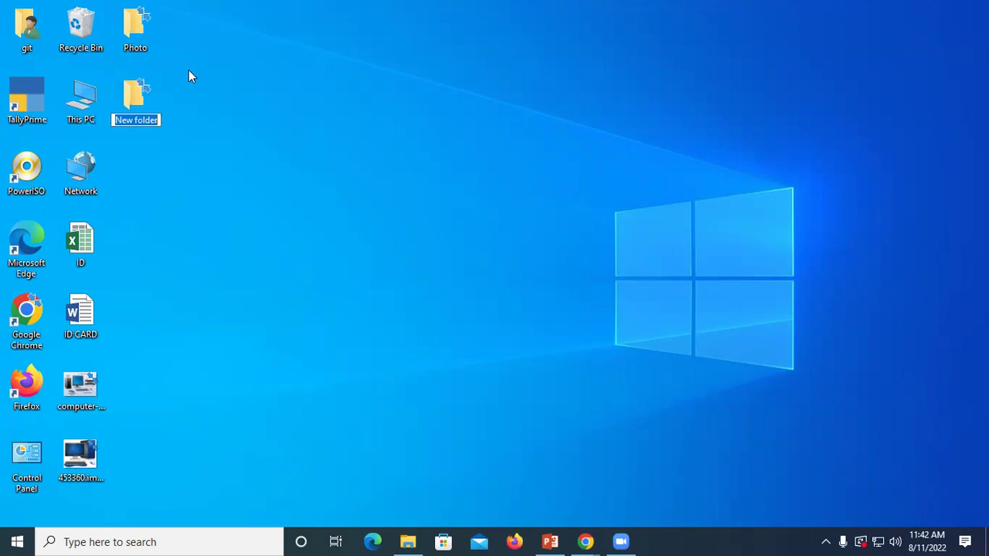
Step: Keep the second folder named 'New folder' and select the downloaded image files
click(236, 109)
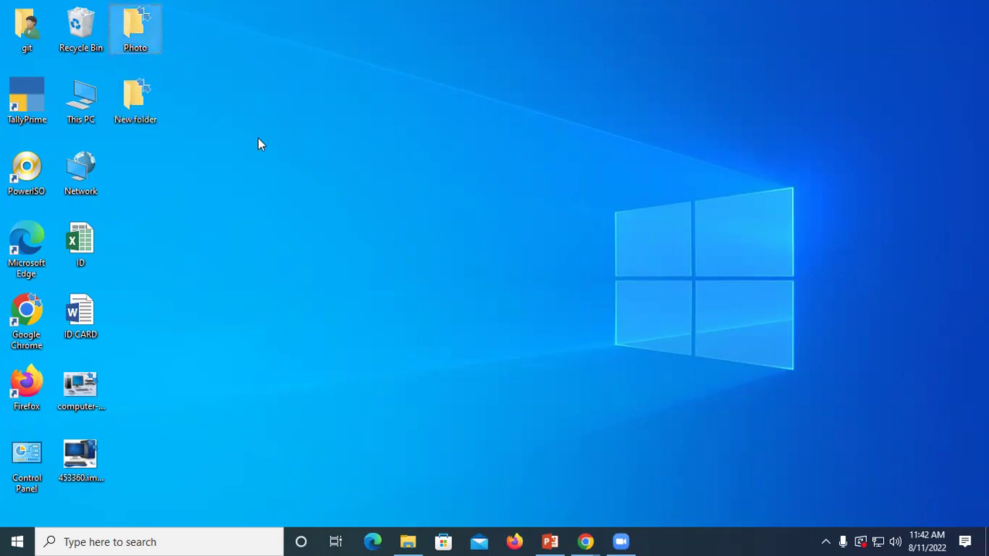
click(84, 387)
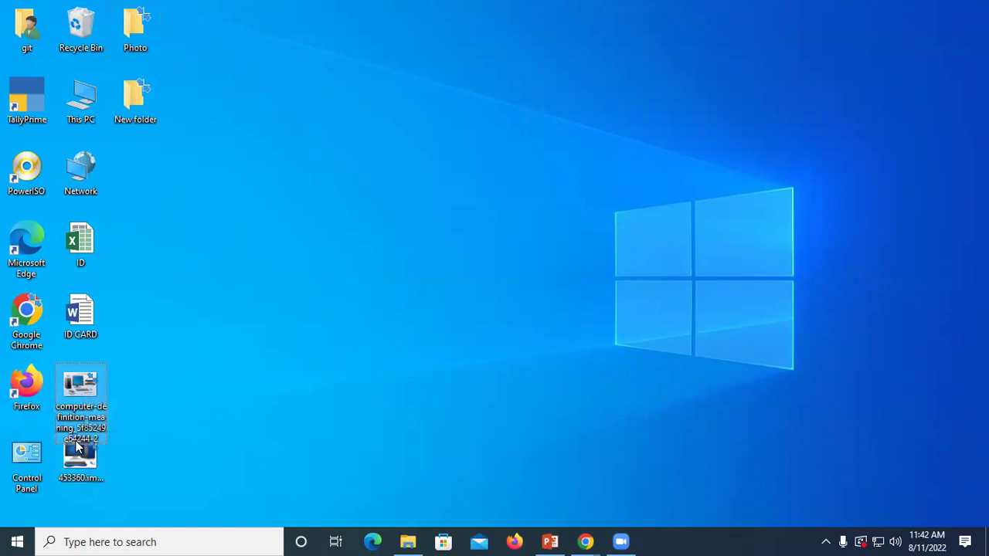
click(75, 467)
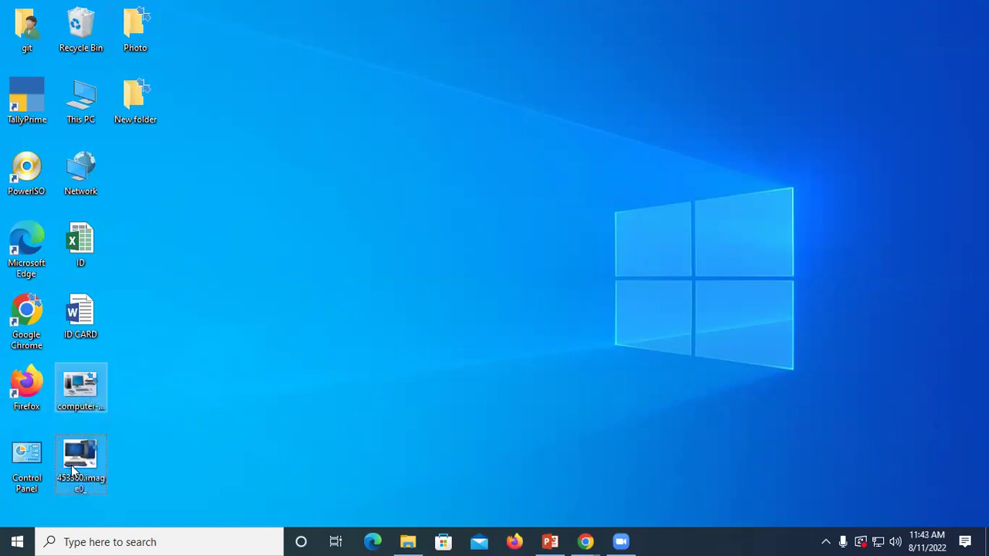
ctrl+click(80, 376)
click(135, 40)
double_click(135, 41)
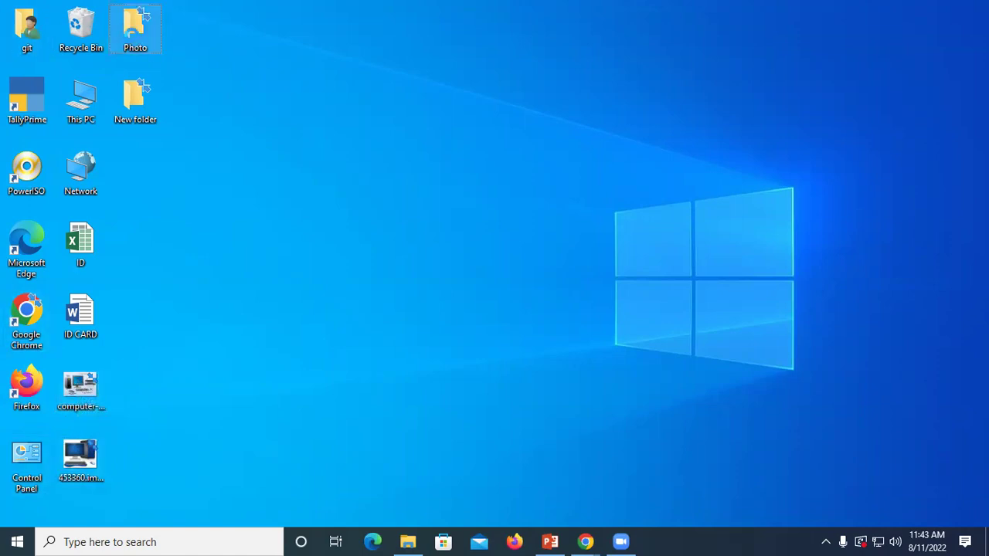
right_click(133, 33)
Step: Cut both images, paste them into the Photo folder, and open it to check
click(86, 392)
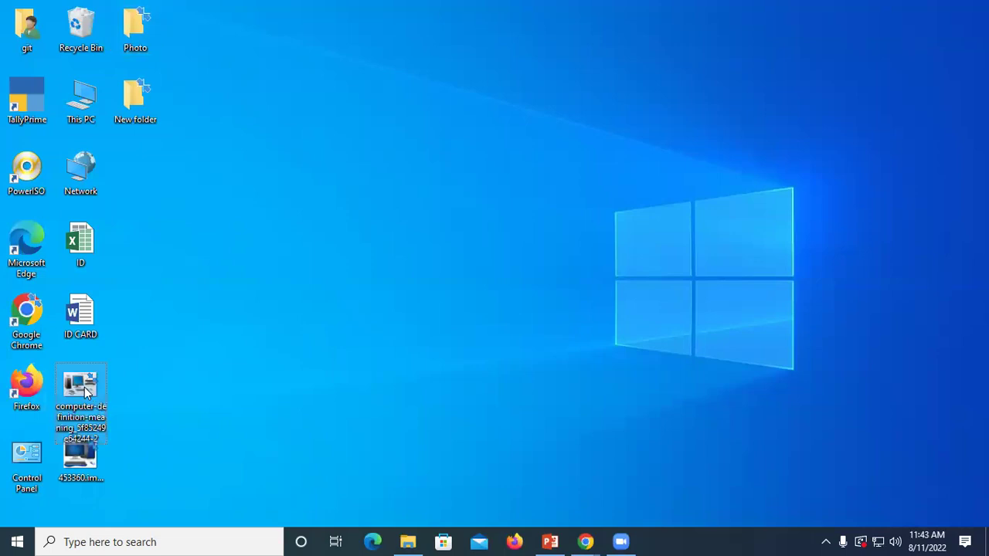
ctrl+click(80, 460)
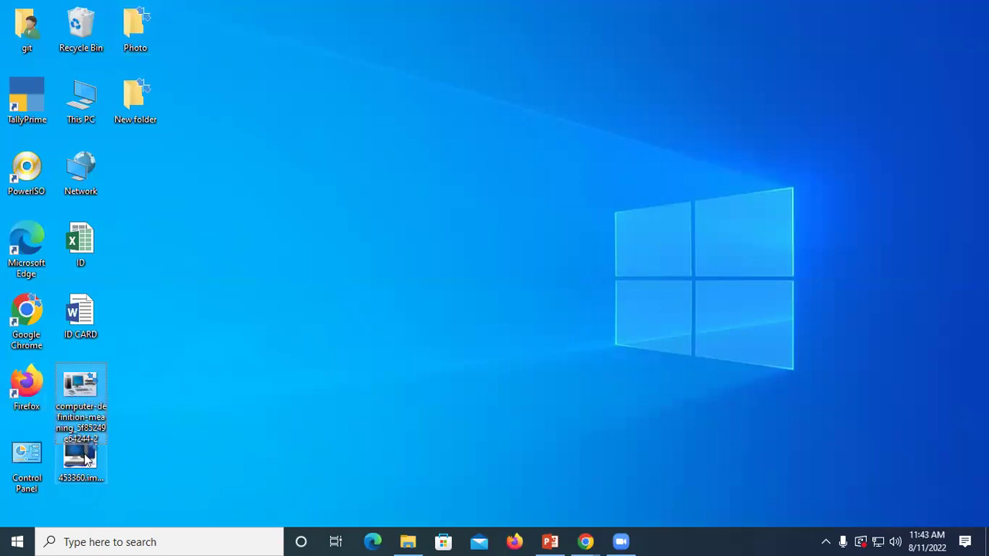
right_click(80, 389)
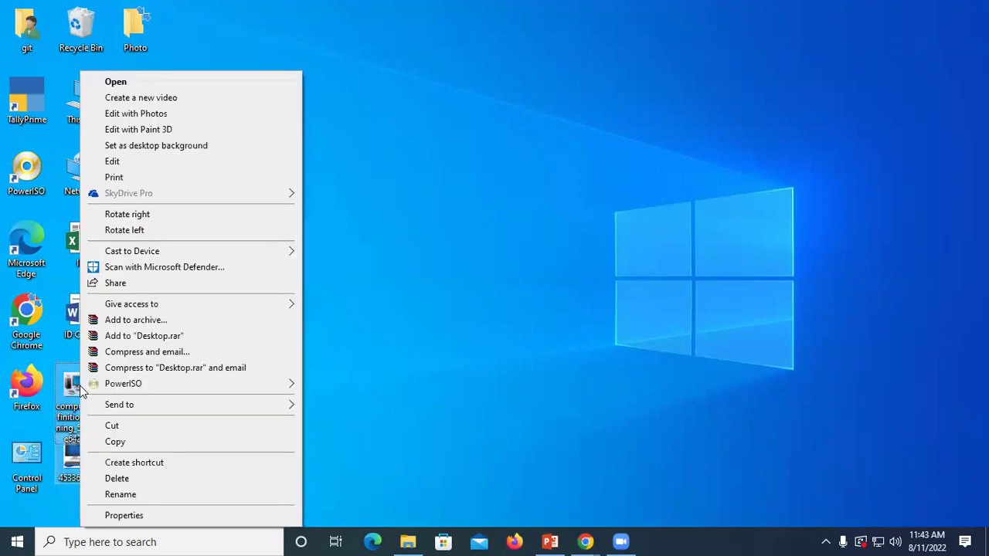
click(115, 426)
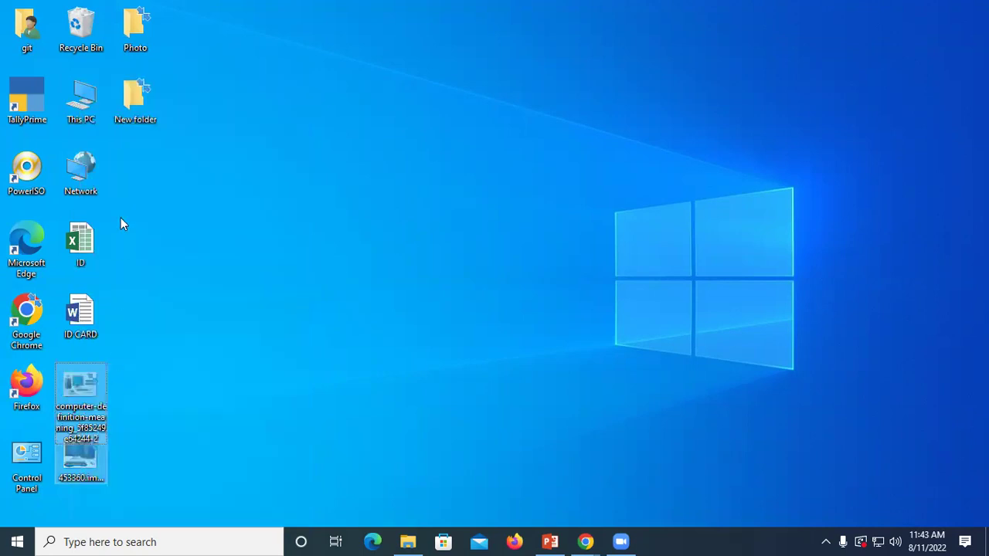
click(144, 33)
right_click(144, 33)
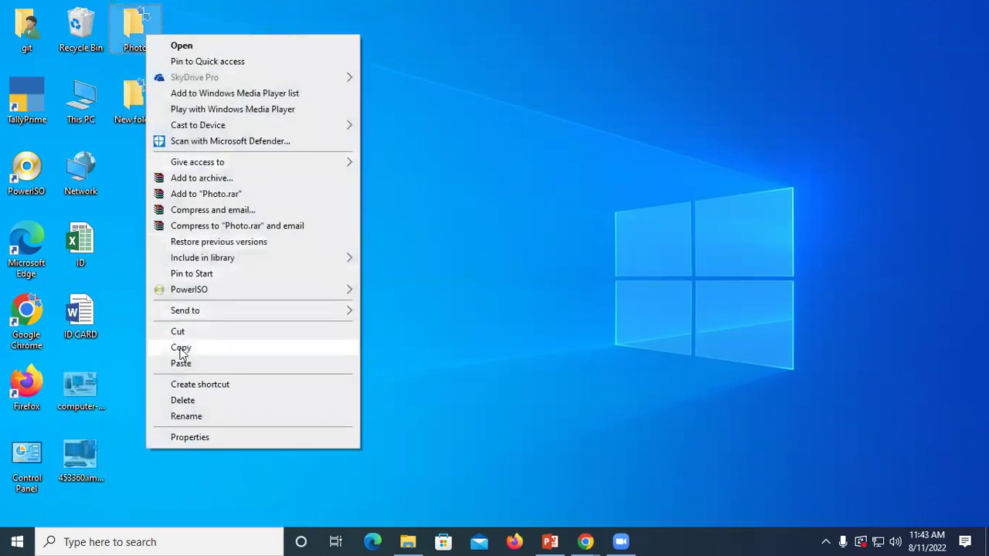
click(182, 363)
drag(80, 385, 201, 60)
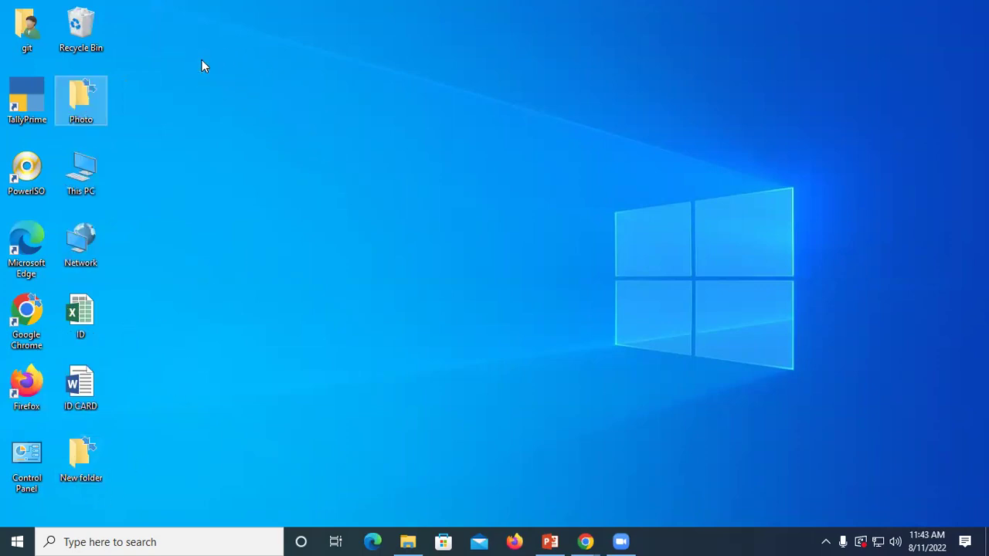
double_click(77, 90)
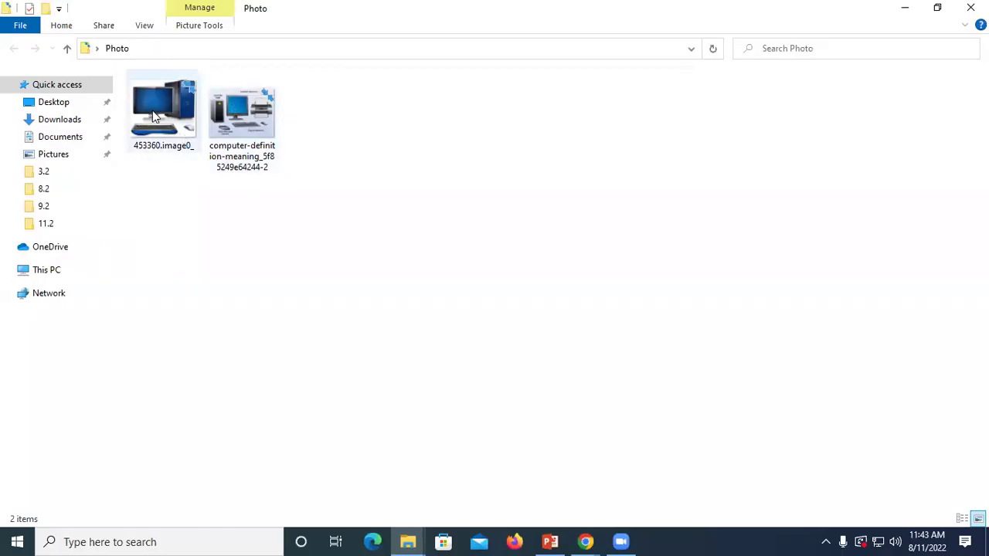
click(239, 135)
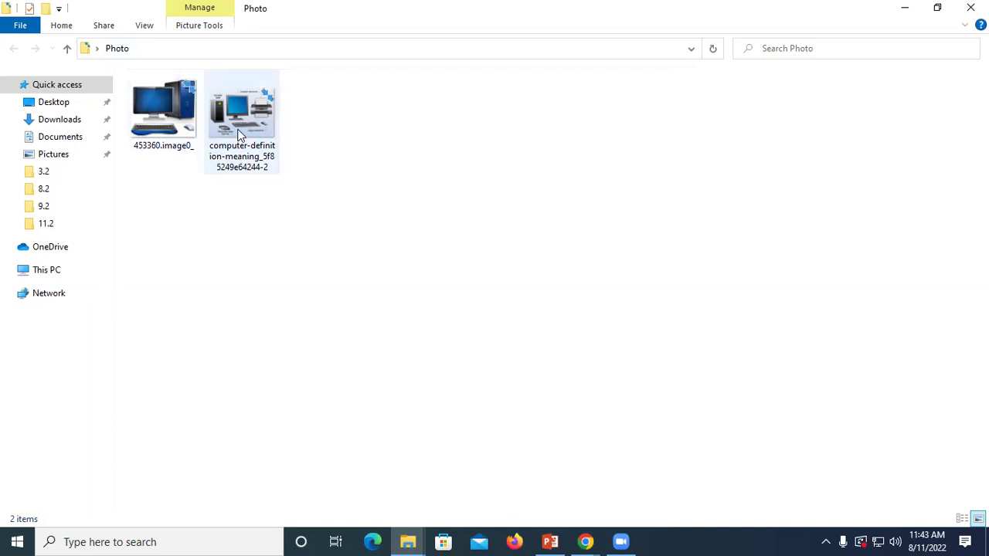
click(168, 100)
double_click(167, 101)
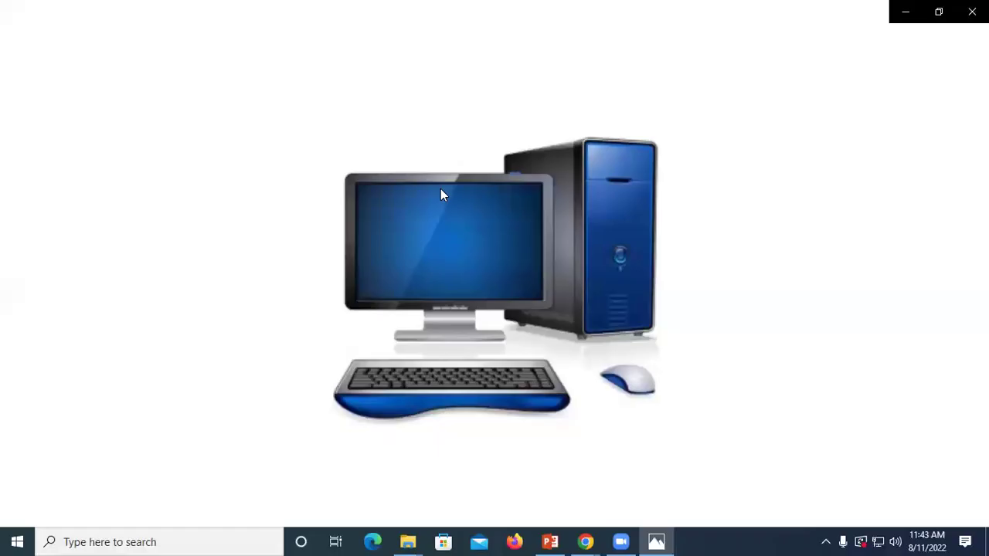
click(970, 9)
click(970, 7)
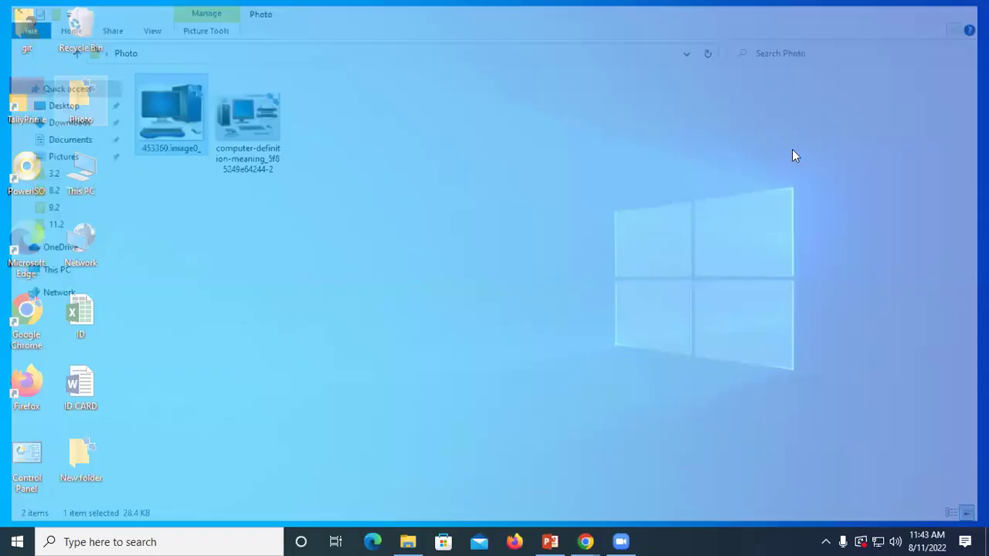
right_click(573, 182)
click(607, 224)
right_click(607, 229)
click(632, 274)
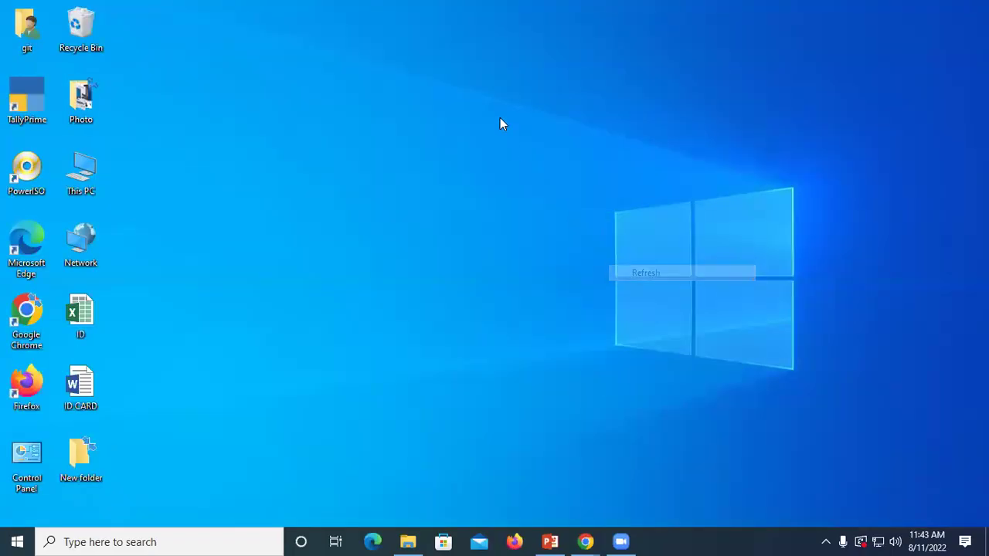
right_click(500, 122)
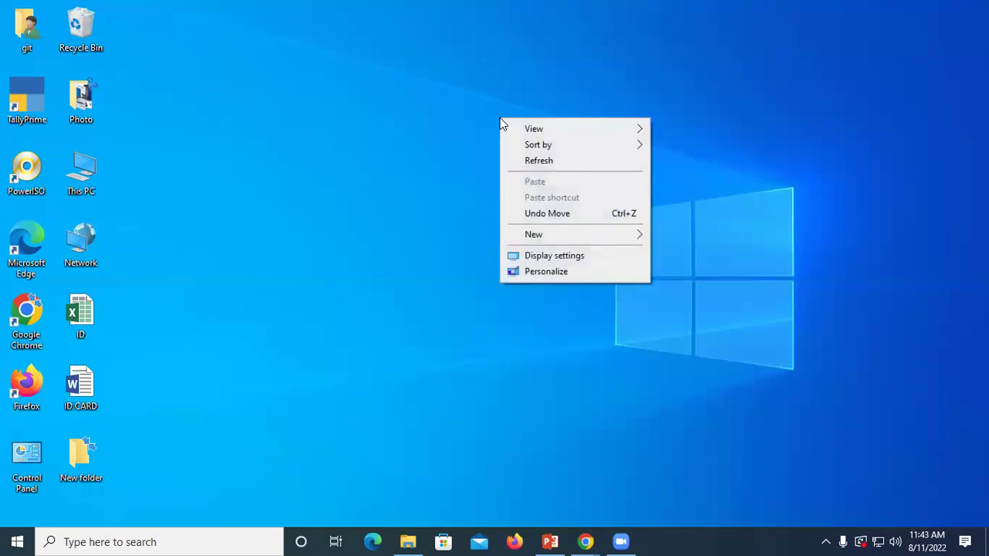
click(528, 163)
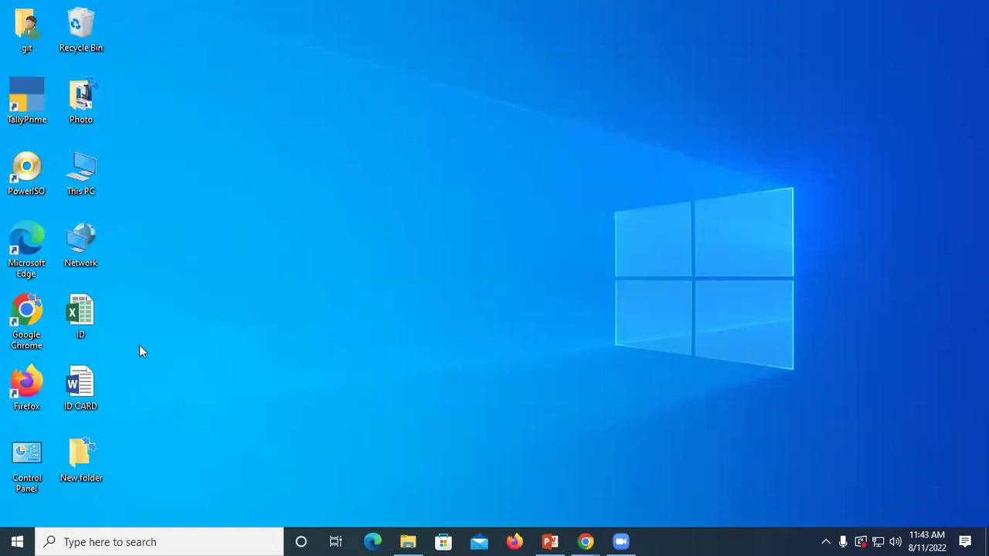
Step: Refresh the desktop and show the Photo folder's menu with WinRAR's Add to archive
right_click(85, 105)
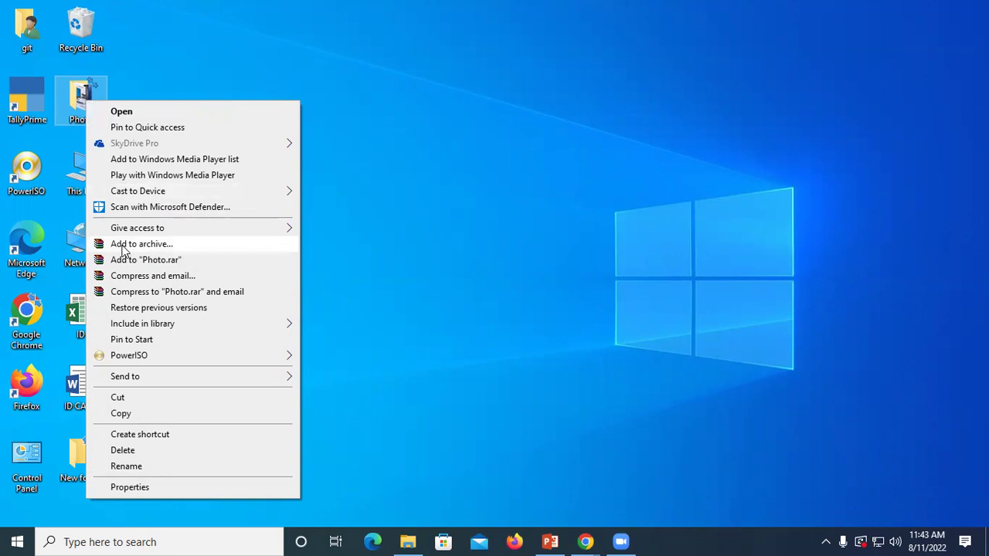
right_click(423, 138)
click(457, 183)
right_click(456, 186)
click(481, 232)
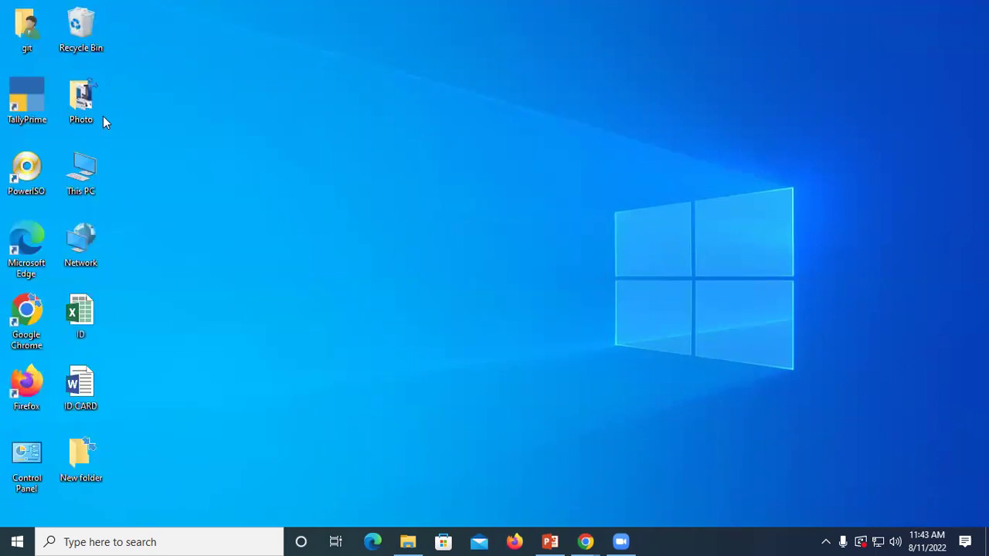
right_click(87, 103)
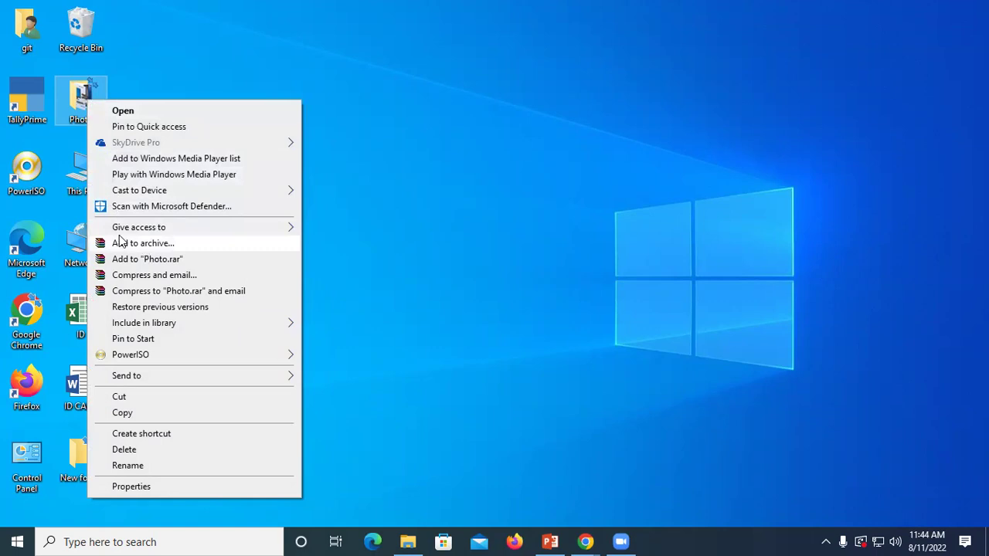
Step: Open WinRAR's Add to archive dialog for Photo and switch to the Advanced tab
click(162, 246)
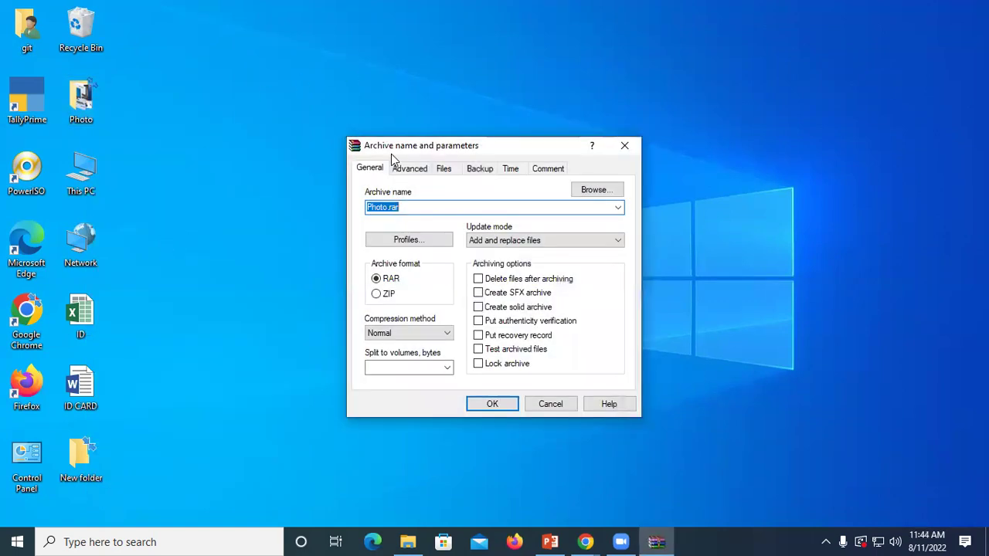
drag(397, 147, 293, 85)
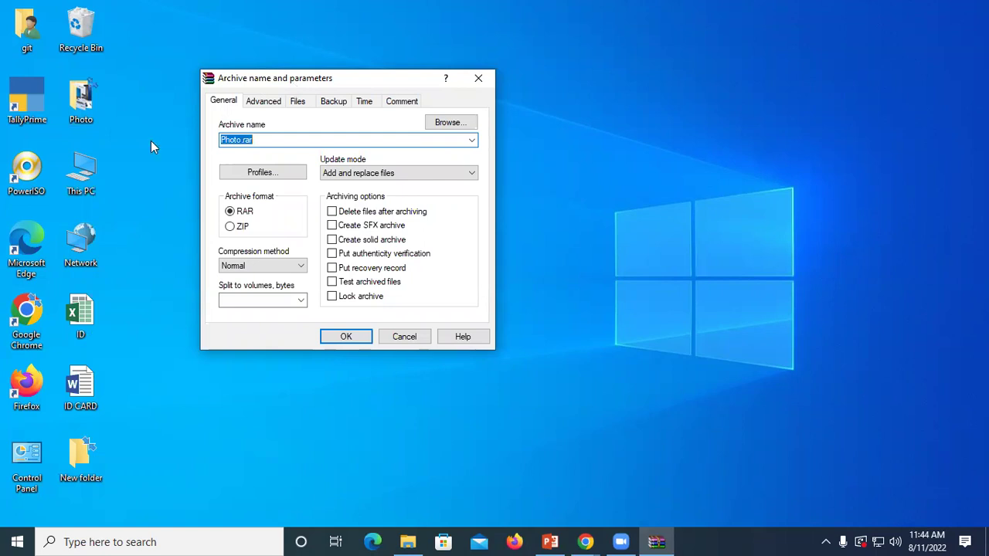
click(263, 103)
drag(259, 81, 329, 61)
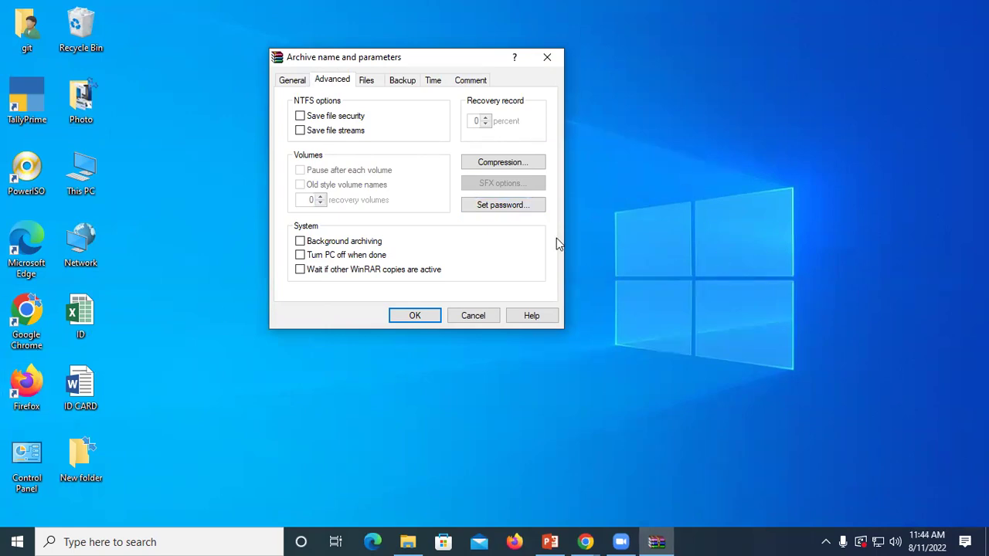
Step: Set and confirm an archive password, then create Photo.rar on the desktop
click(514, 210)
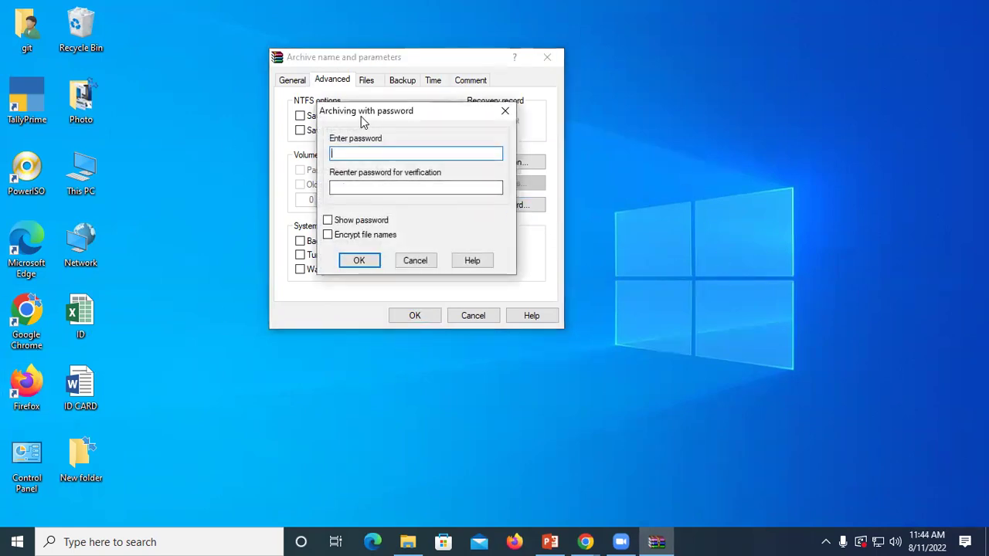
drag(372, 116, 344, 78)
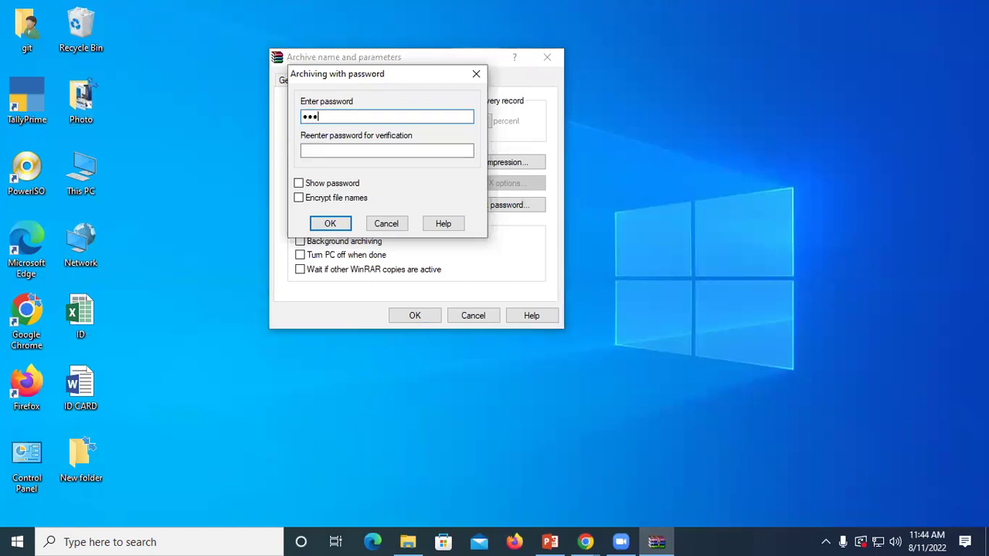
click(321, 151)
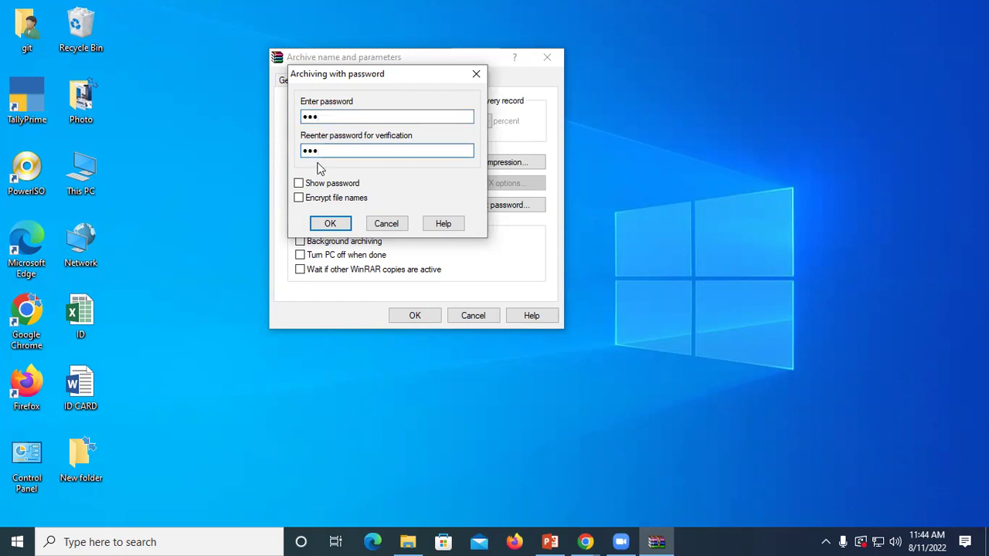
click(328, 223)
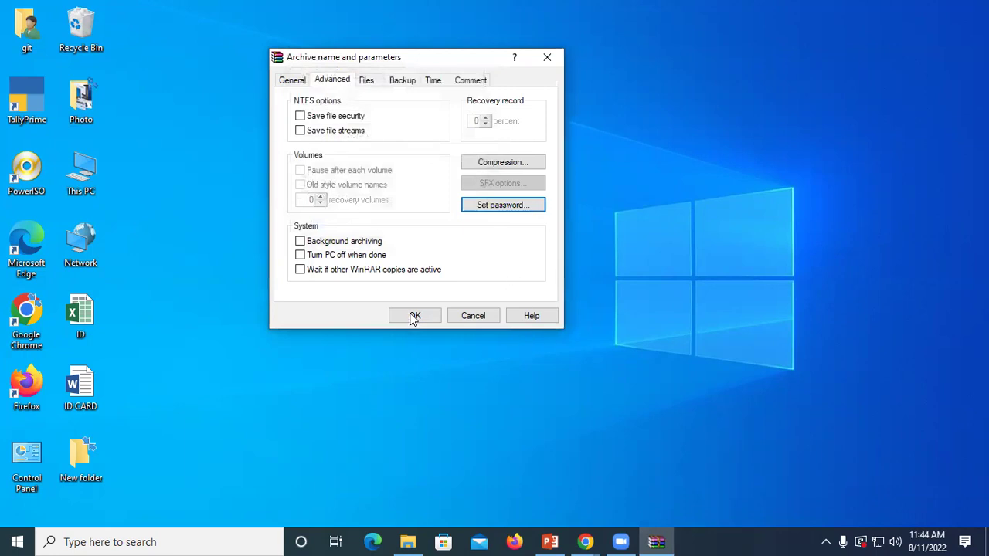
click(413, 316)
right_click(350, 119)
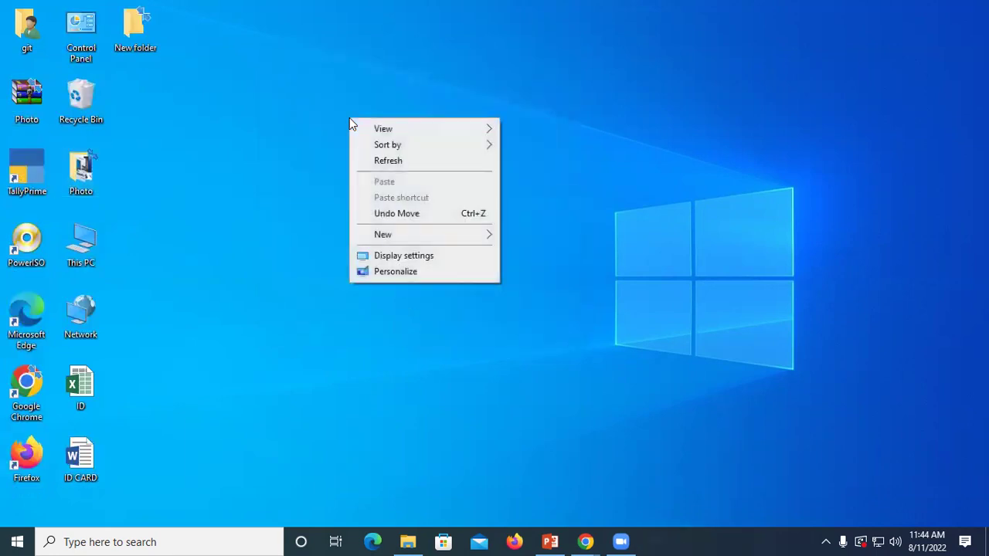
right_click(380, 167)
click(410, 209)
right_click(410, 205)
click(433, 248)
double_click(81, 164)
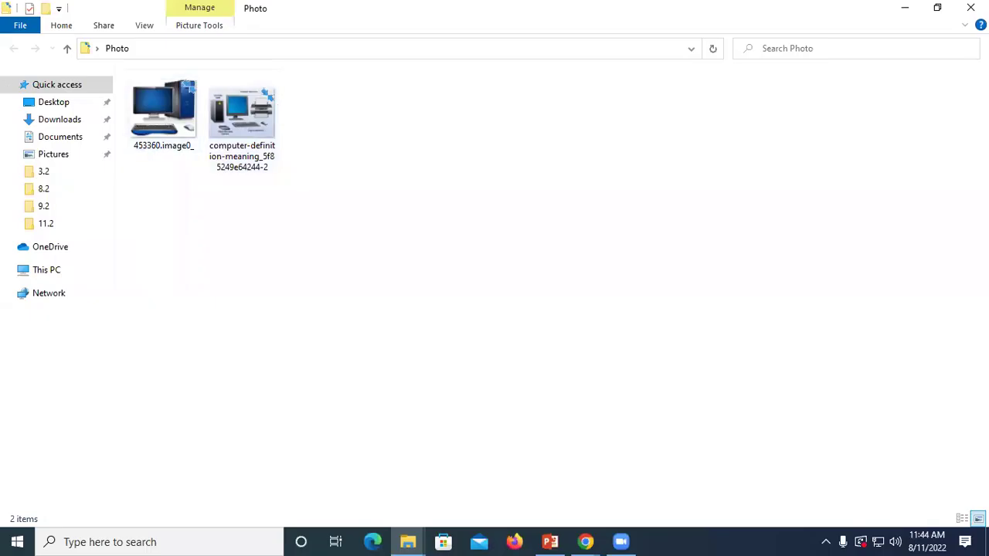
click(970, 7)
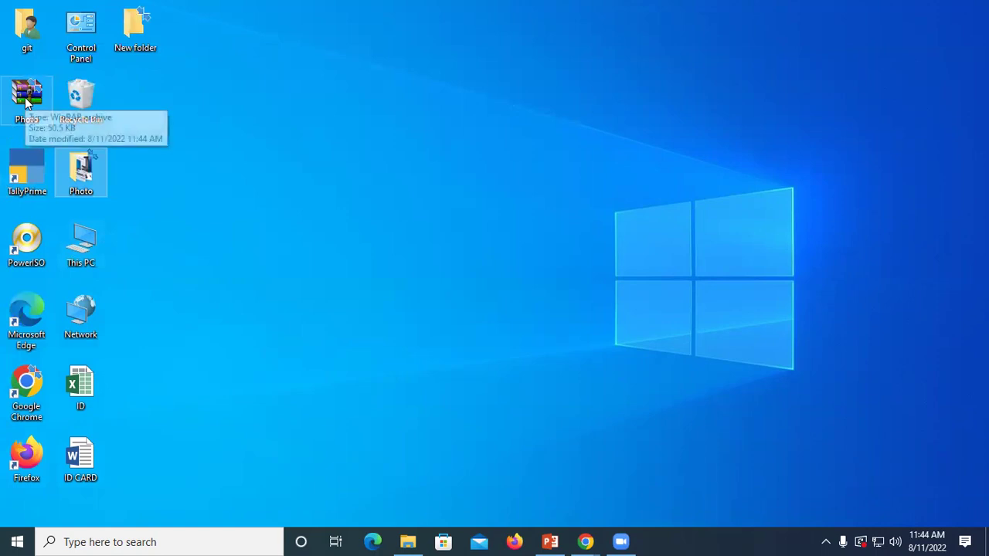
click(27, 99)
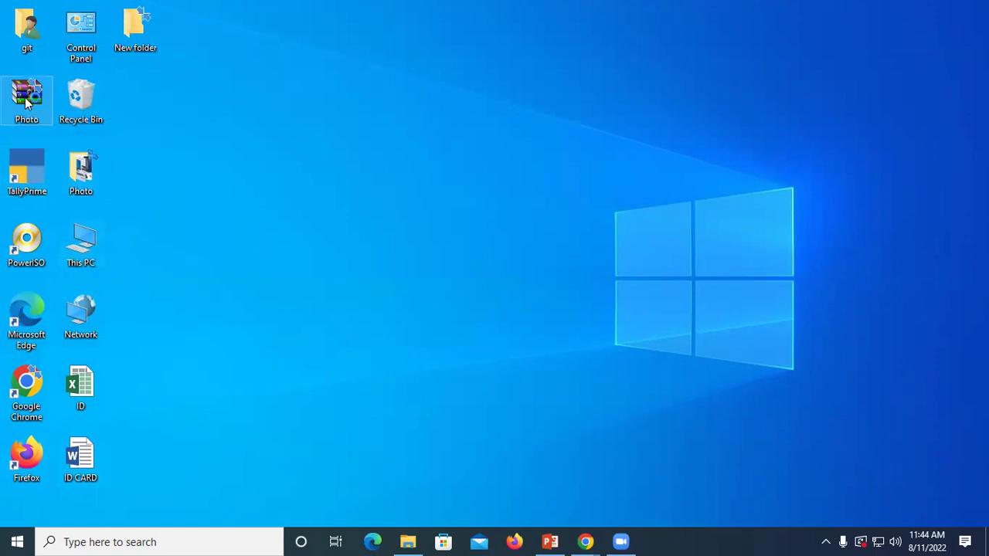
double_click(27, 99)
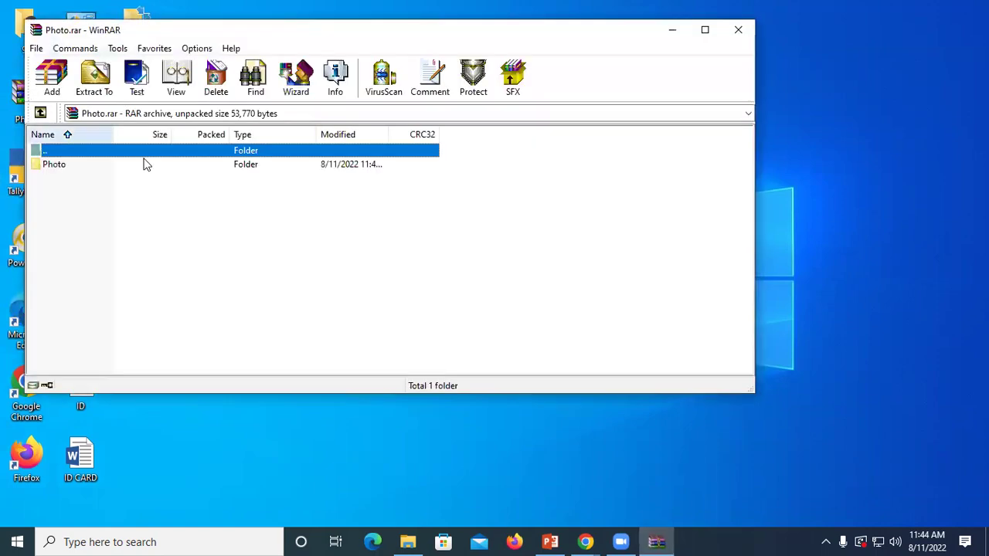
click(703, 34)
double_click(39, 140)
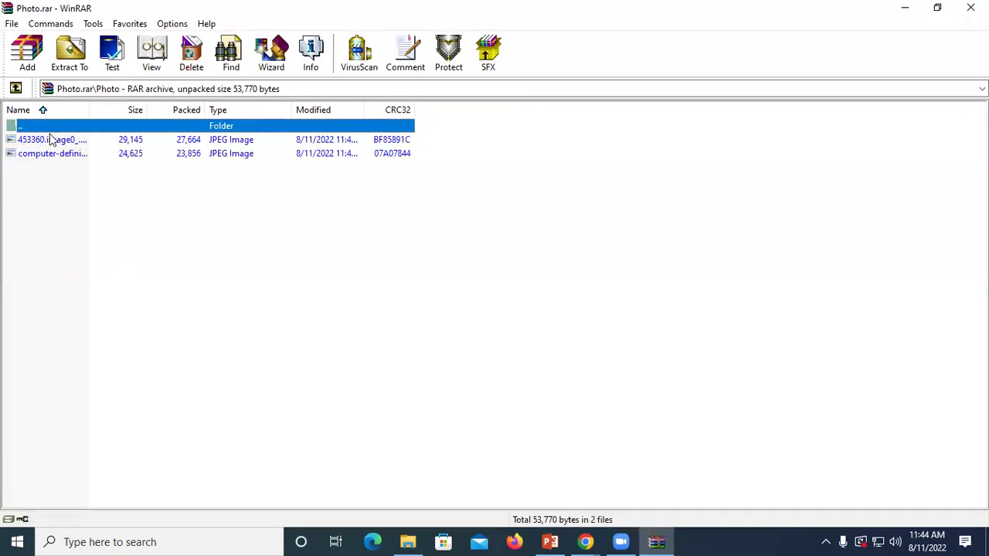
double_click(53, 140)
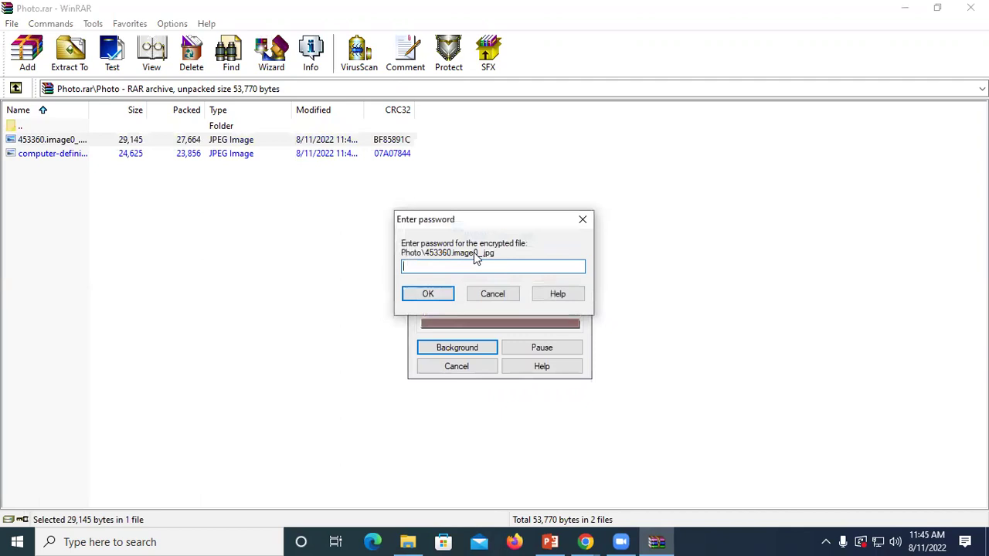
click(576, 224)
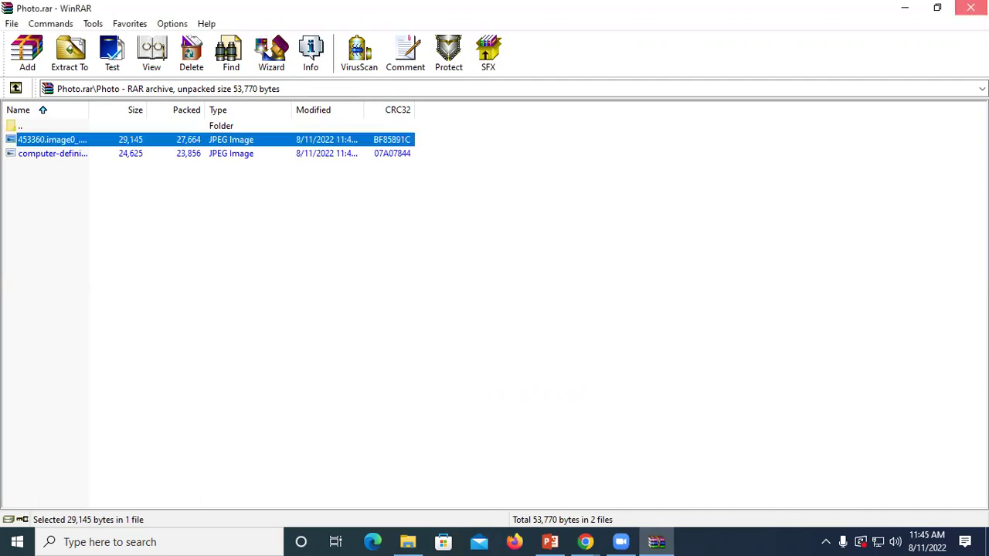
click(970, 8)
right_click(341, 166)
click(81, 170)
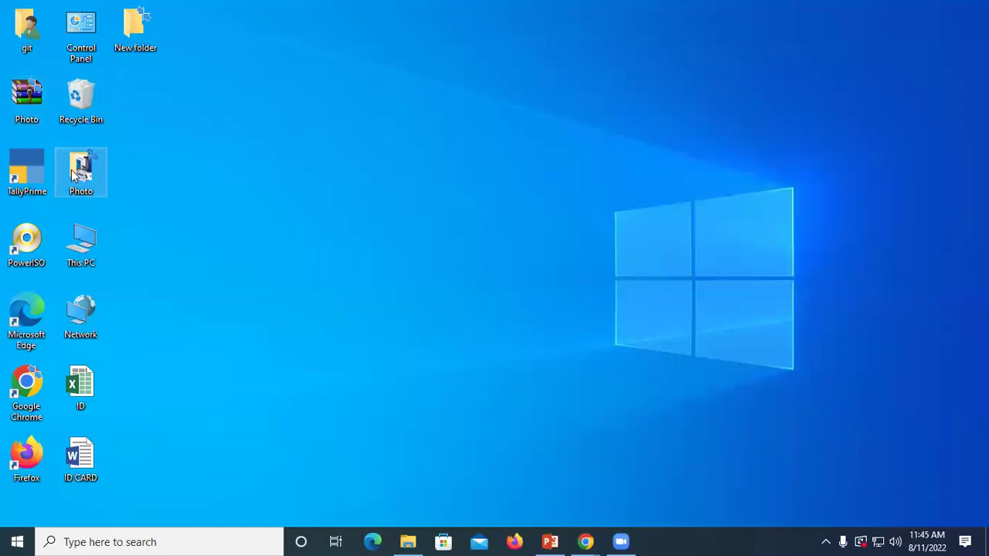
right_click(74, 171)
Step: Delete the original Photo folder and locate it in the Recycle Bin
click(113, 479)
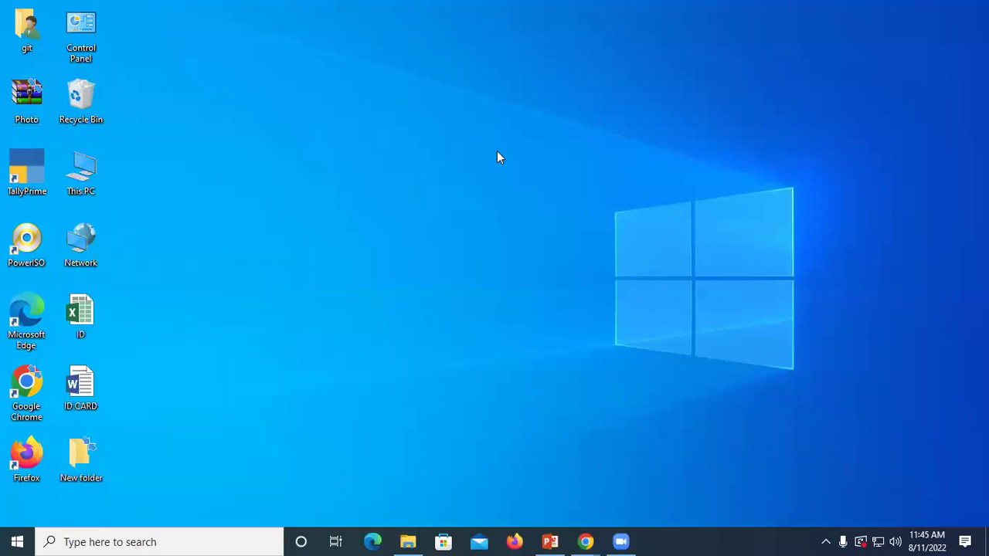
double_click(87, 98)
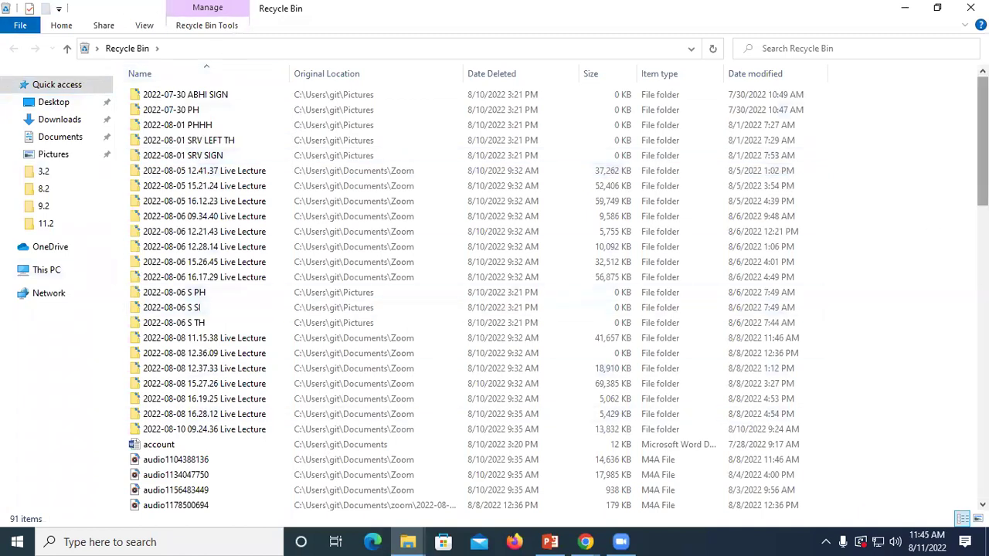
scroll(494, 294, down, 3)
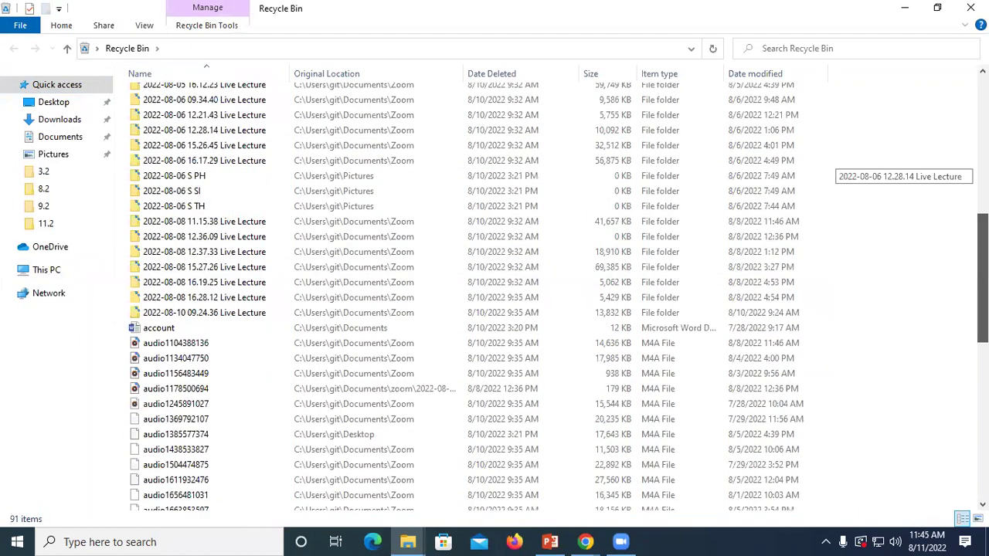
scroll(495, 294, up, 2)
scroll(494, 293, down, 13)
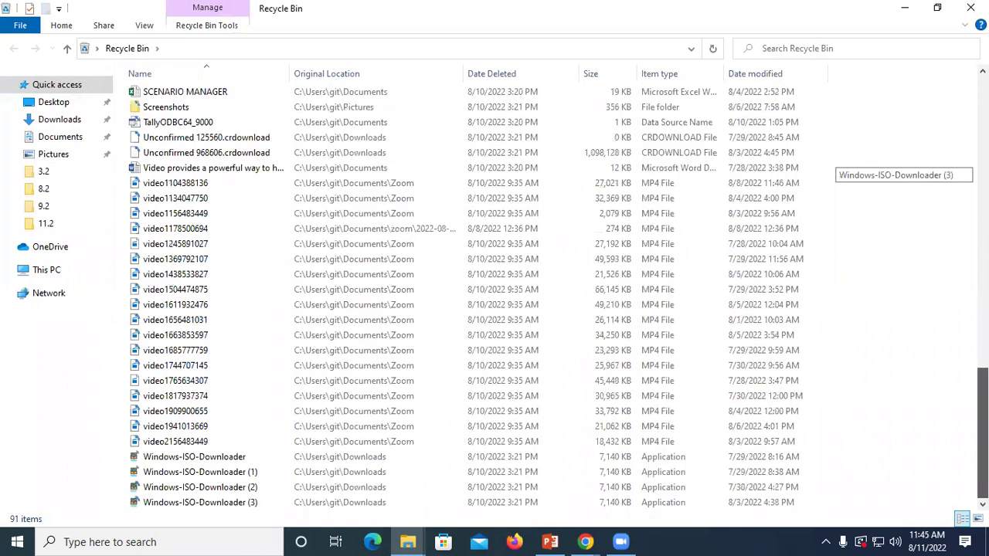
scroll(495, 293, up, 20)
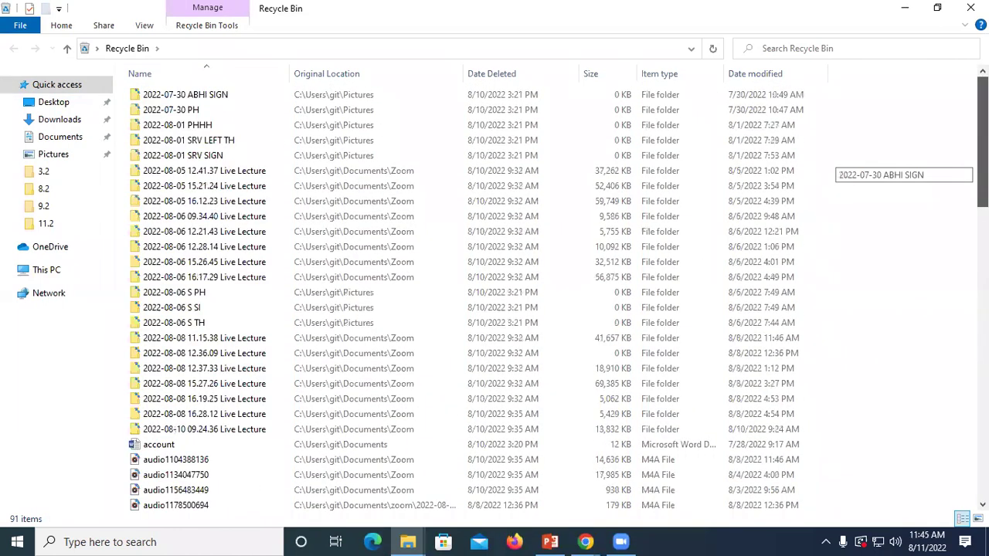
click(770, 49)
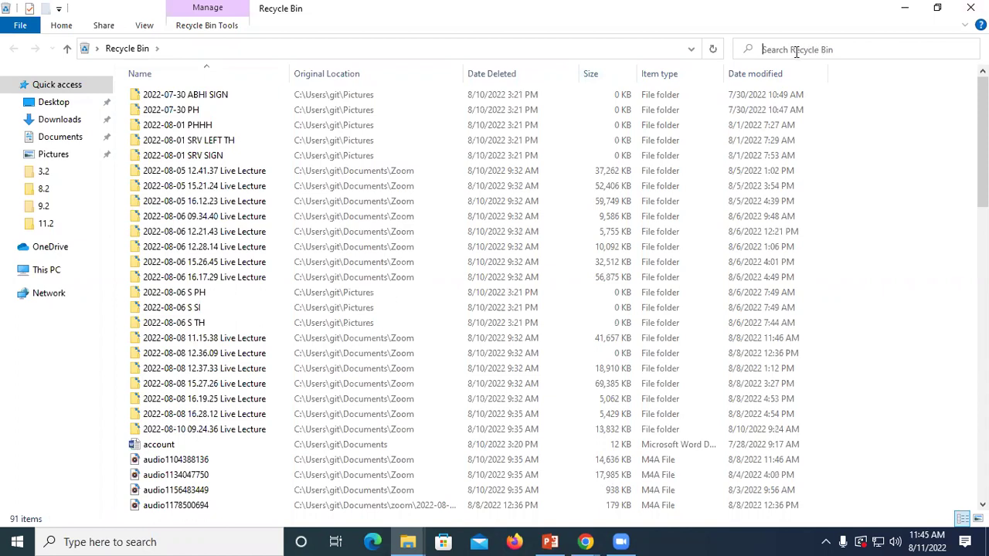
scroll(326, 336, down, 4)
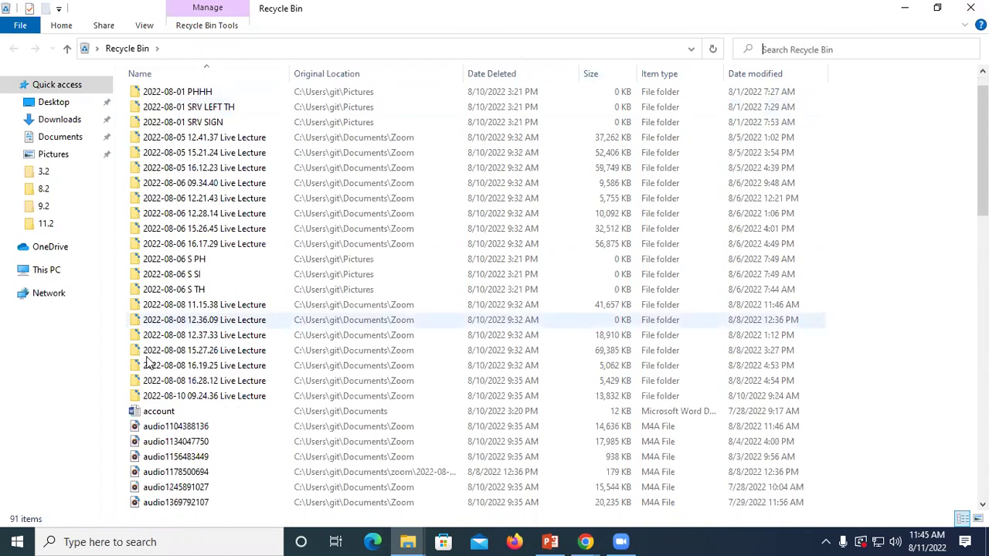
scroll(326, 335, down, 6)
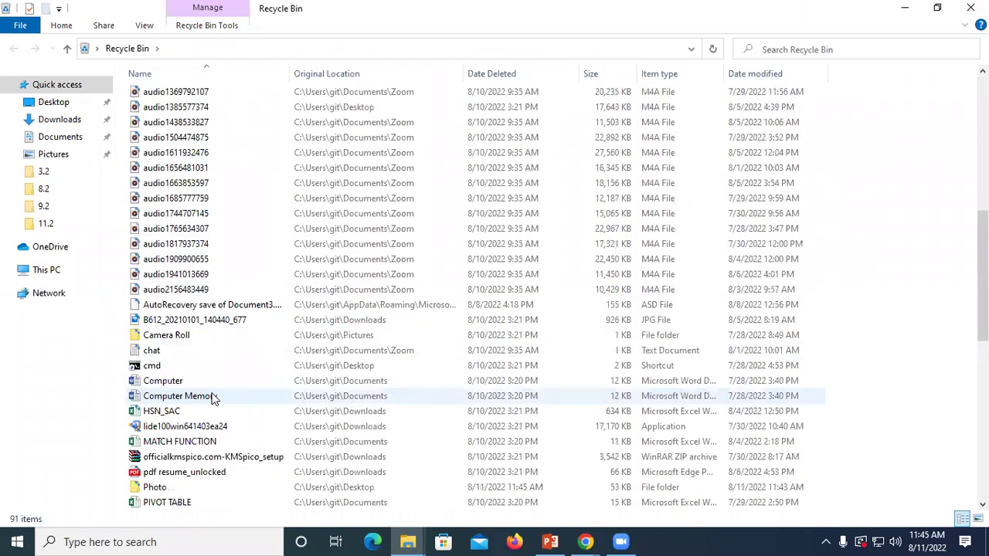
scroll(197, 386, down, 4)
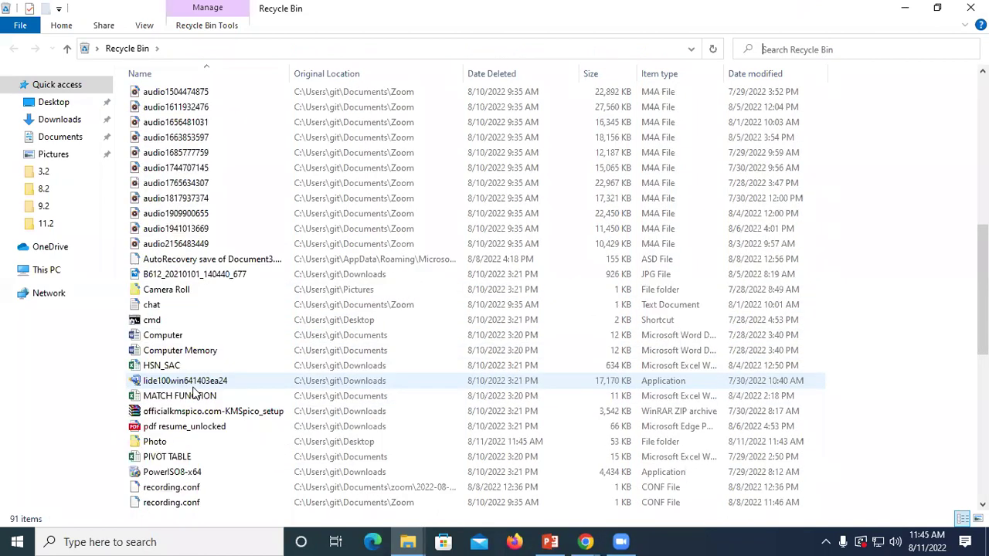
Step: Permanently delete Photo from the Recycle Bin, close it, and refresh the desktop
click(160, 306)
right_click(160, 306)
click(198, 357)
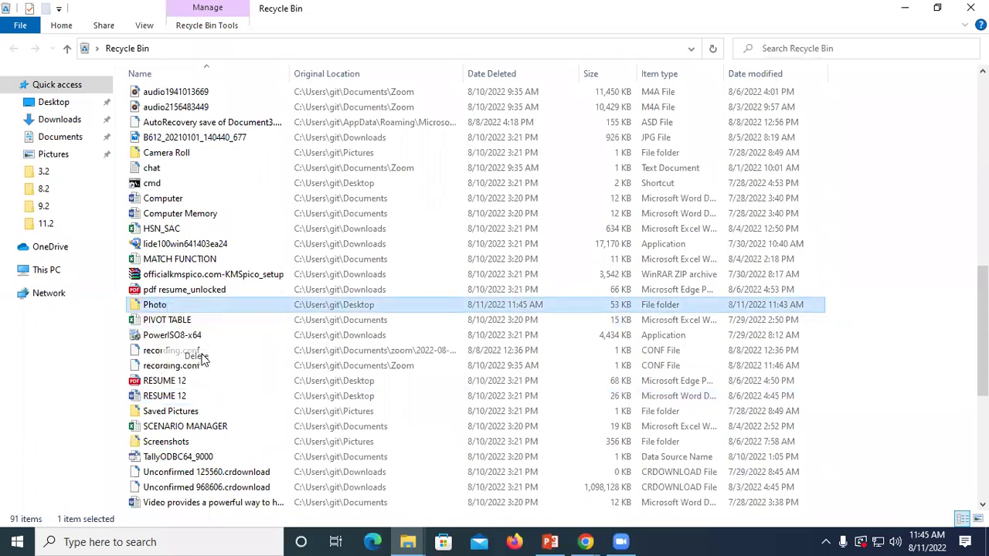
click(541, 306)
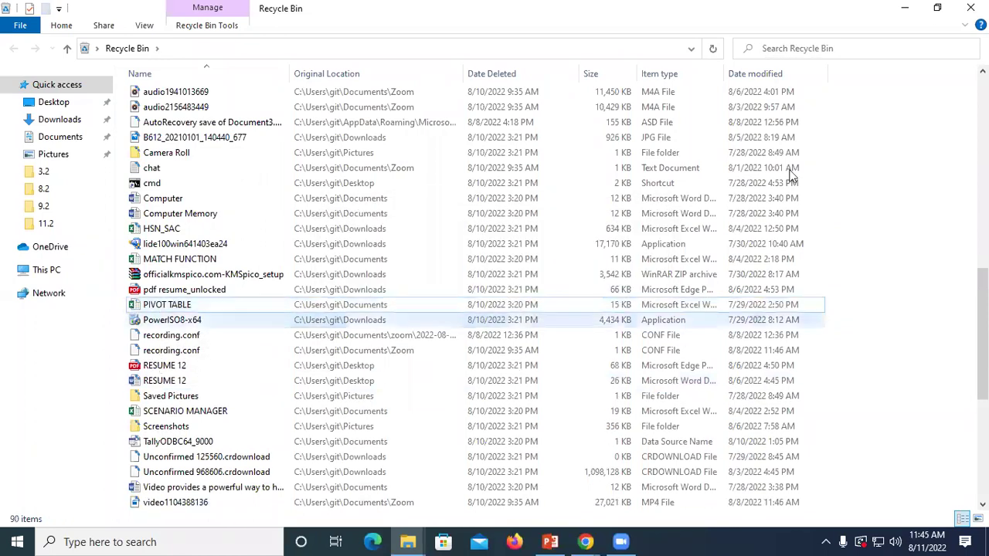
click(971, 7)
right_click(365, 113)
click(394, 156)
right_click(397, 147)
click(429, 190)
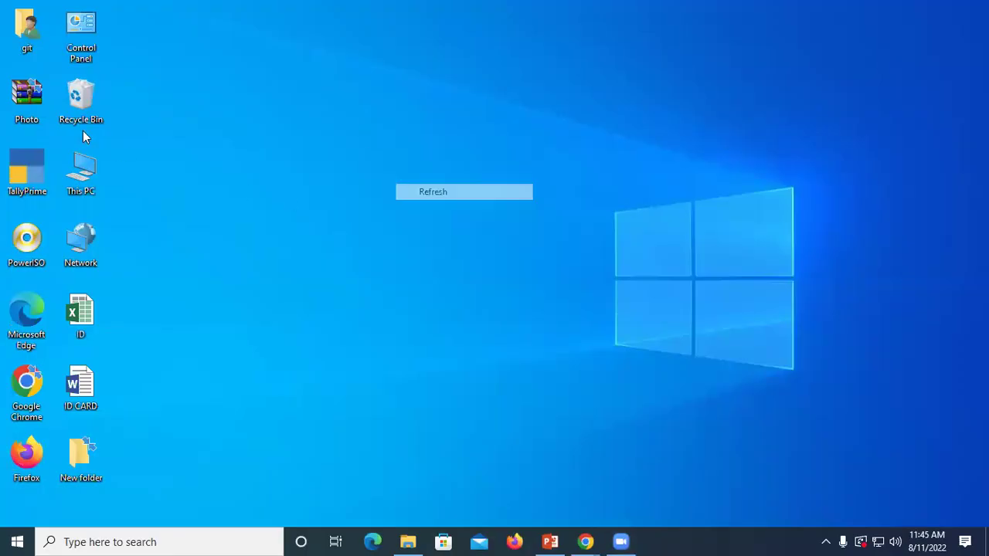
Step: Open the computer-definition image inside Photo.rar and submit a wrong password
double_click(24, 96)
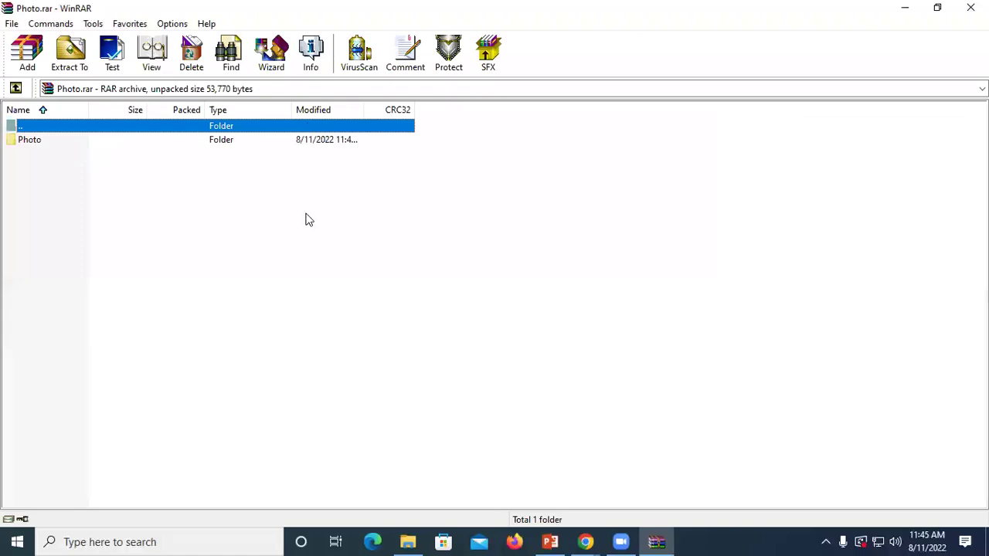
double_click(30, 142)
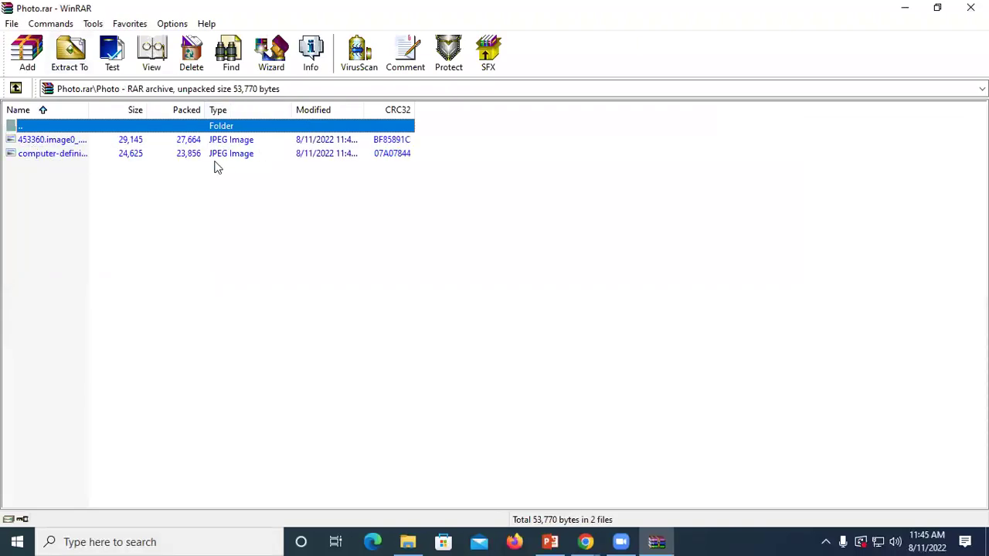
double_click(145, 154)
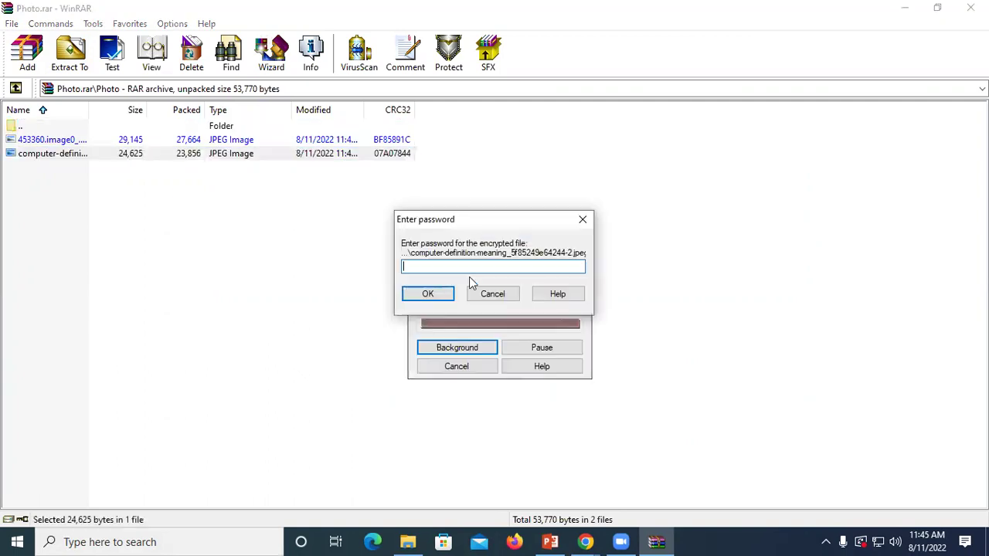
text(12)
key(Return)
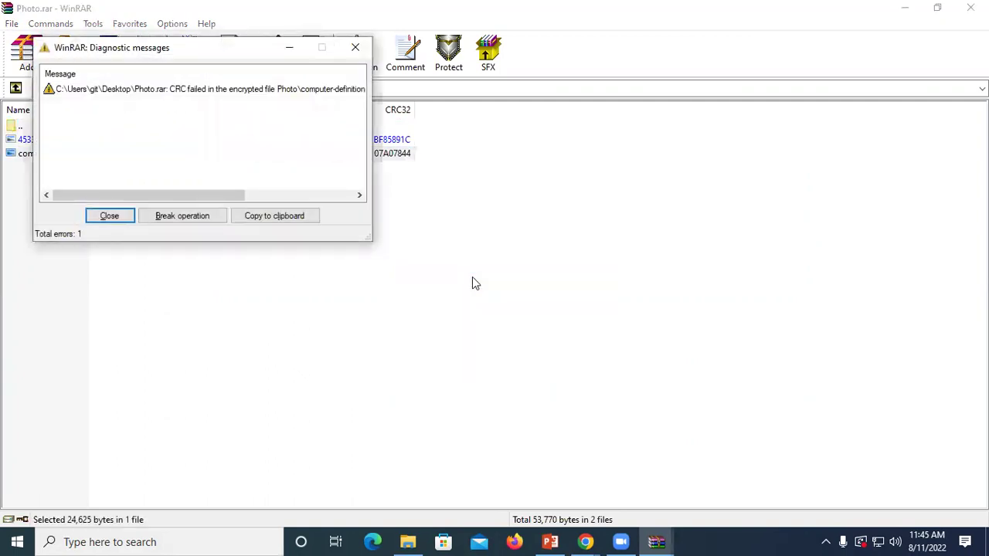
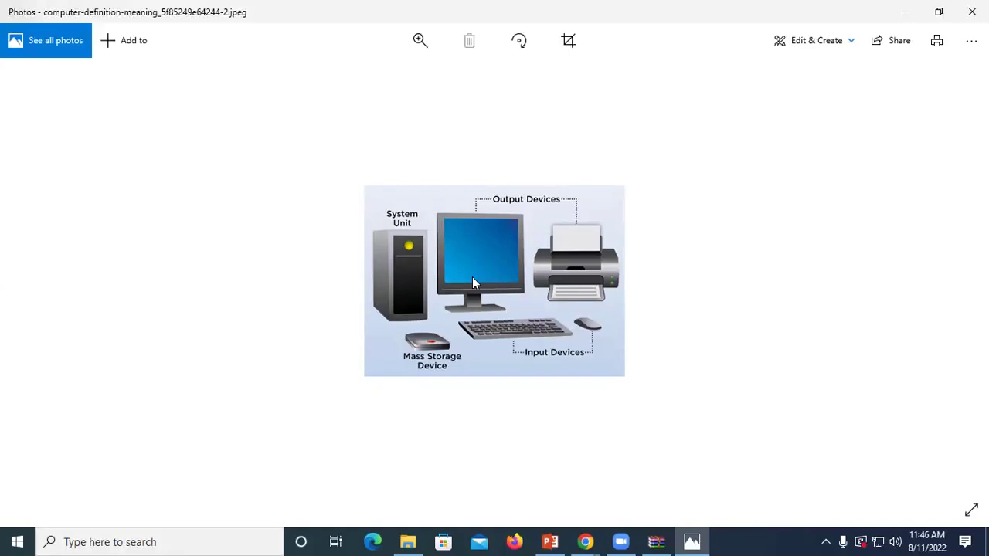
Step: Close the Photos image viewer and the Photo archive window, then refresh the desktop
click(972, 11)
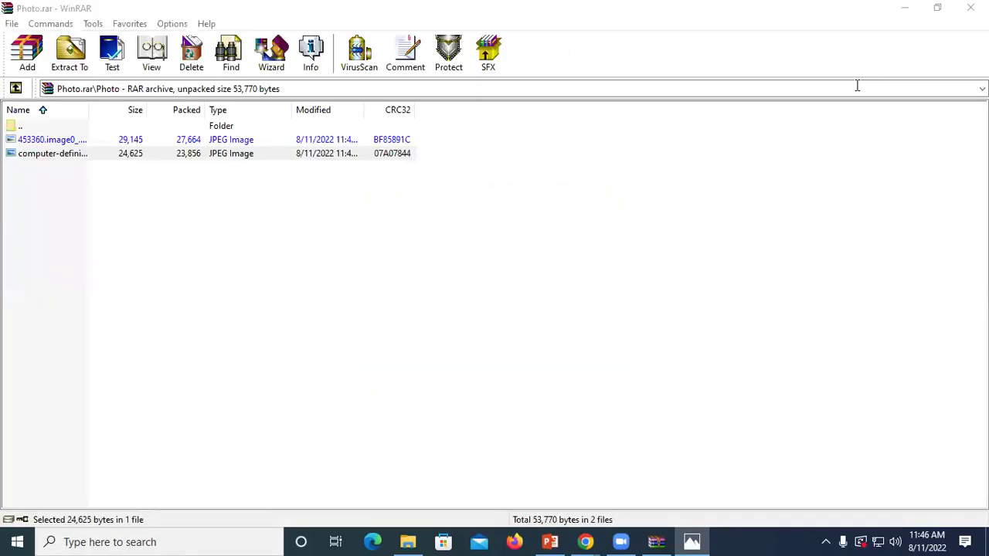
click(970, 7)
right_click(505, 28)
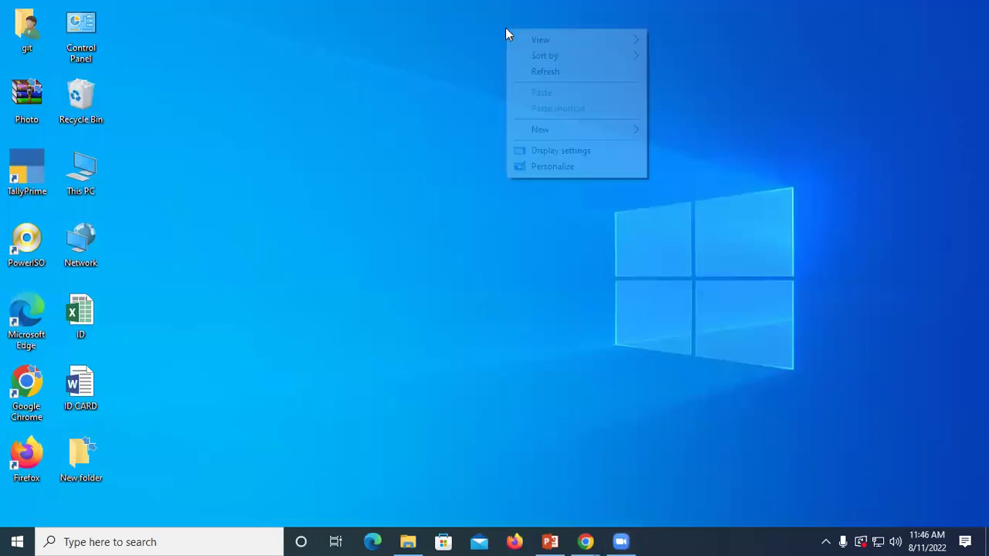
right_click(541, 73)
click(569, 120)
Step: Refresh the desktop once more and bring up the Run dialog
right_click(572, 121)
right_click(593, 158)
click(618, 203)
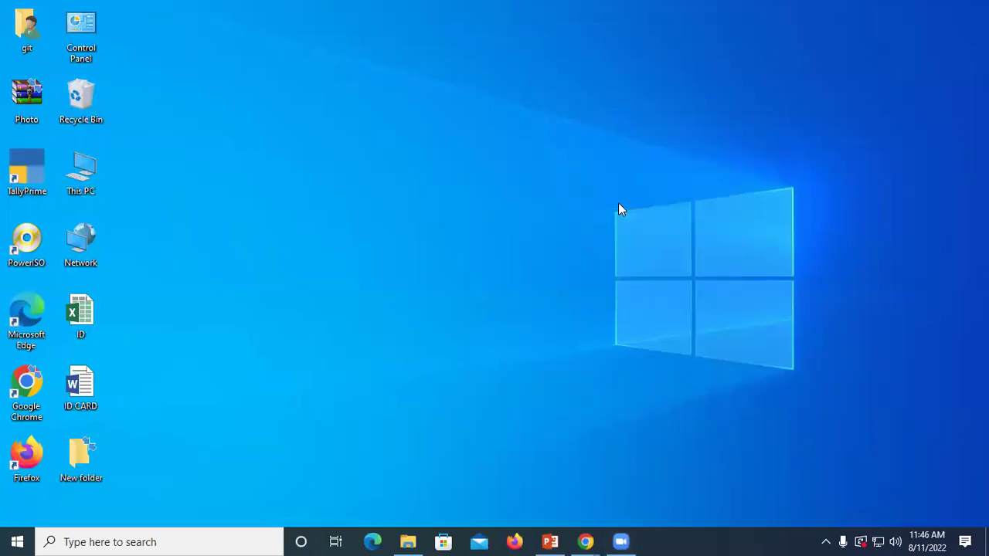
key(super+r)
Step: Launch Notepad from Run using the 'no' suggestion and maximize the blank Untitled document
text(no)
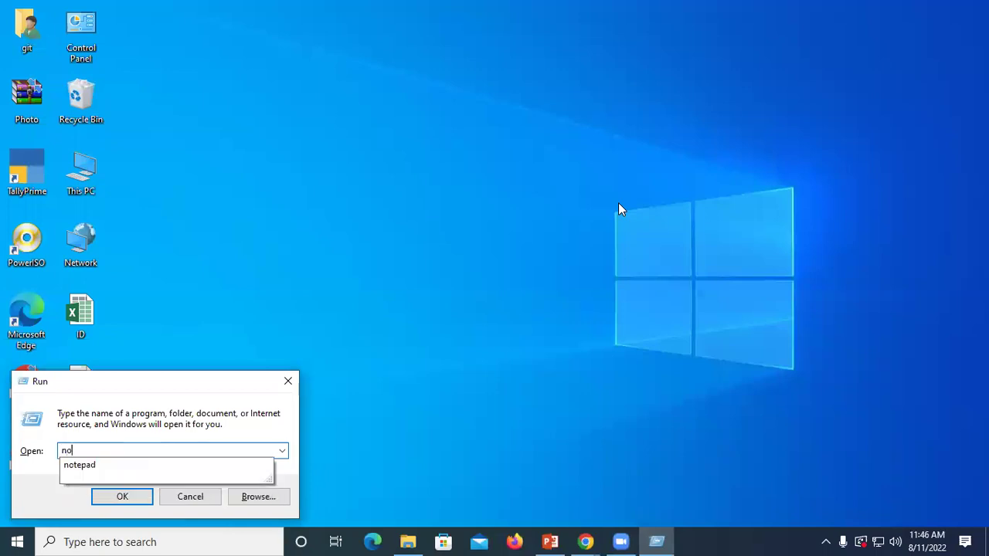
key(Down)
key(Return)
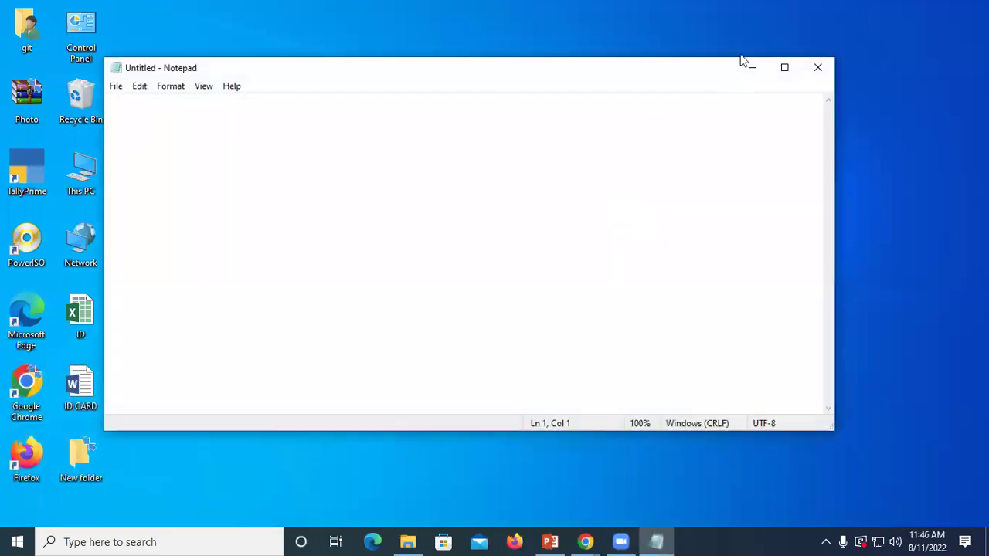
click(782, 67)
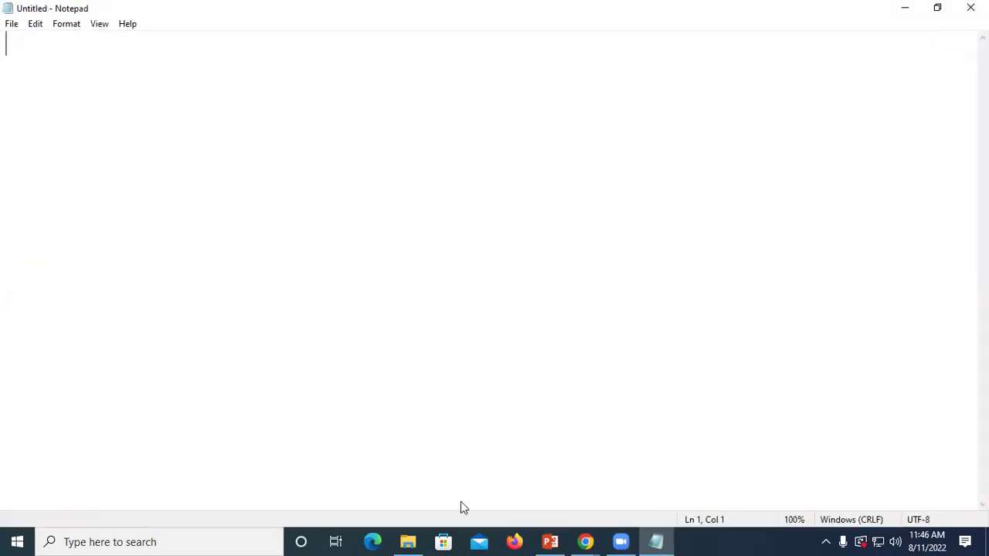
Step: Select the Gartner paragraph on the Zoom Post Attendee page in Chrome, then return to Notepad
mouse_move(585, 541)
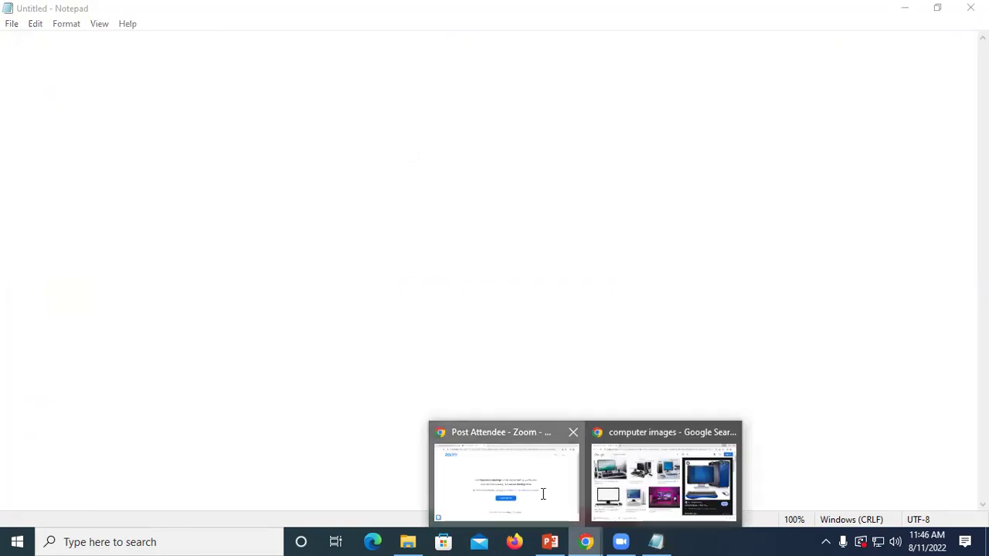
click(543, 494)
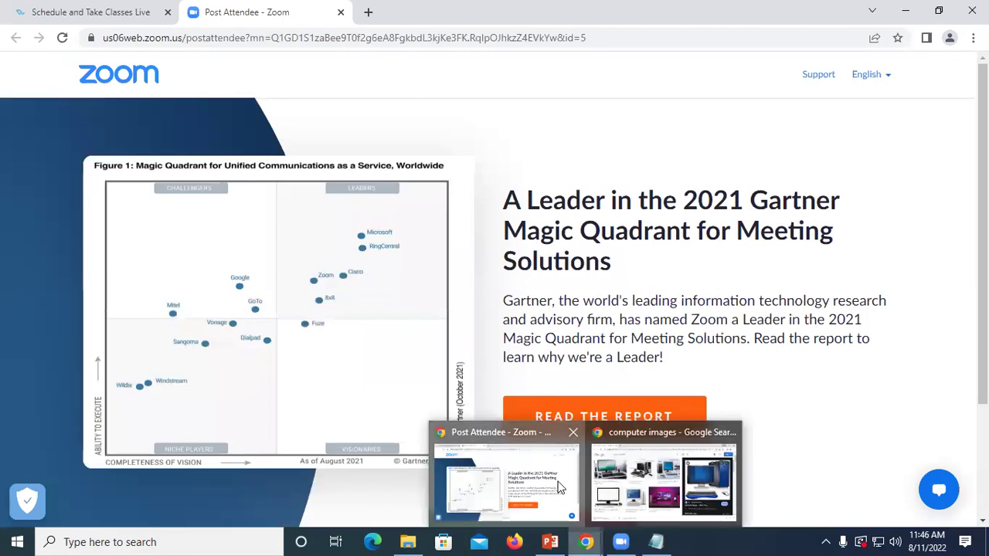
drag(505, 299, 704, 370)
key(ctrl+c)
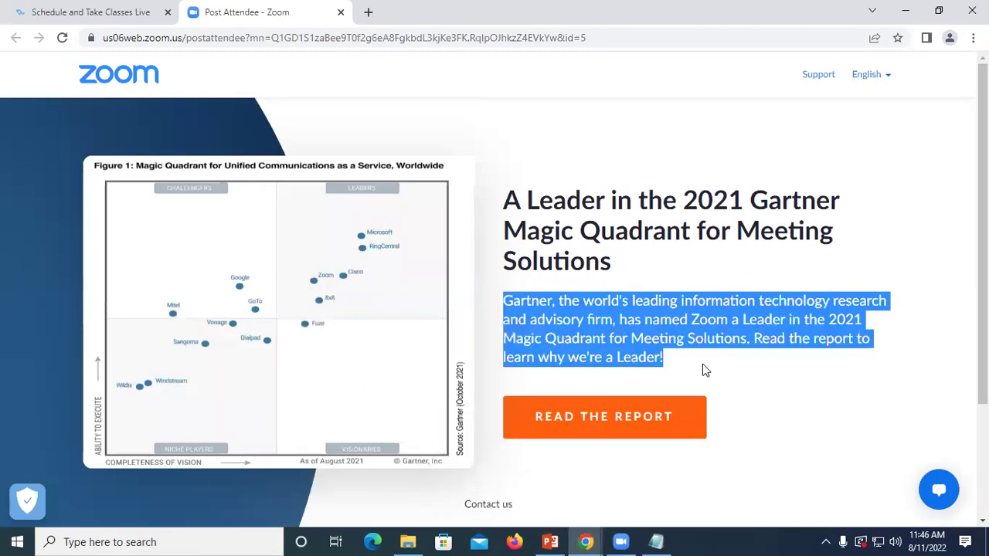
click(656, 542)
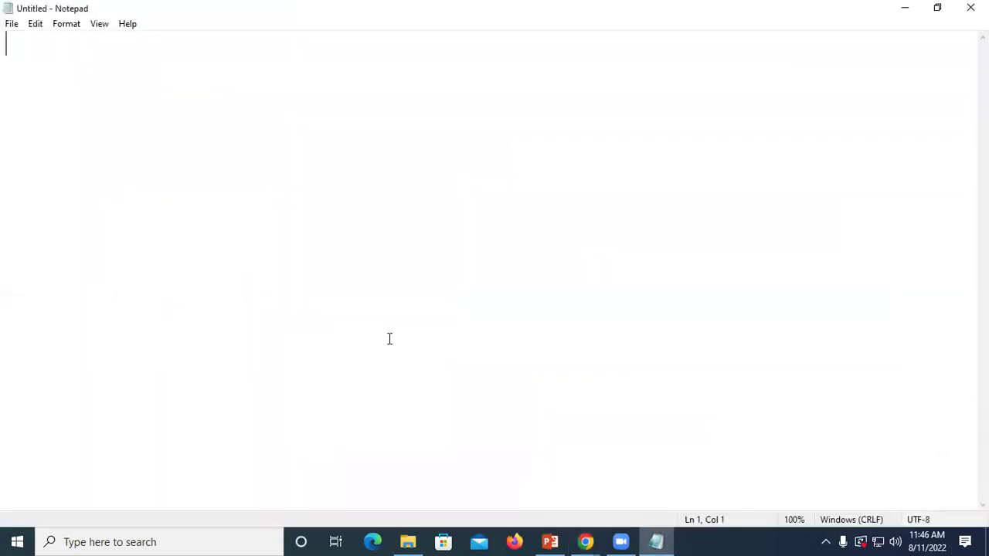
Step: Paste the Gartner paragraph and save the document to the Desktop as sssk
key(ctrl+v)
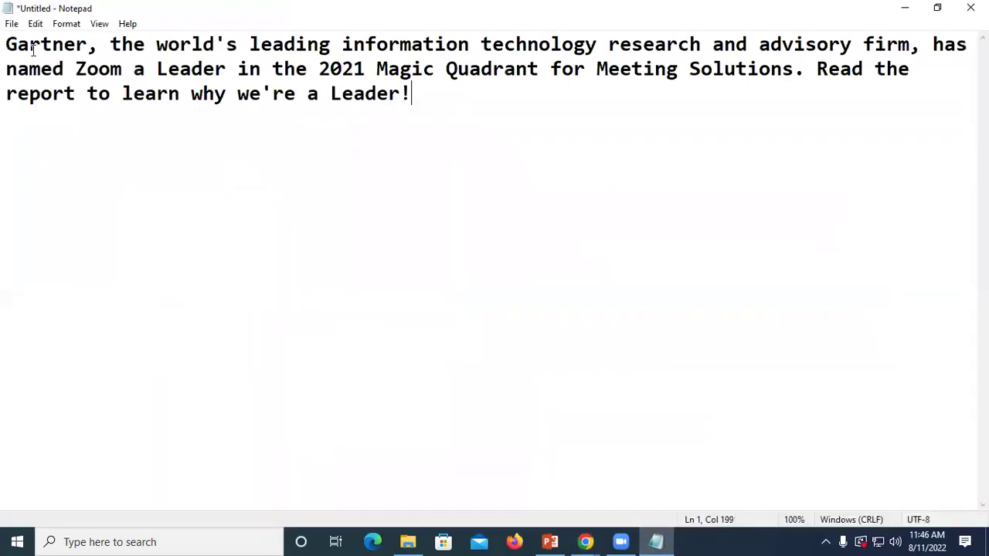
click(11, 23)
click(37, 88)
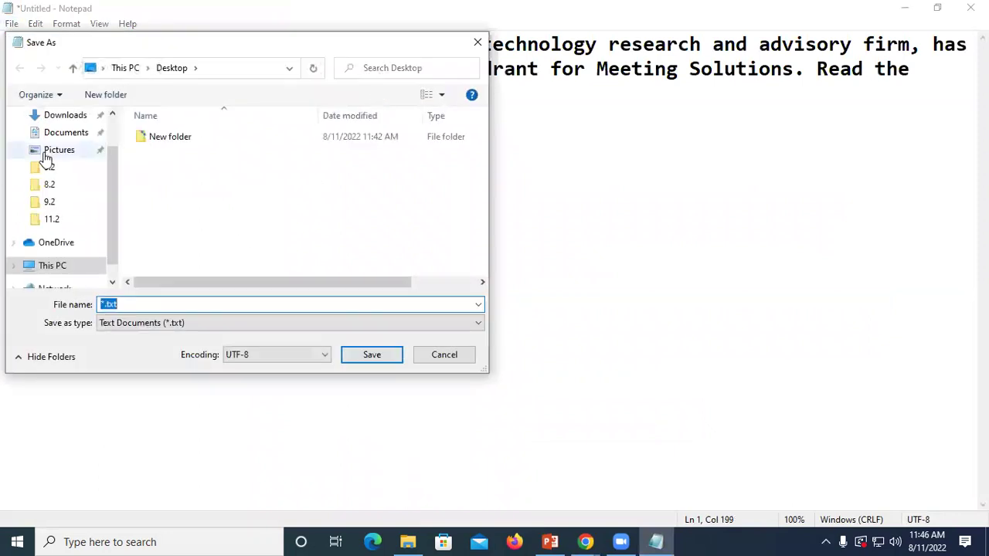
scroll(42, 193, up, 2)
click(57, 145)
double_click(140, 304)
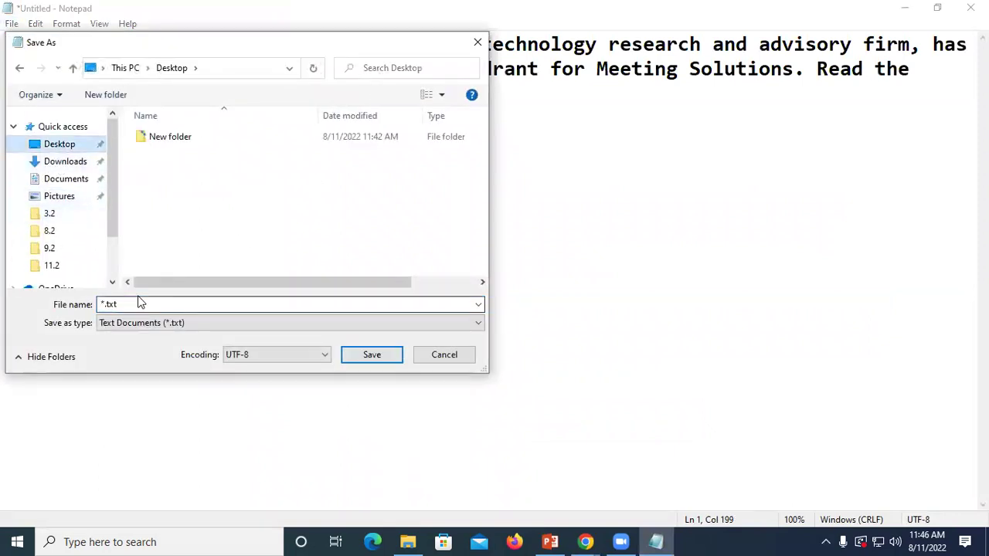
text(sss)
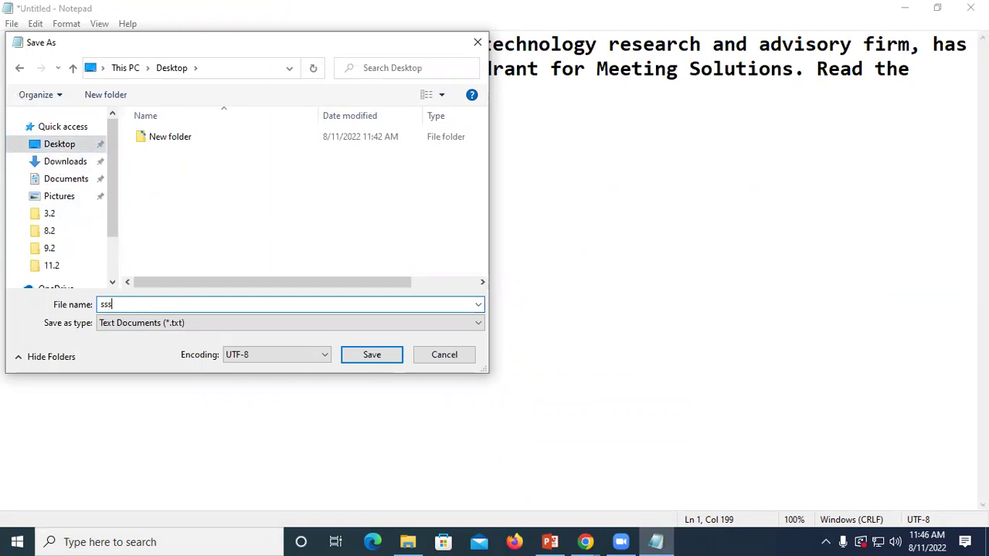
text(k)
click(370, 356)
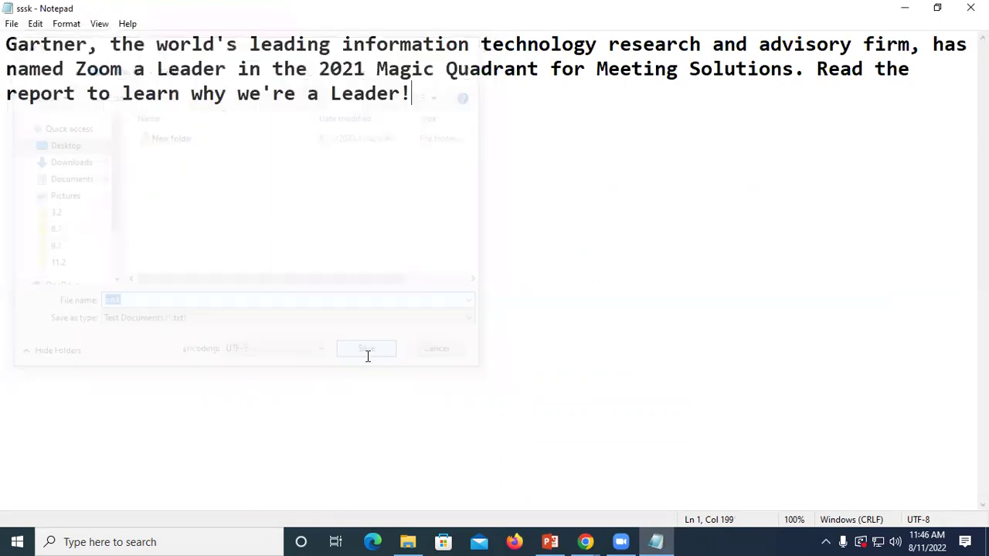
Step: Close Notepad and minimize Chrome to reveal the desktop with the sssk file
click(970, 8)
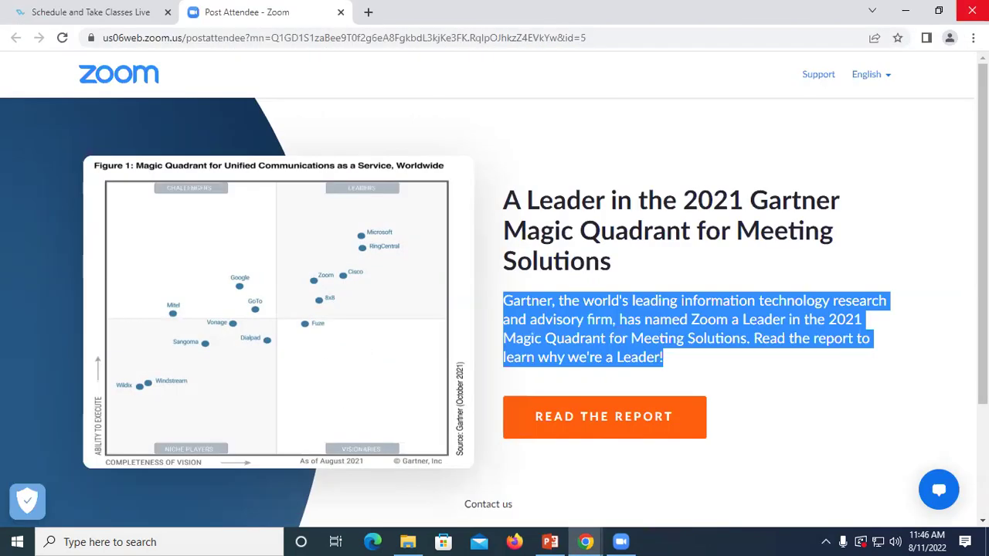
click(909, 13)
right_click(456, 77)
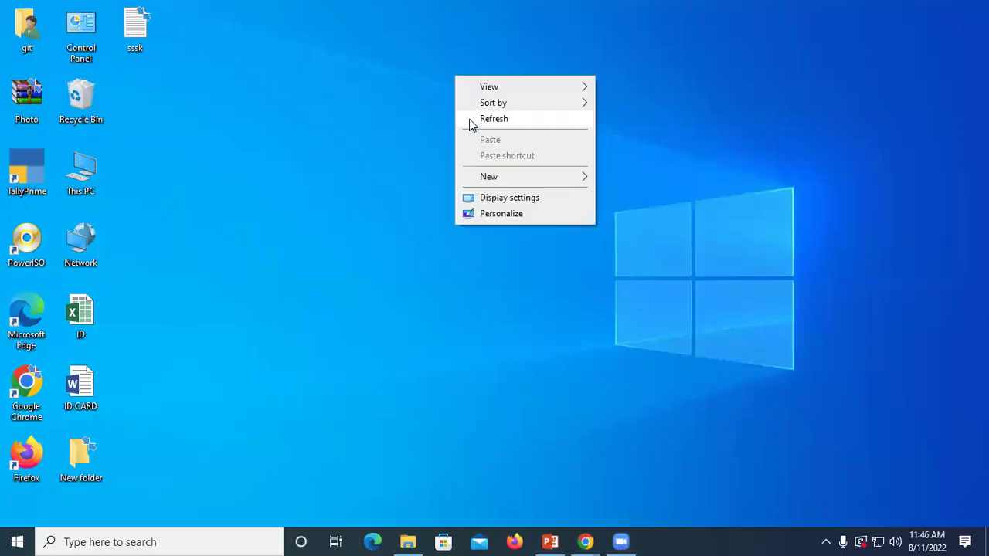
right_click(469, 122)
right_click(508, 161)
click(533, 204)
double_click(135, 27)
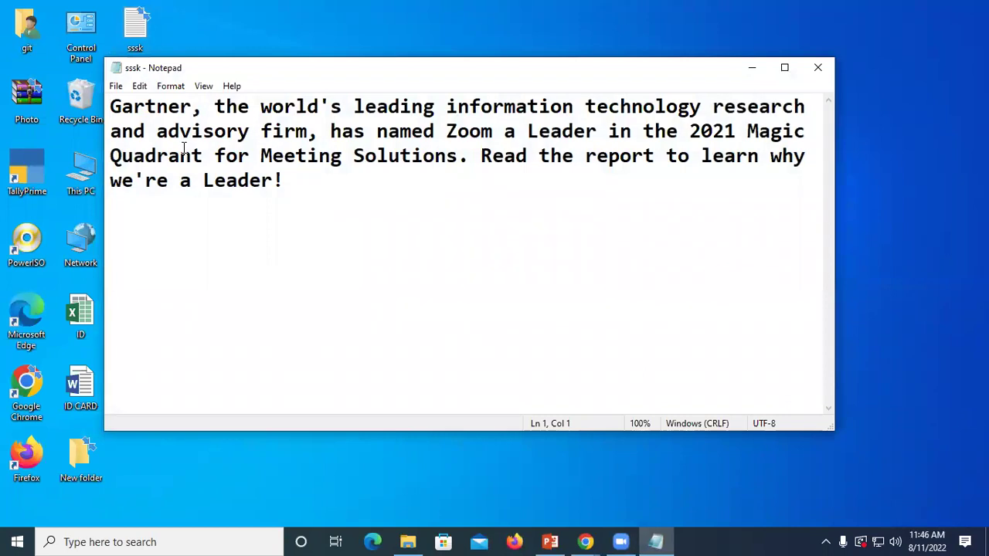
click(751, 68)
right_click(317, 105)
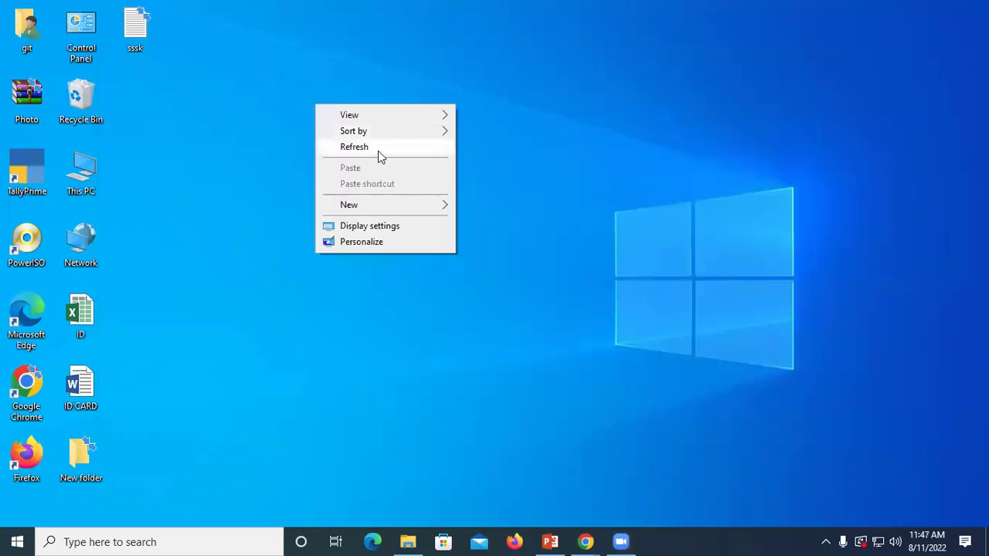
right_click(379, 150)
right_click(407, 193)
right_click(430, 232)
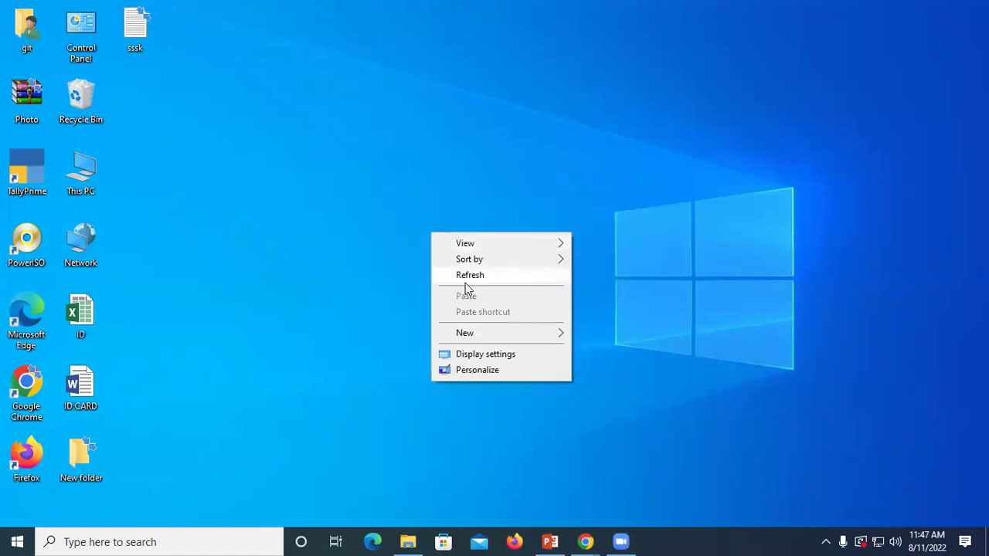
click(154, 32)
double_click(136, 23)
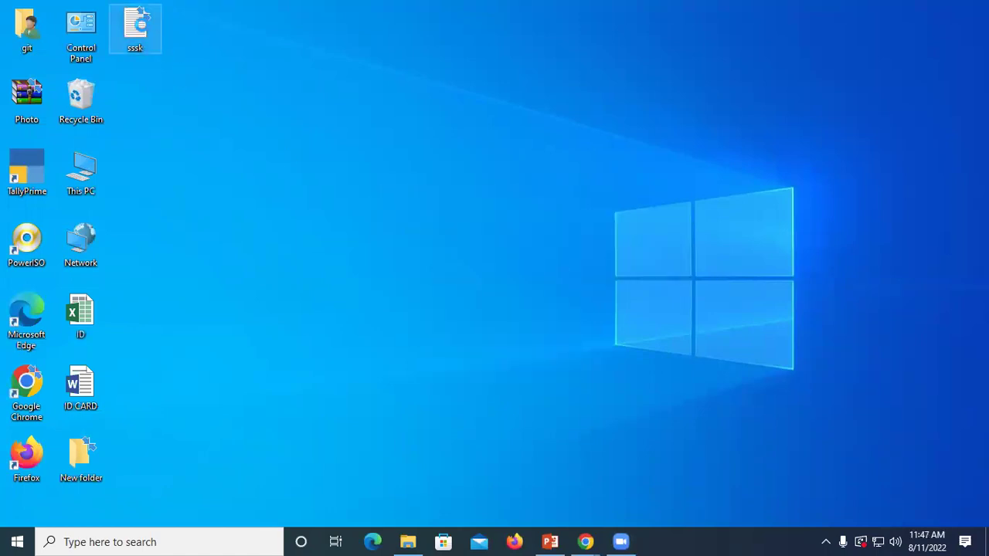
Step: Start adding sssk to a new archive and switch to the Advanced archive settings
right_click(143, 29)
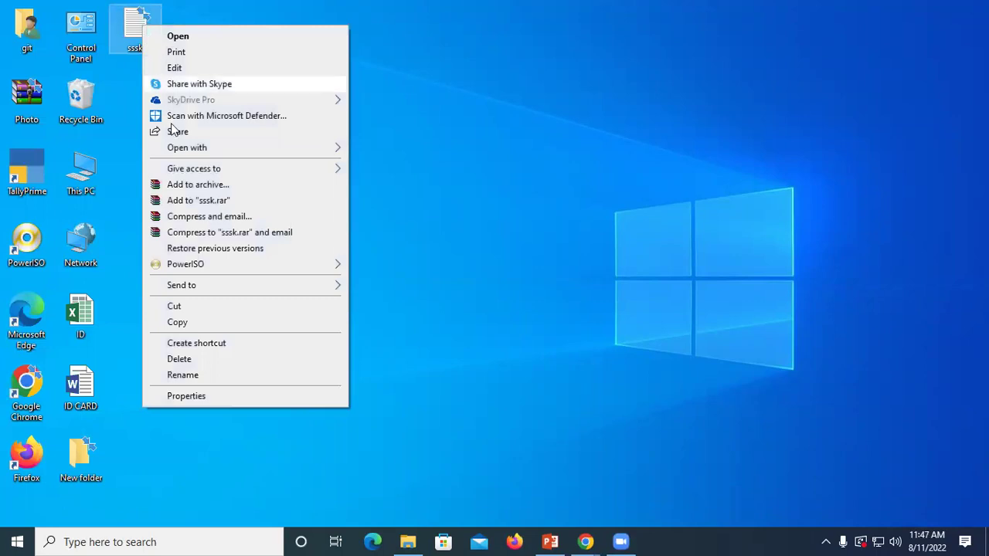
click(198, 185)
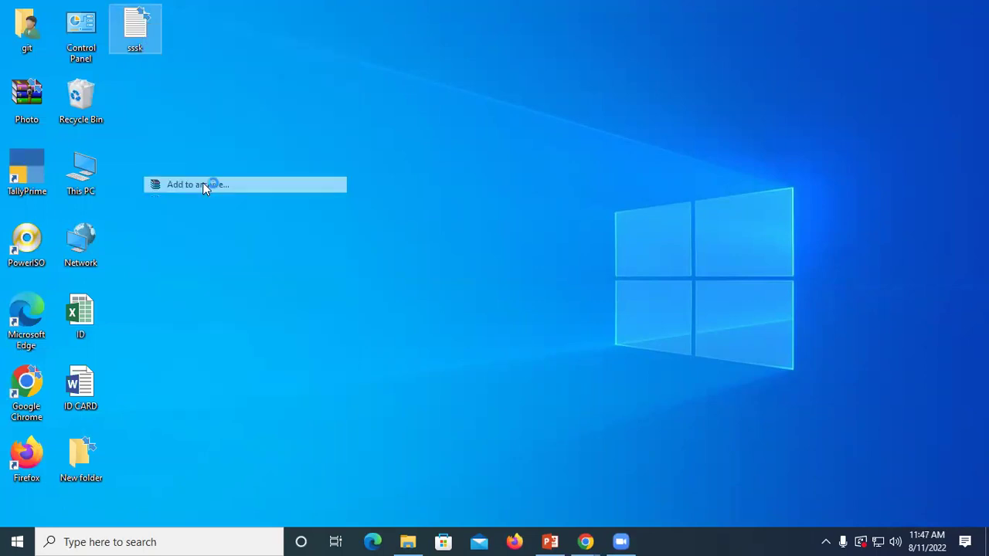
drag(452, 151, 513, 89)
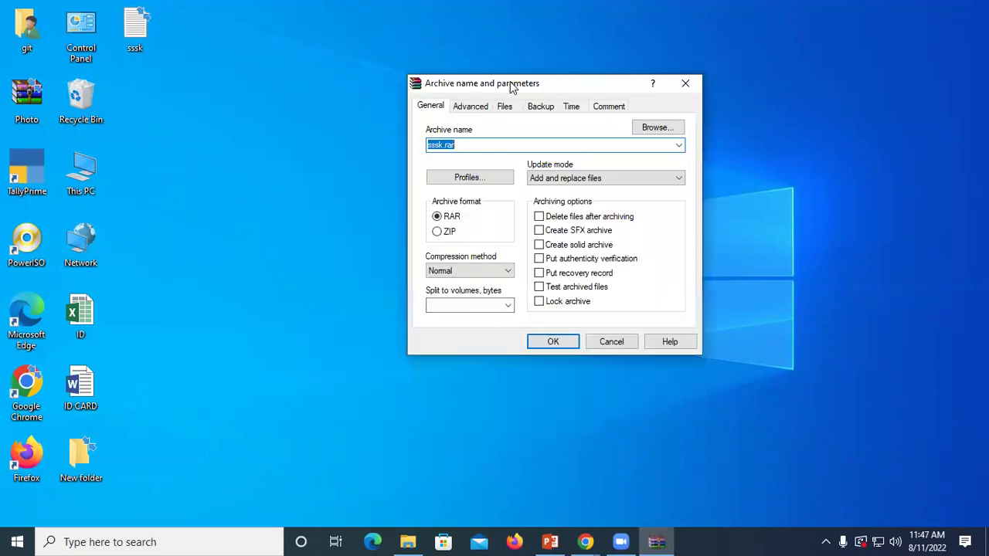
click(461, 108)
Step: Set and confirm an archive password, then create sssk.rar on the desktop
click(629, 230)
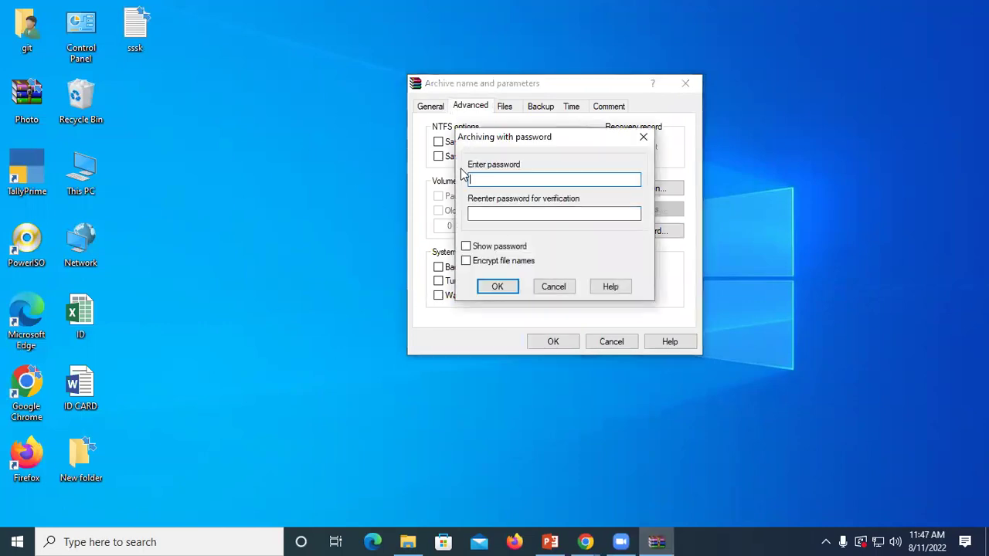
text(1)
click(474, 214)
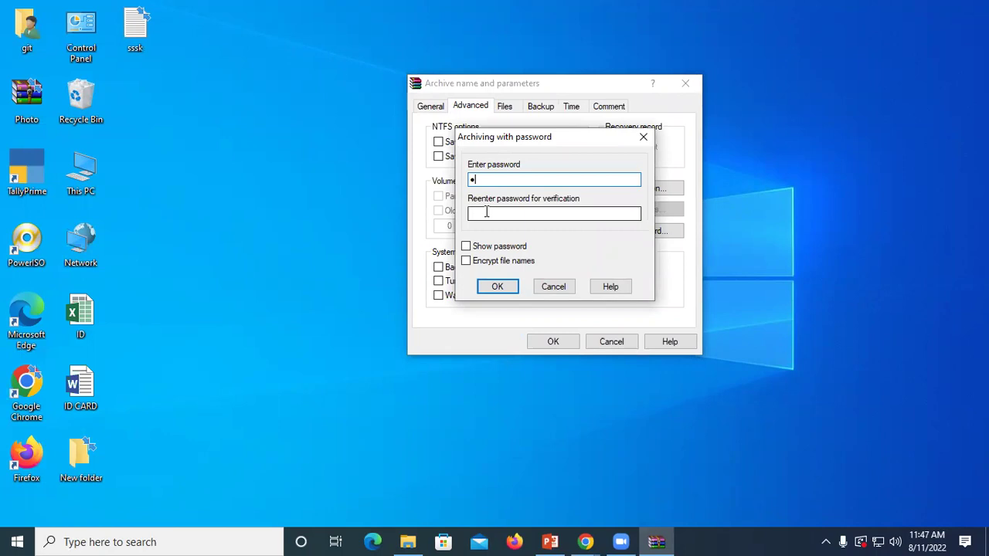
text(1)
click(498, 287)
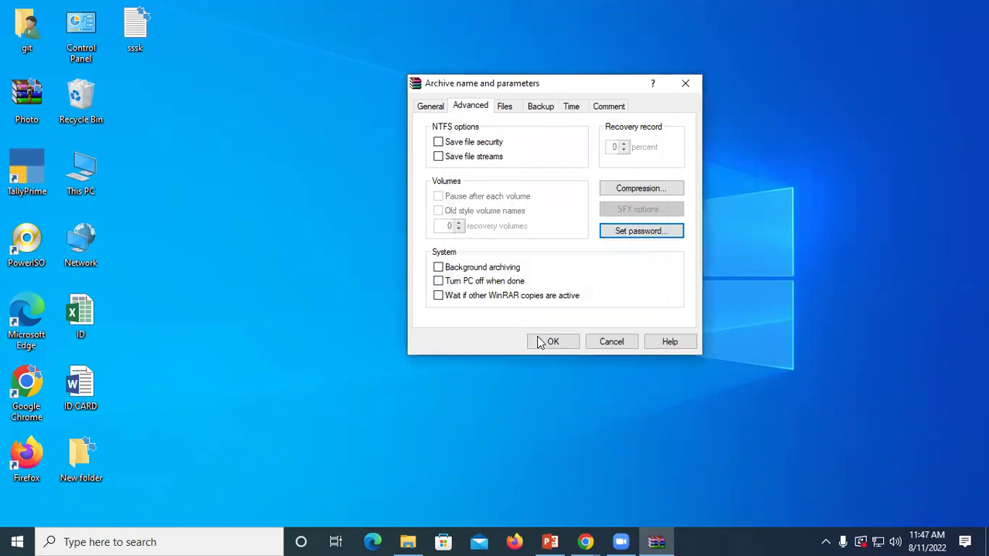
click(550, 342)
right_click(378, 87)
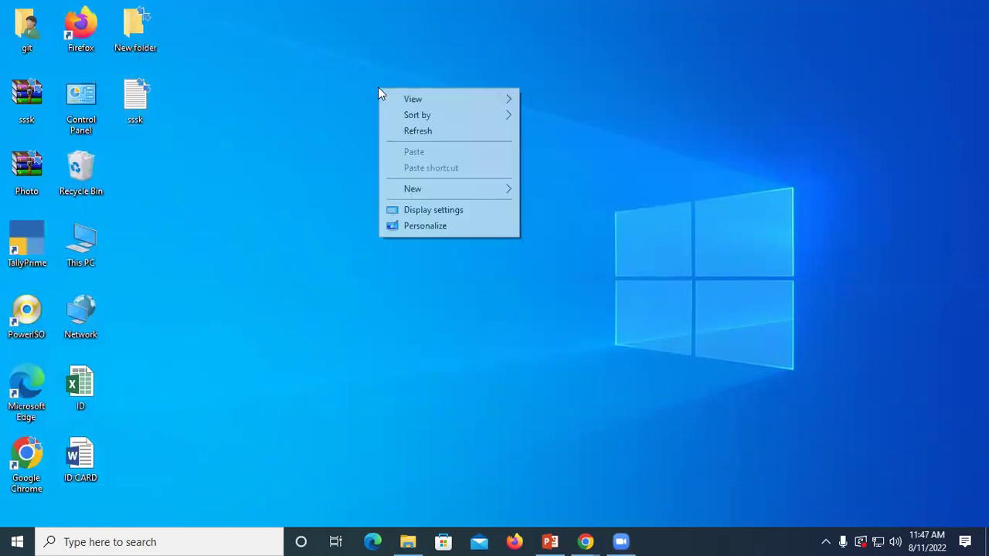
Step: Dismiss the desktop menu and briefly open and close the sssk text file
click(348, 167)
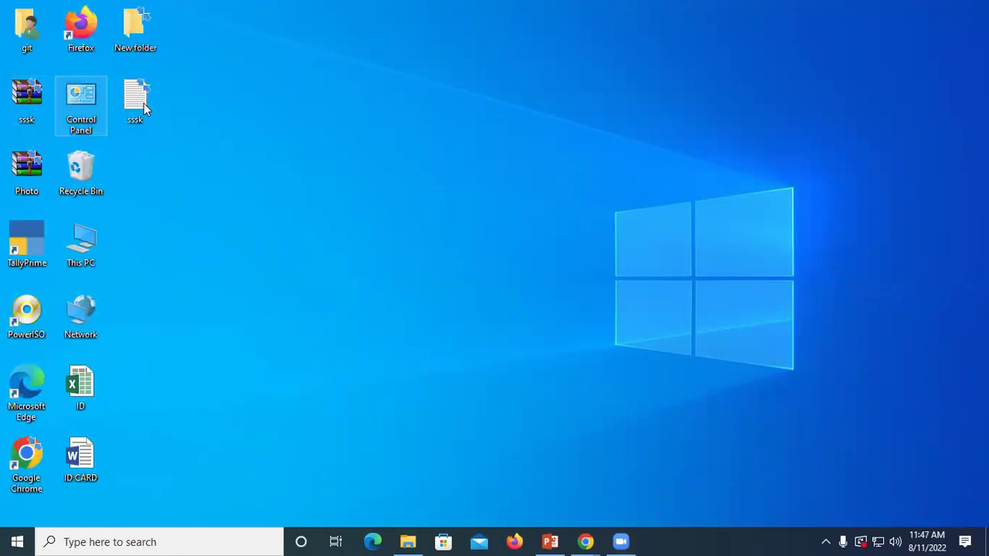
double_click(136, 98)
click(813, 66)
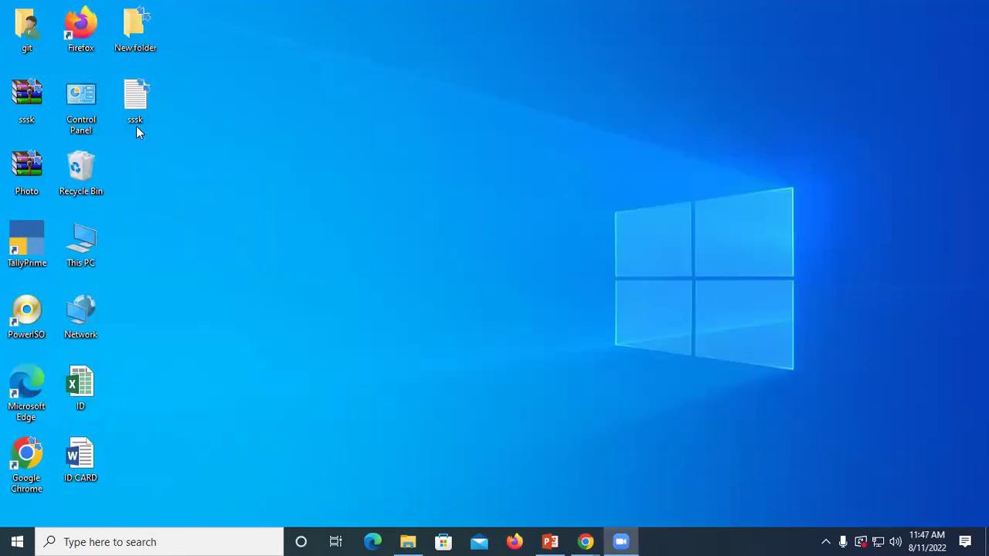
Step: Open sssk.rar, try extracting sssk.txt, and cancel the password prompt
double_click(23, 92)
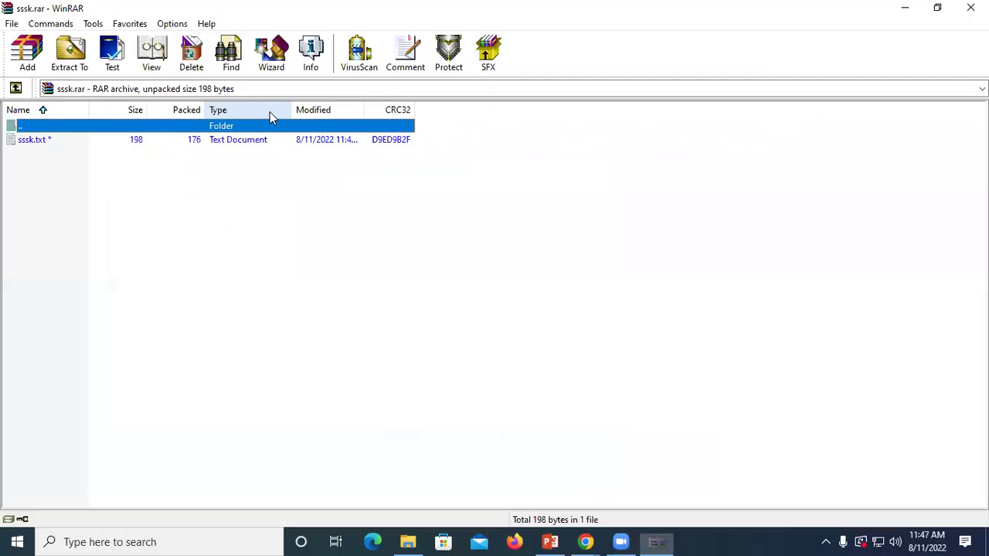
double_click(24, 146)
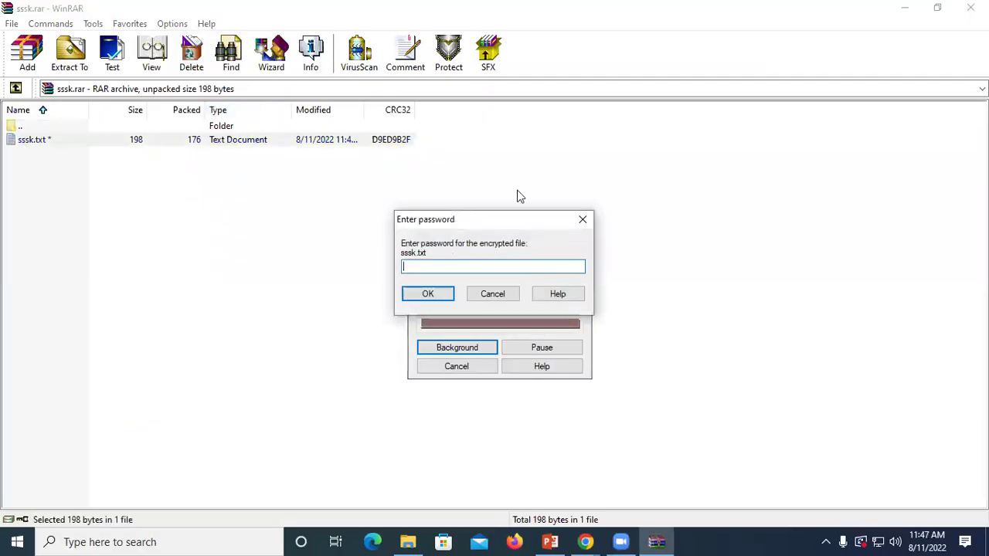
click(583, 220)
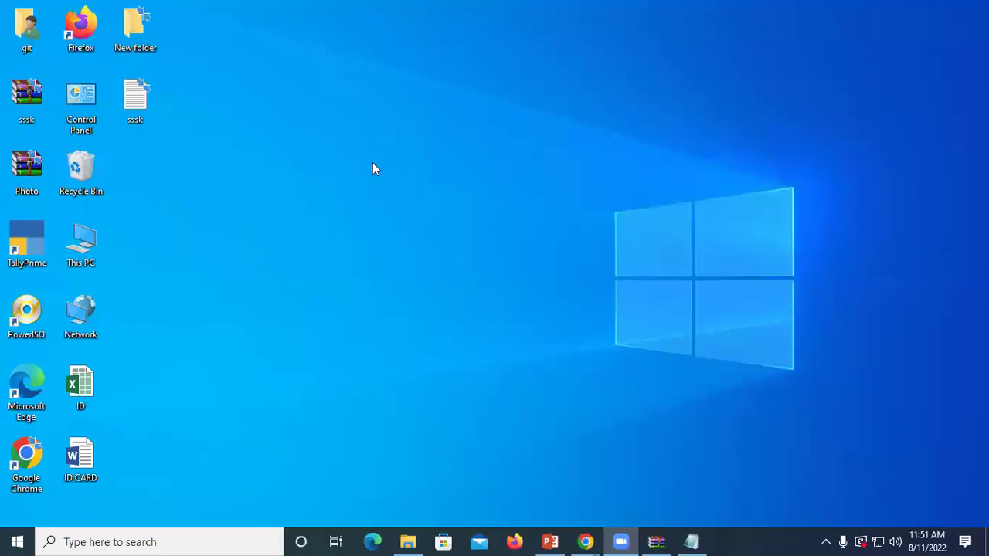
Step: Refresh the desktop and permanently delete the sssk text file with Shift+Delete
right_click(372, 164)
click(417, 216)
right_click(367, 142)
click(396, 185)
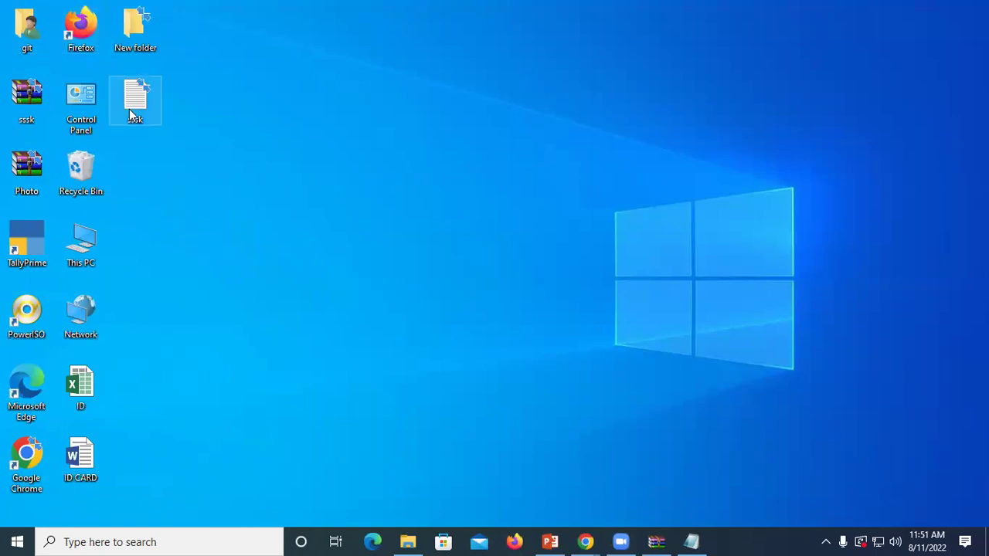
mouse_move(144, 108)
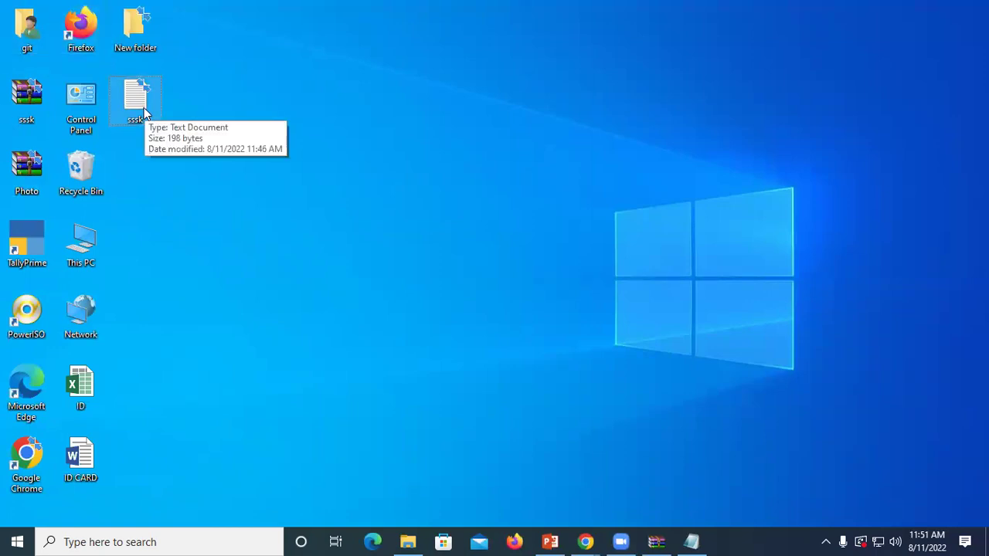
key(shift+Delete)
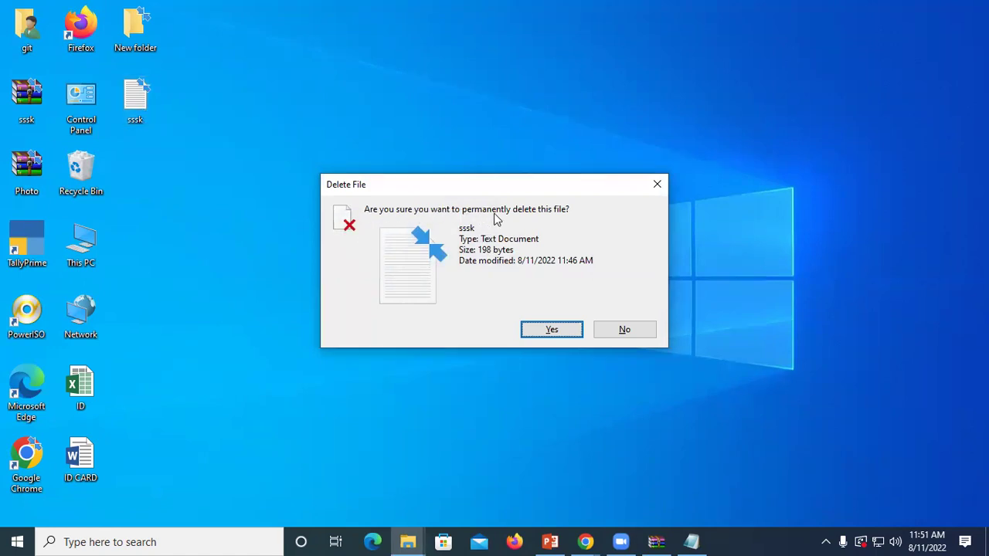
click(550, 332)
Step: Refresh the desktop repeatedly until only sssk.rar and the New folder remain
right_click(315, 140)
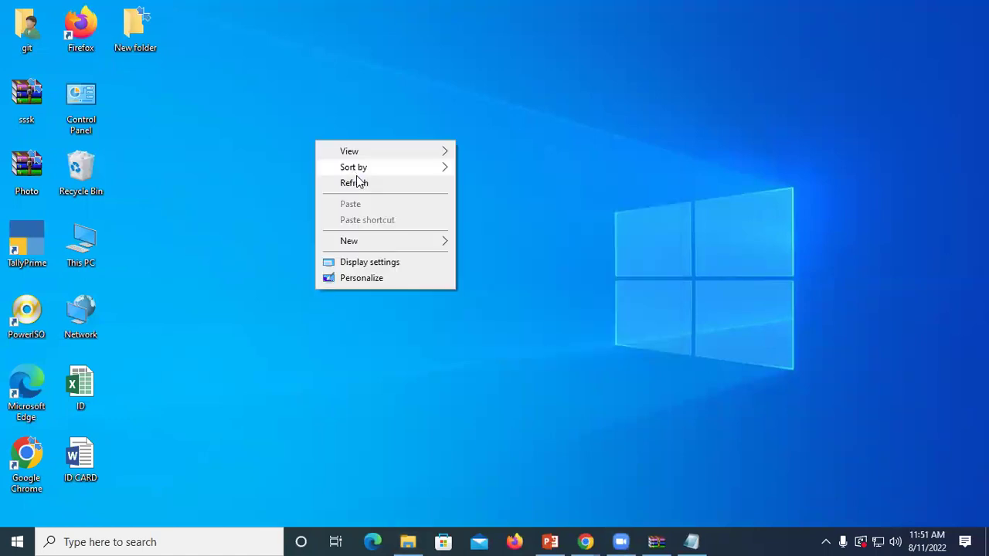
right_click(359, 179)
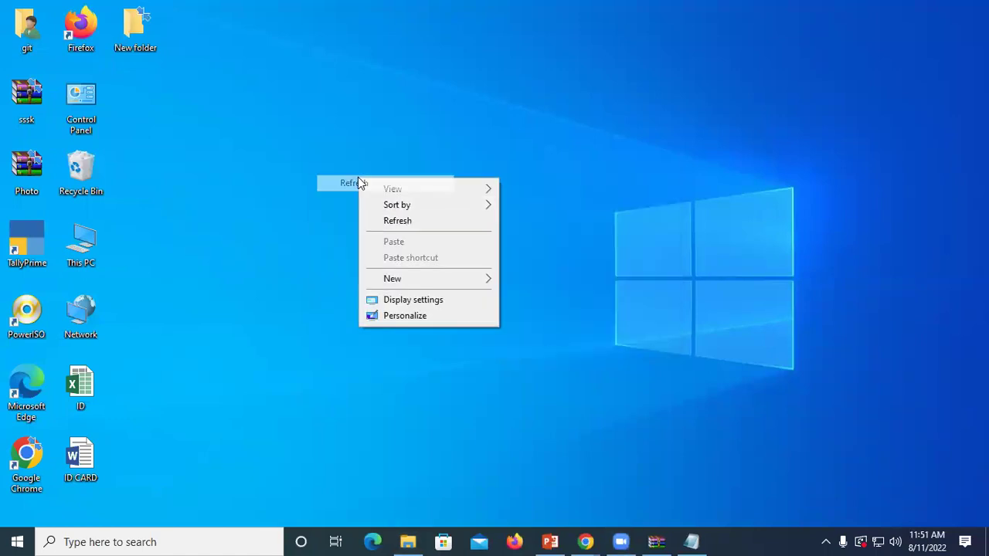
right_click(410, 221)
click(437, 262)
right_click(389, 154)
right_click(425, 200)
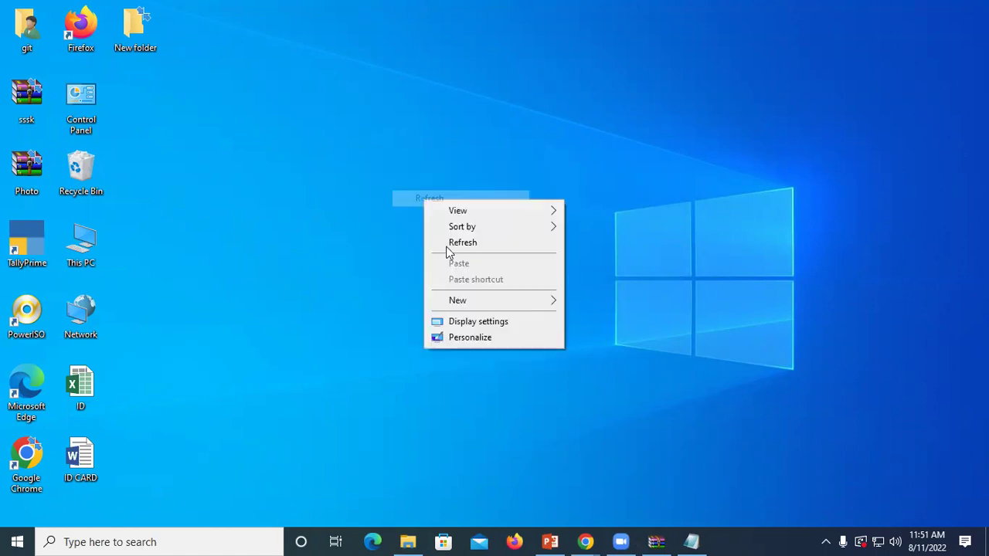
click(459, 242)
right_click(463, 246)
click(489, 290)
right_click(441, 238)
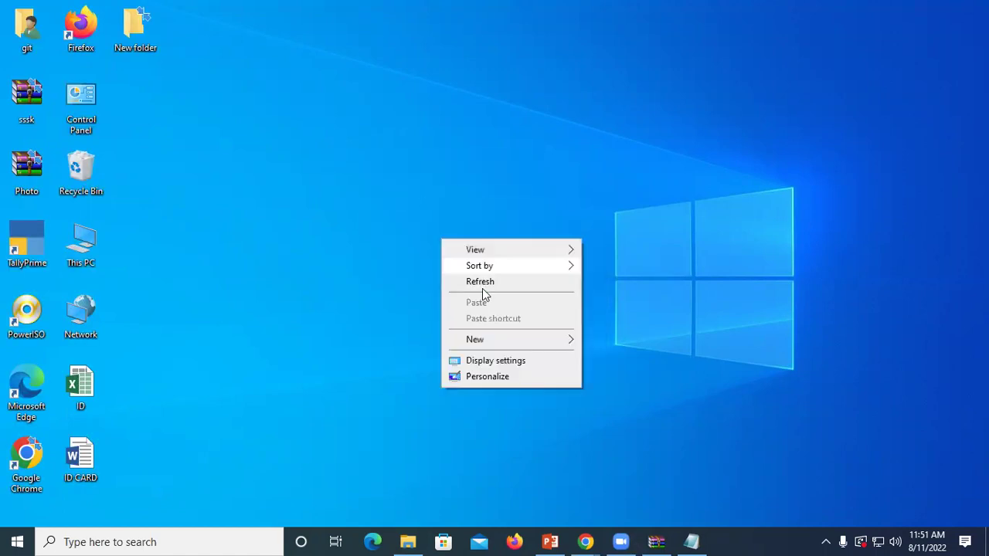
click(482, 283)
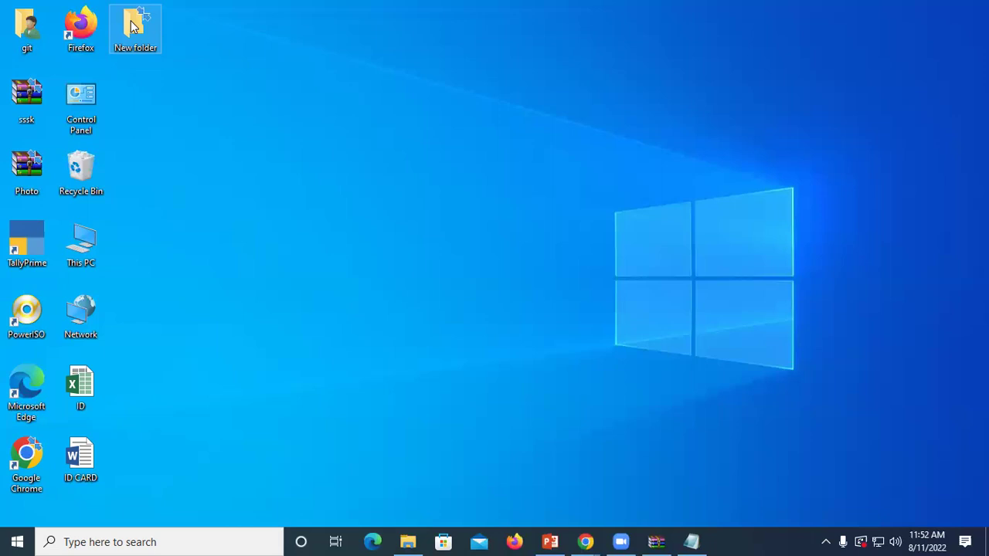
Step: Refresh the desktop a couple of times
right_click(393, 99)
right_click(438, 146)
right_click(411, 129)
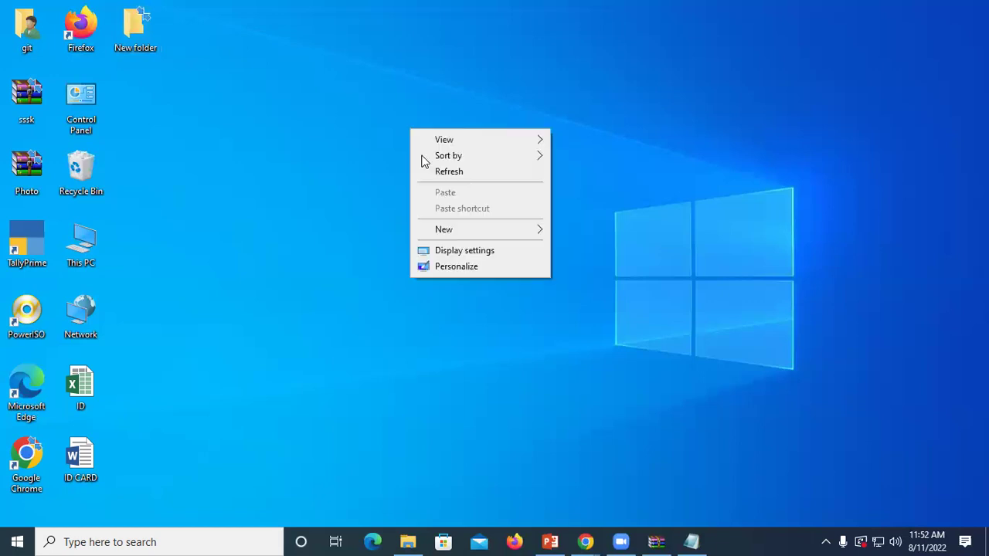
right_click(437, 165)
click(478, 211)
right_click(382, 121)
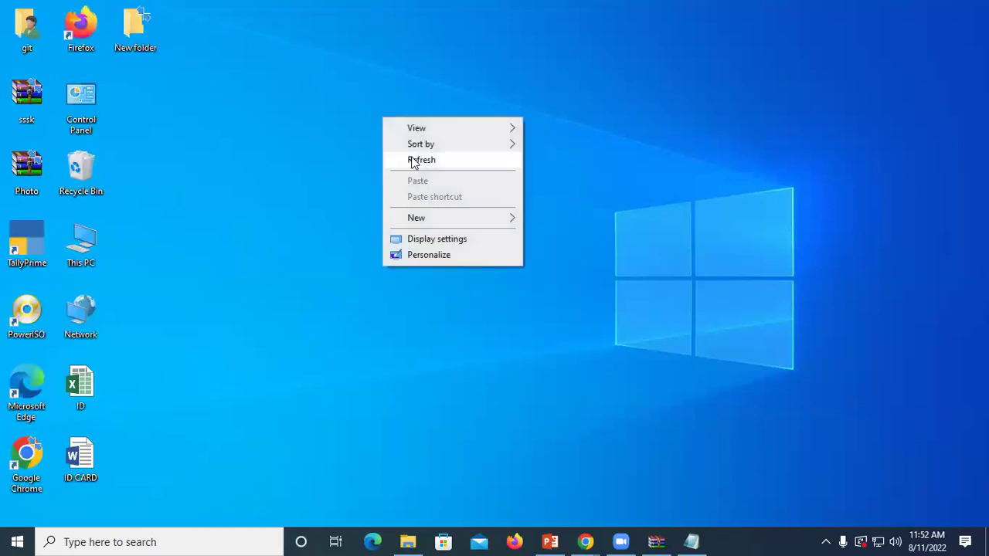
right_click(419, 161)
click(454, 203)
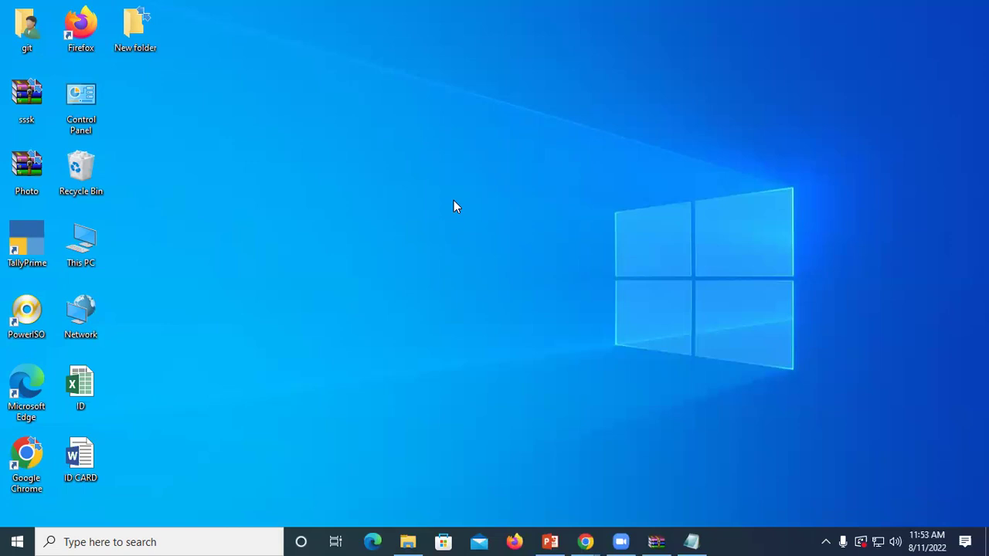
Step: Refresh the desktop again, then bring up the sssk archive's context menu
right_click(459, 154)
right_click(481, 193)
right_click(513, 230)
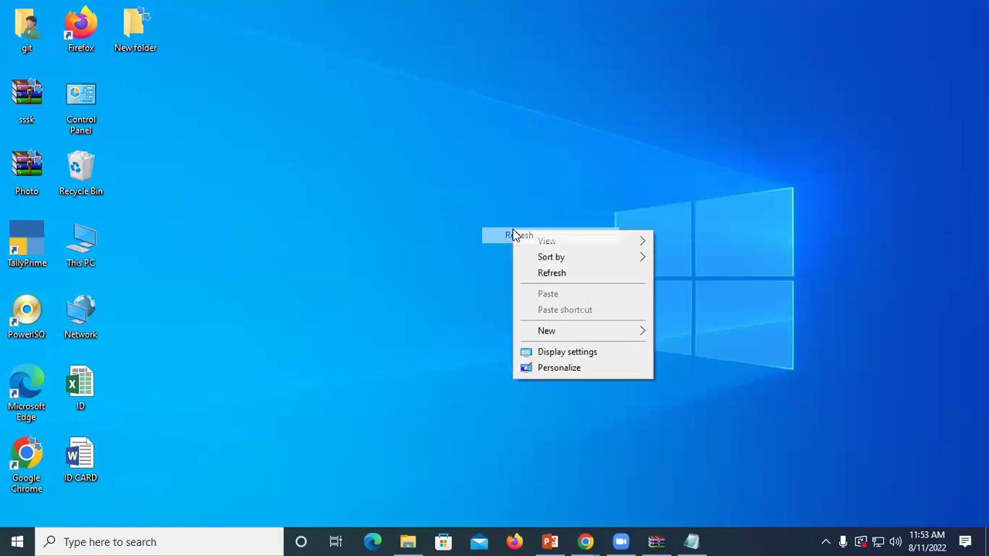
click(541, 271)
right_click(540, 271)
click(552, 312)
right_click(331, 118)
click(361, 159)
right_click(27, 88)
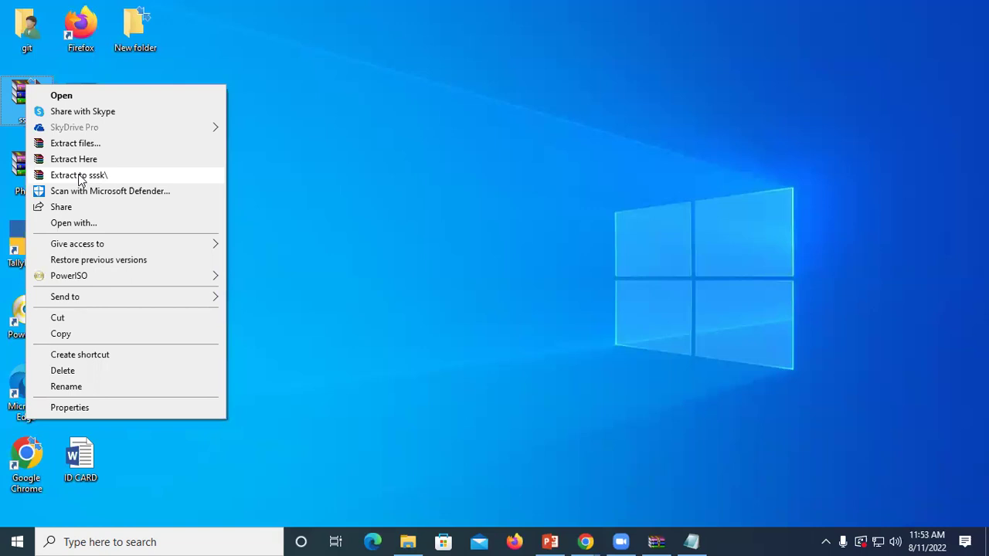
Step: Refresh the desktop and choose Extract to sssk\ for the sssk archive
right_click(401, 81)
click(425, 122)
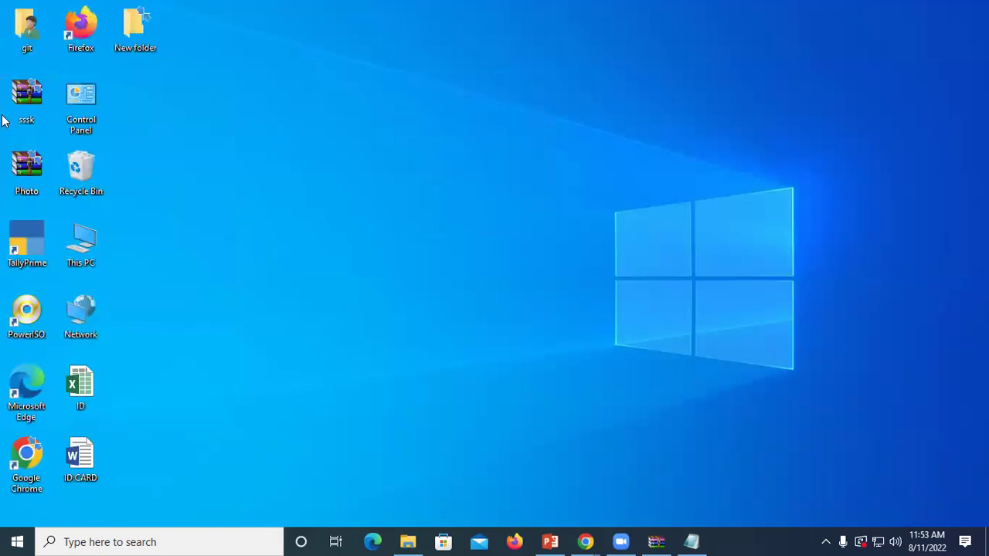
right_click(24, 111)
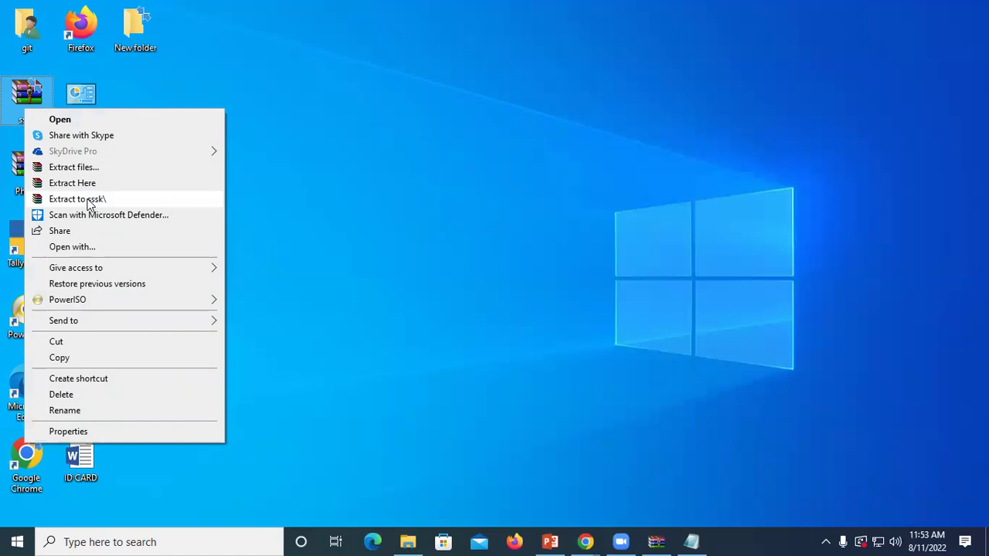
click(88, 201)
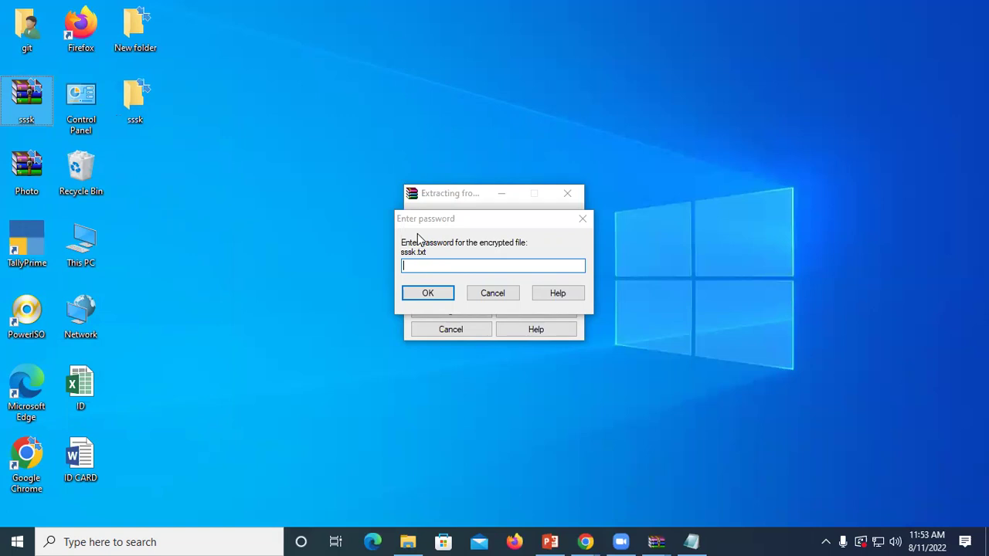
Step: Enter an incorrect password in the prompt and submit it
key(g)
key(i)
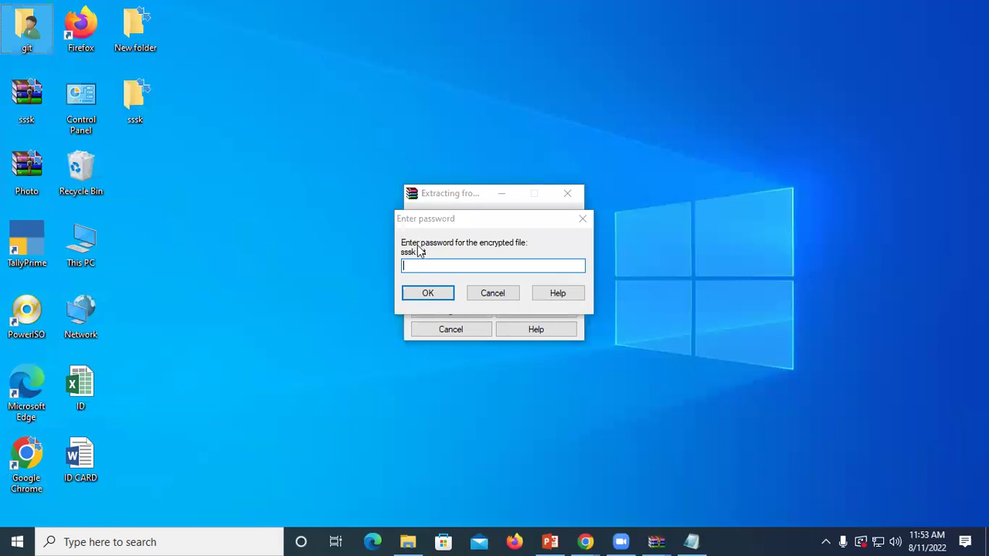
click(413, 266)
text(•••)
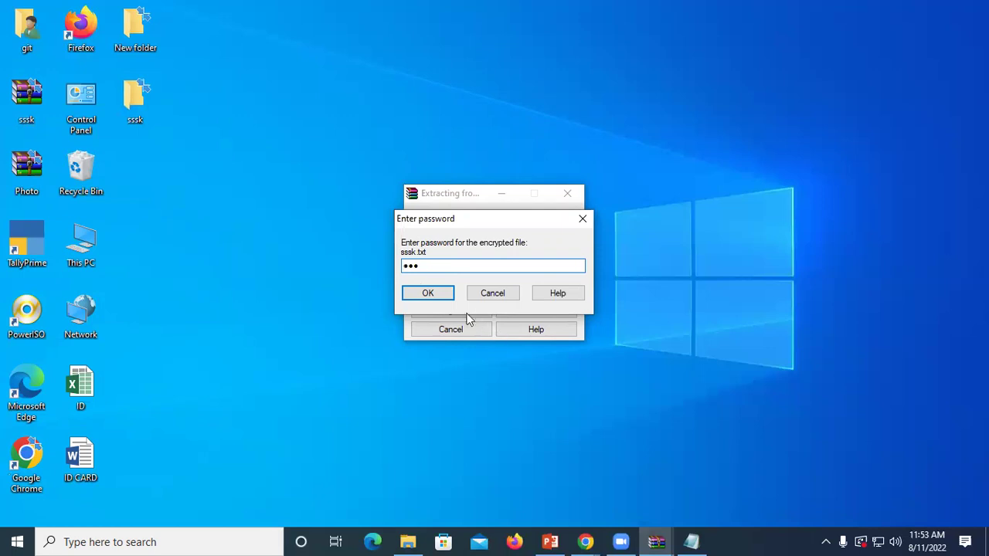
click(427, 294)
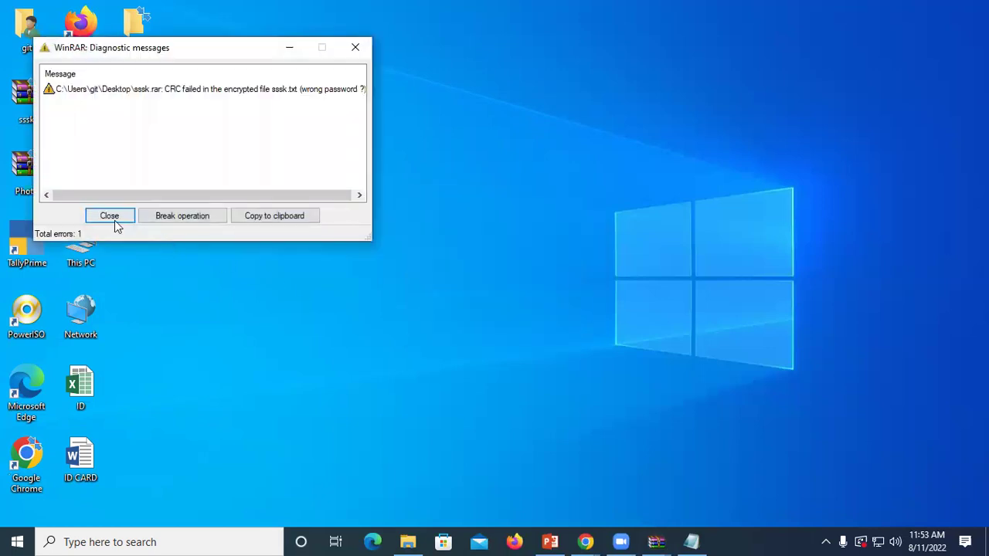
Step: Dismiss the CRC error report and check the empty sssk folder
click(110, 216)
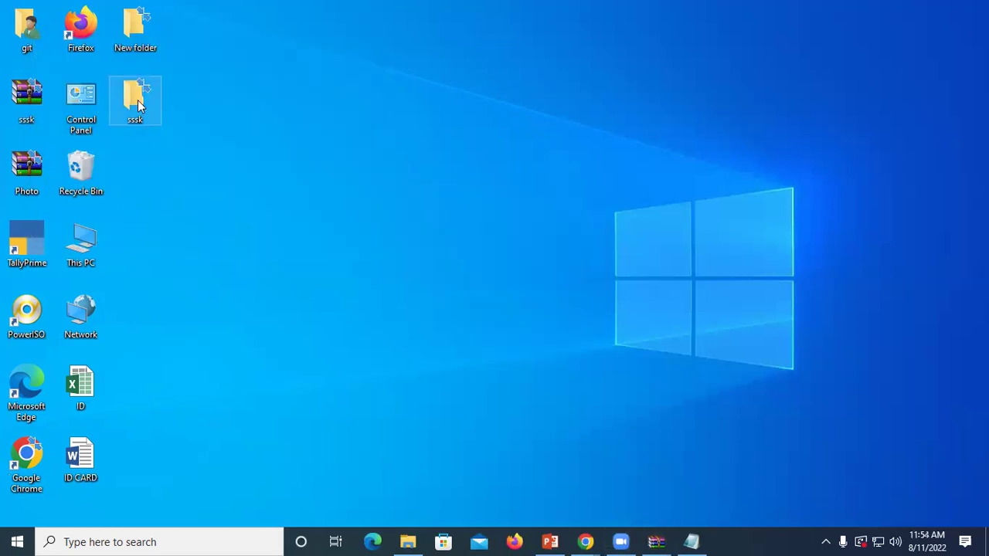
double_click(137, 104)
key(super+d)
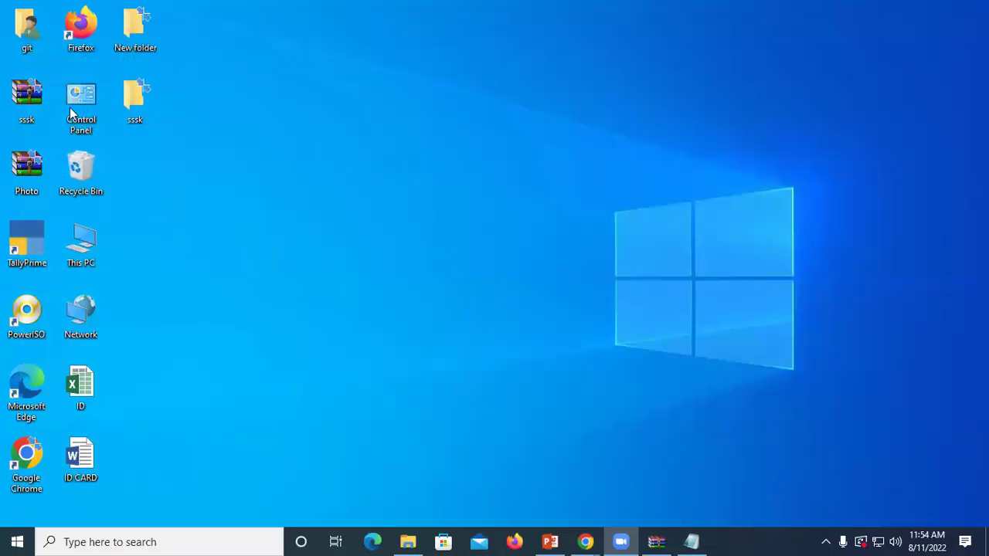
Step: Re-run Extract to sssk\ on the archive and submit the correct password
right_click(32, 100)
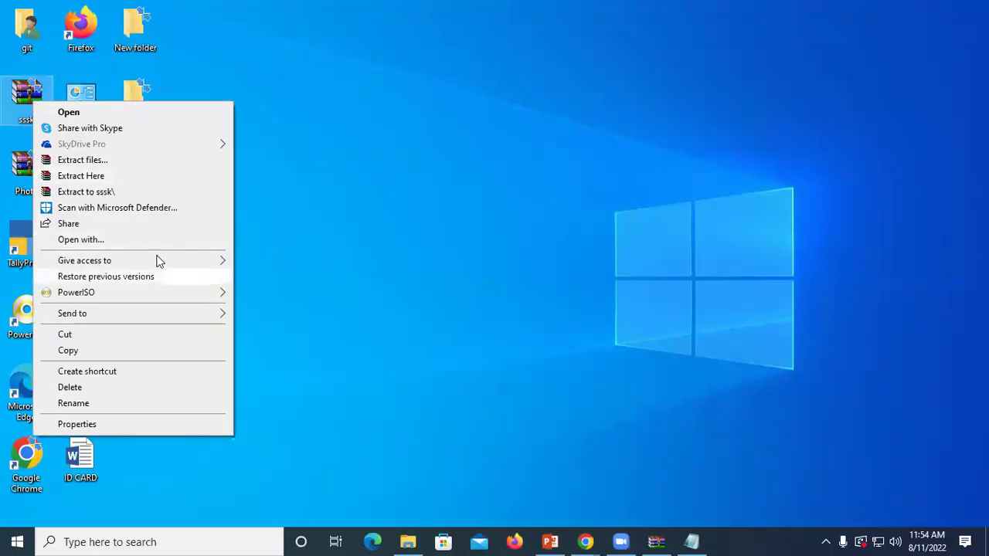
click(101, 192)
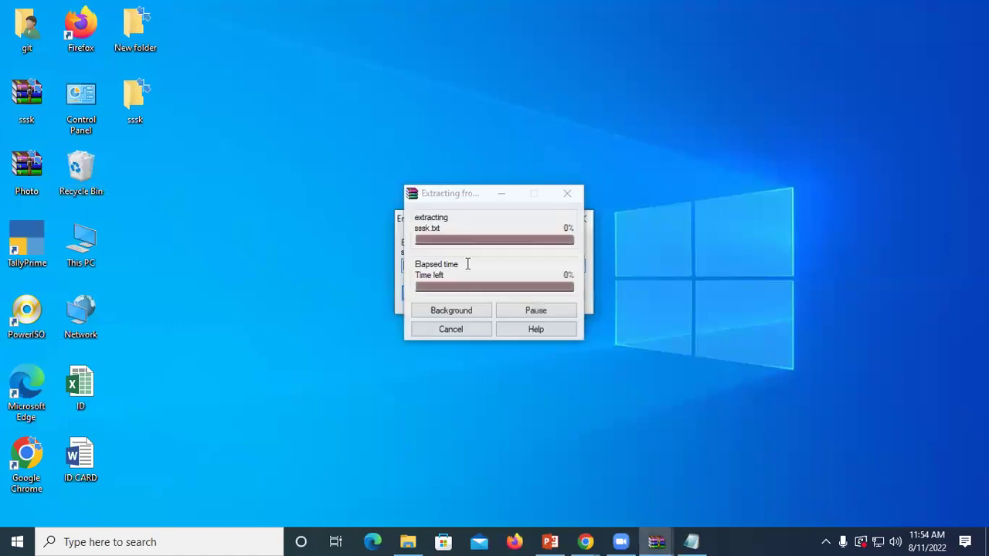
text(1)
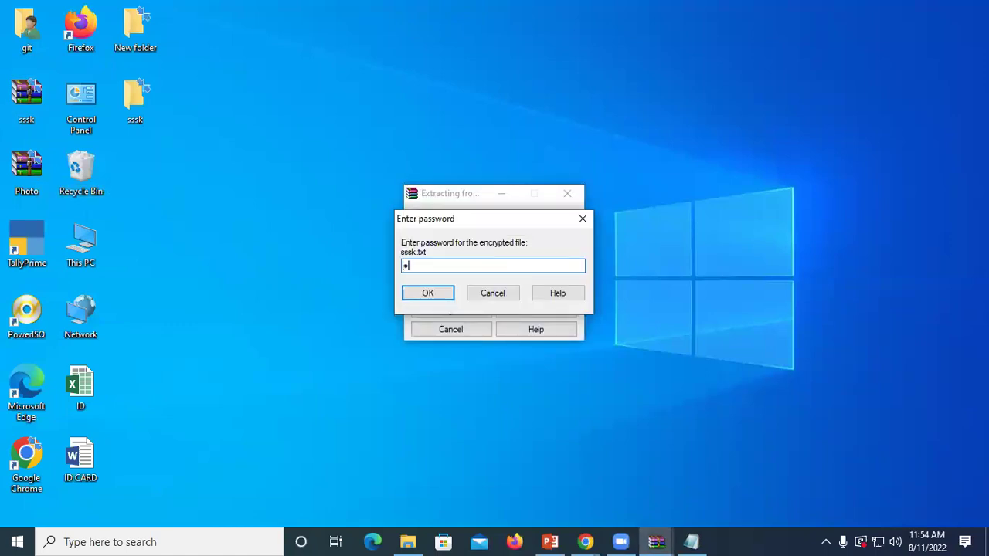
click(421, 293)
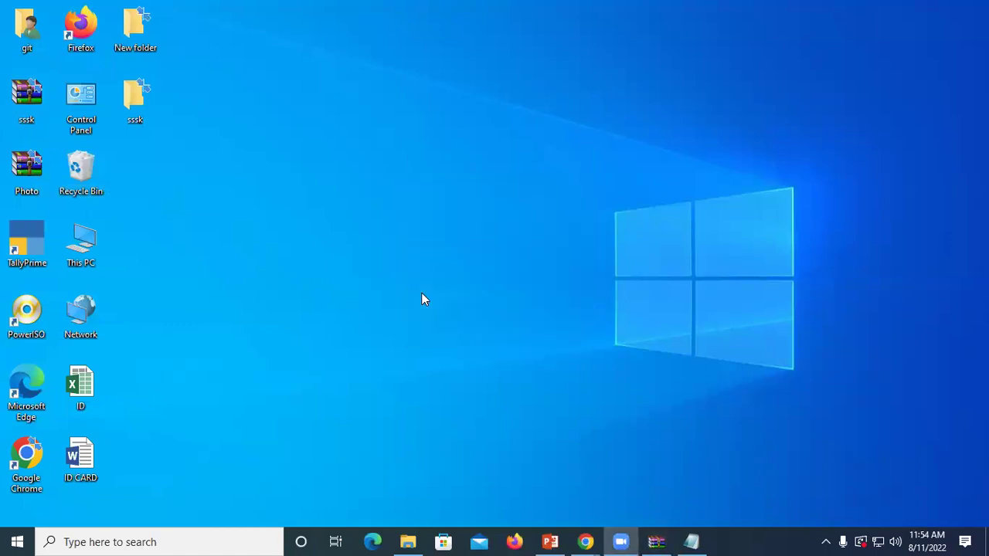
Step: Refresh the desktop several times
right_click(265, 145)
click(306, 187)
right_click(306, 190)
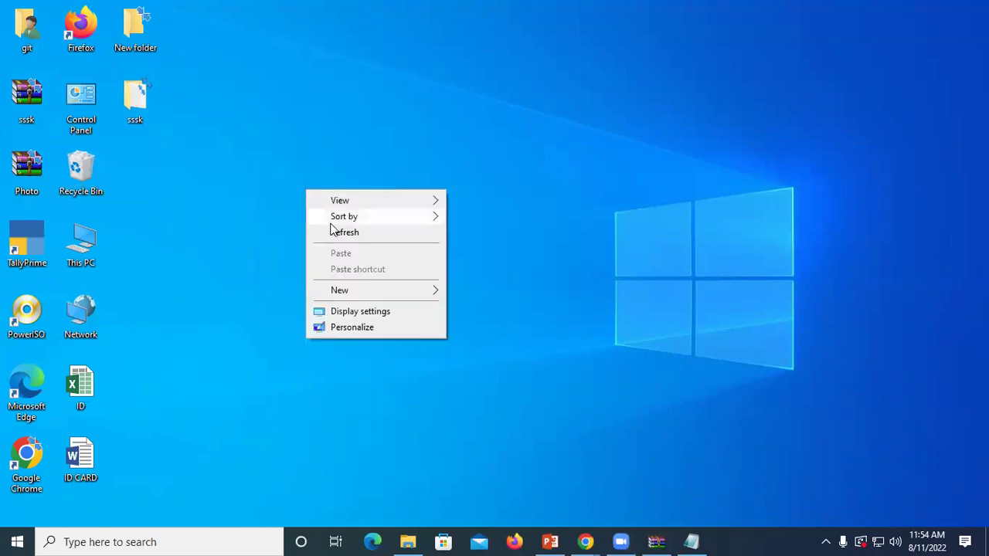
click(333, 230)
right_click(333, 227)
click(374, 268)
right_click(374, 269)
click(417, 309)
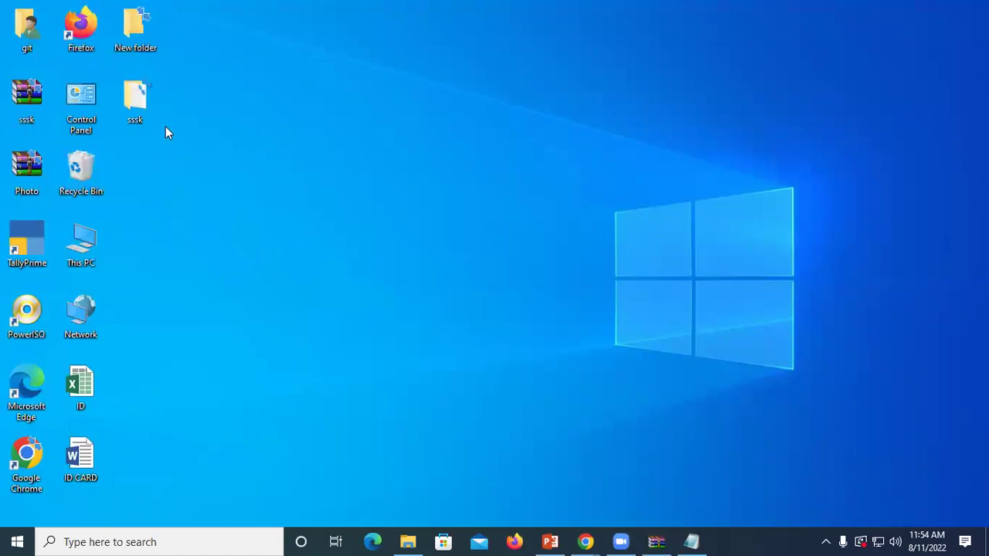
Step: Open sssk.txt in the sssk folder, verify the Gartner paragraph, and close it
double_click(149, 104)
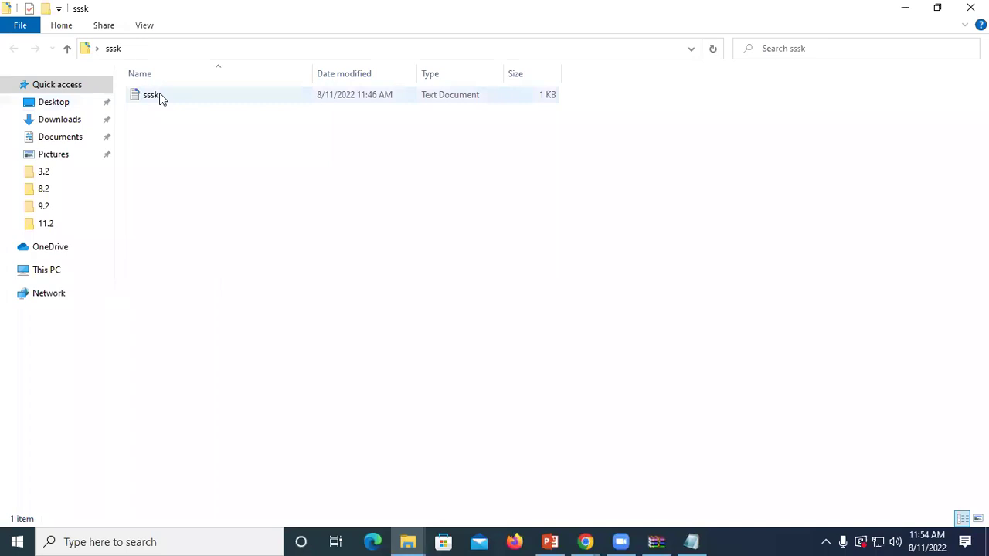
double_click(256, 96)
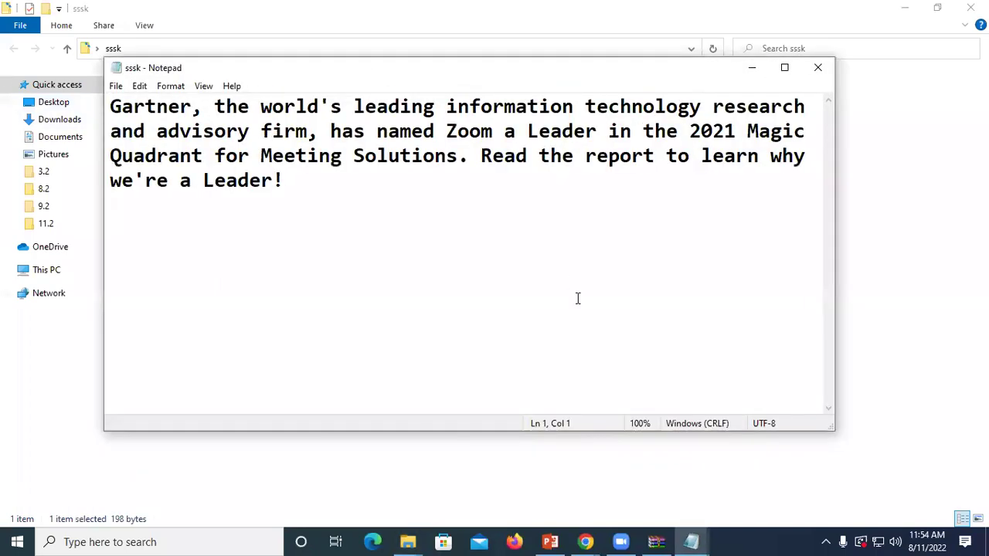
click(819, 68)
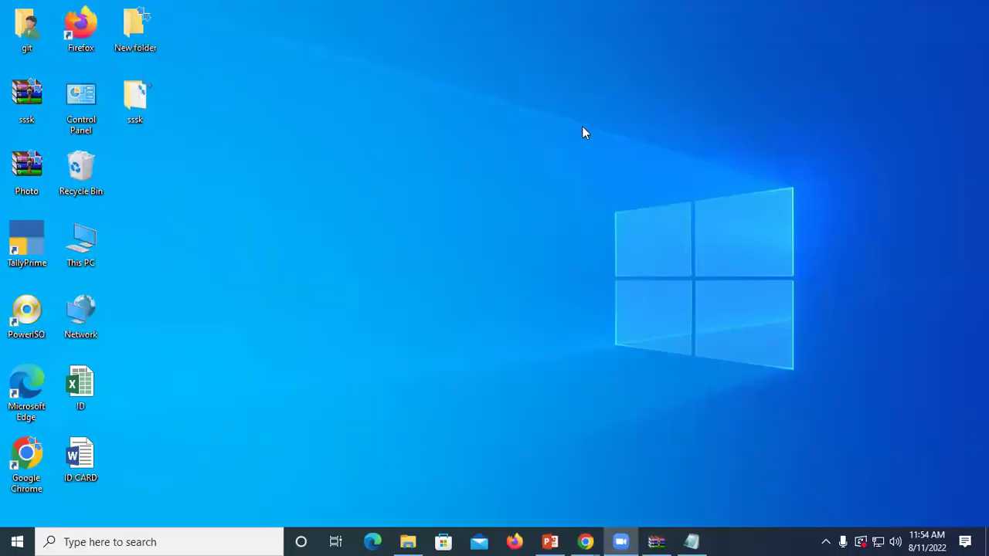
right_click(583, 130)
right_click(629, 177)
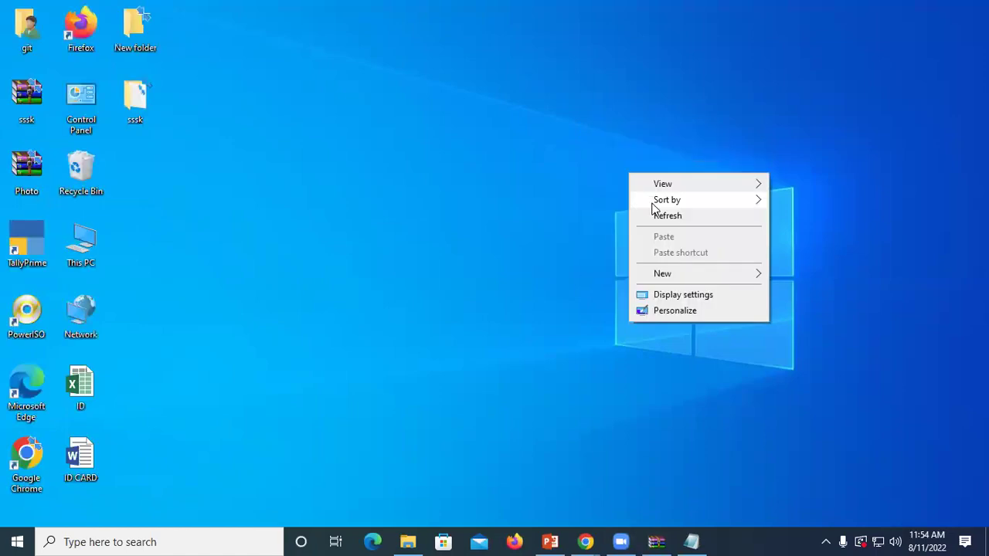
Step: Refresh the desktop and permanently delete the sssk archive with Shift+Delete
click(663, 215)
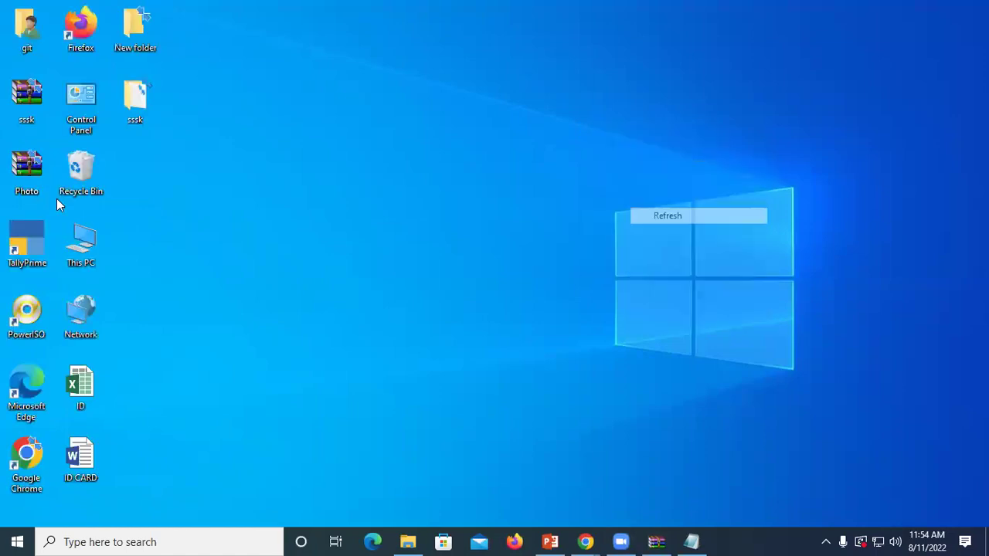
click(19, 96)
key(shift+Delete)
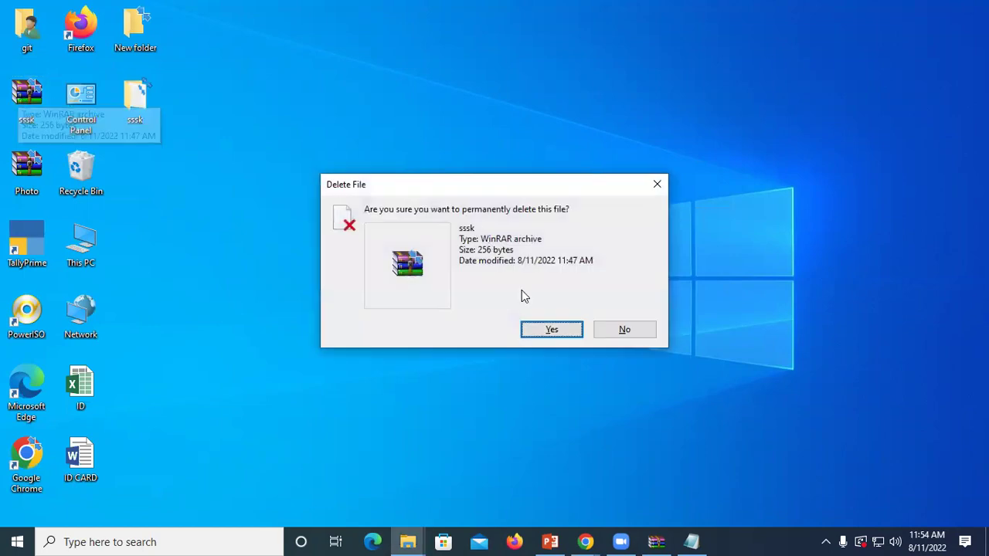
click(552, 330)
Step: Refresh the desktop repeatedly to confirm the sssk archive is gone
right_click(331, 199)
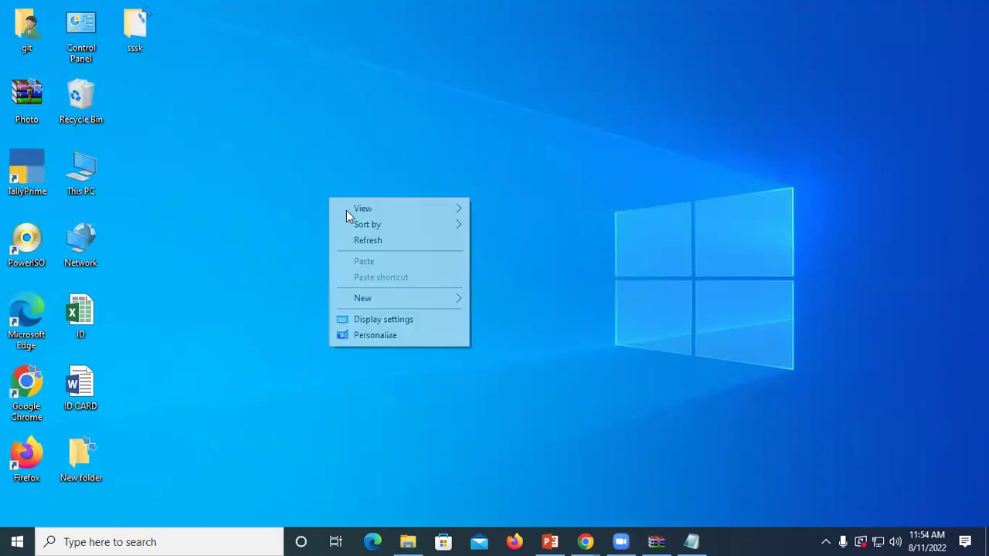
click(378, 239)
right_click(378, 239)
click(410, 281)
right_click(350, 179)
click(381, 230)
right_click(381, 229)
click(413, 271)
right_click(343, 189)
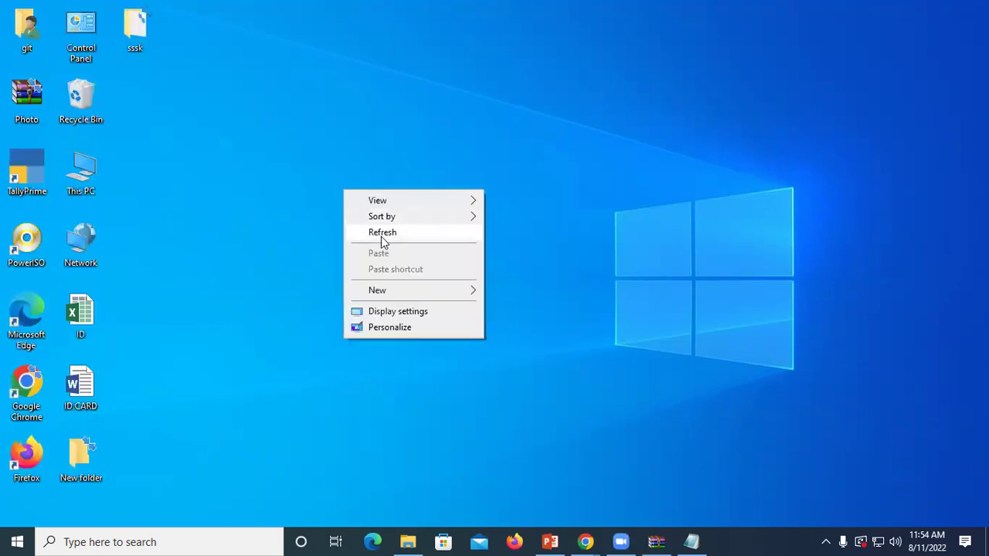
click(382, 240)
right_click(382, 238)
right_click(322, 167)
click(343, 210)
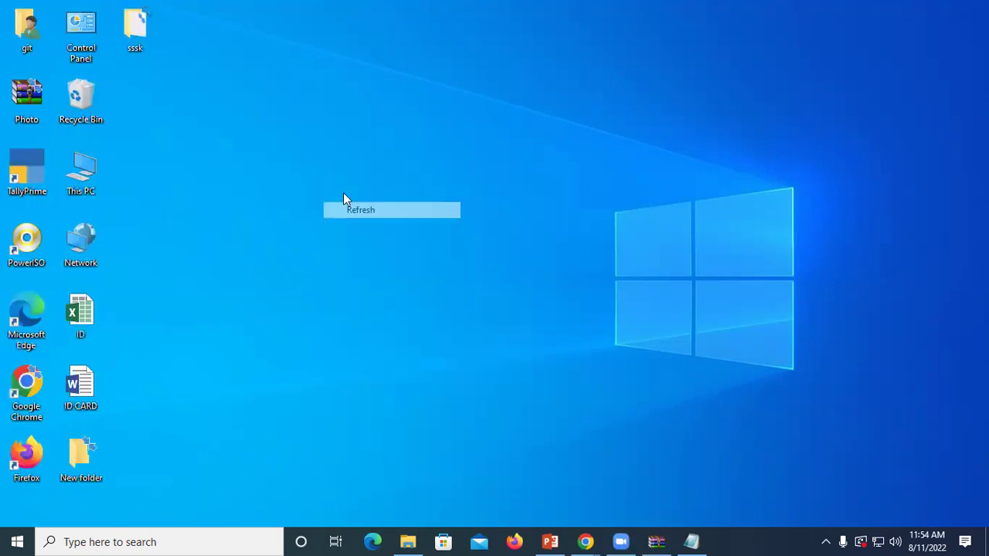
right_click(323, 131)
click(346, 175)
right_click(307, 86)
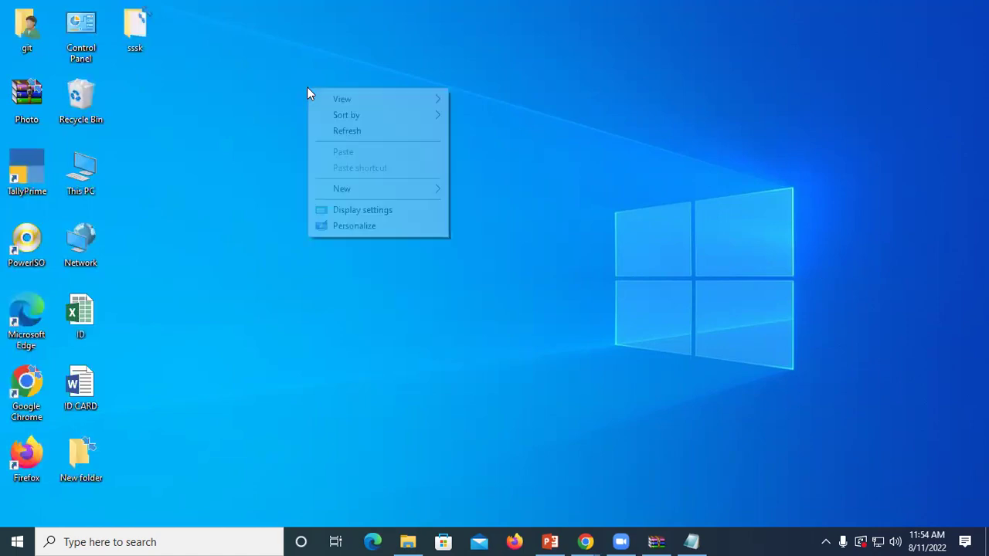
click(347, 132)
right_click(357, 146)
click(380, 190)
right_click(322, 125)
click(357, 174)
right_click(361, 168)
click(398, 214)
right_click(356, 158)
click(379, 200)
right_click(379, 194)
click(397, 237)
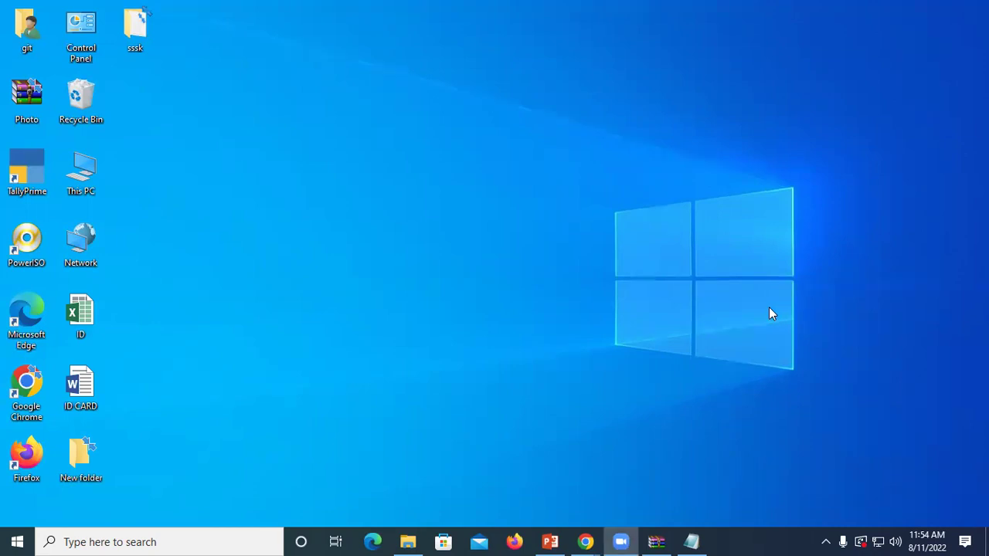
right_click(430, 215)
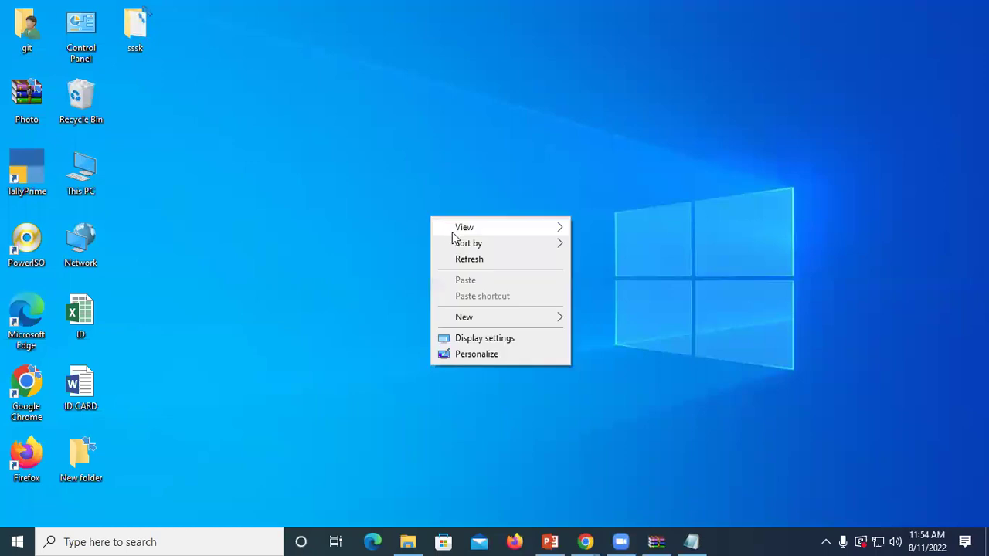
click(472, 263)
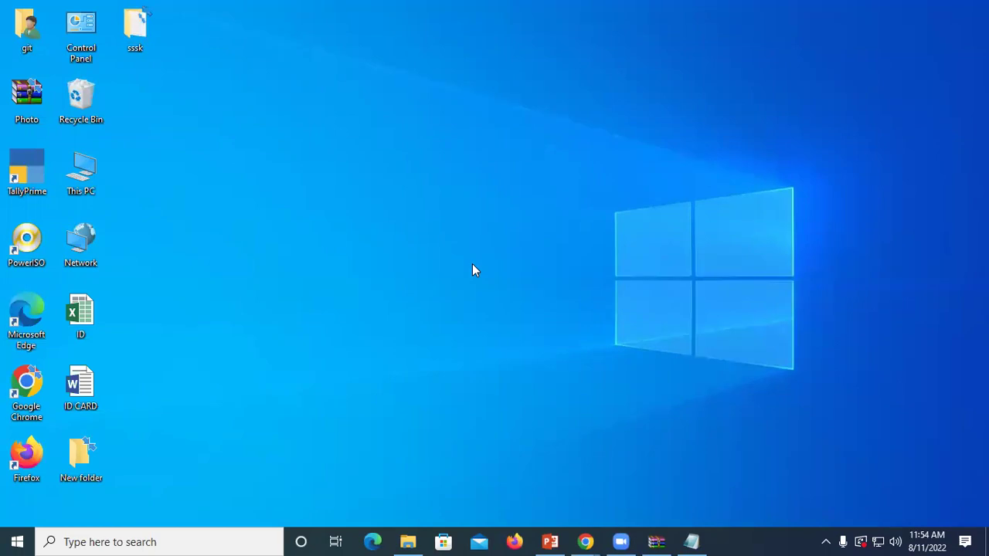
right_click(431, 97)
click(459, 139)
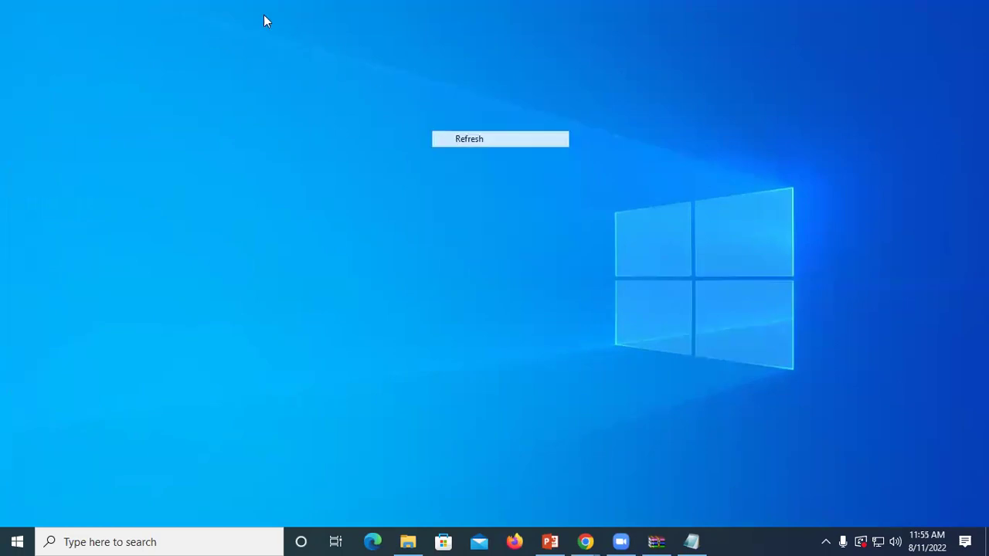
right_click(393, 116)
click(433, 157)
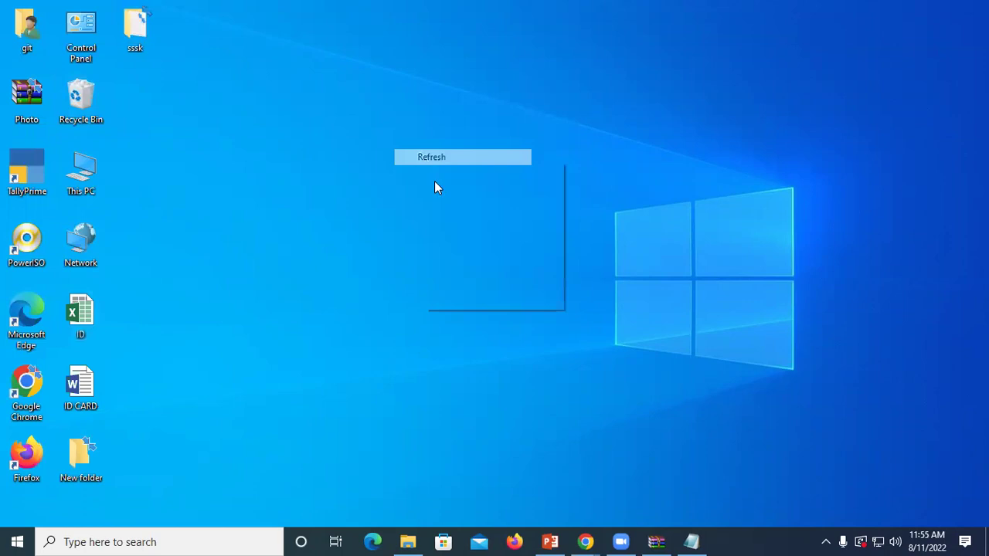
right_click(377, 87)
click(404, 130)
right_click(406, 132)
click(440, 175)
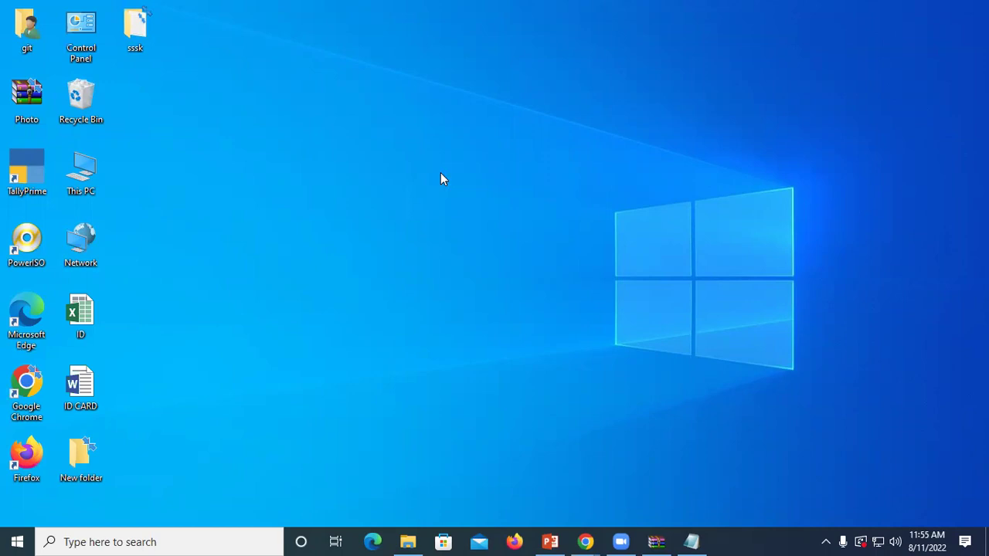
Step: Refresh the desktop and create a new folder named sk
right_click(440, 180)
click(473, 219)
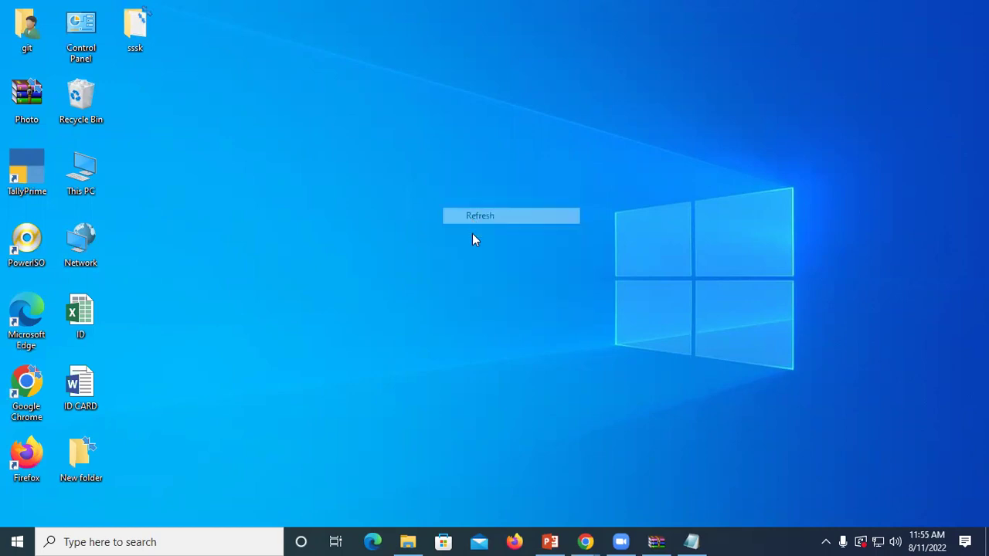
right_click(473, 223)
mouse_move(503, 323)
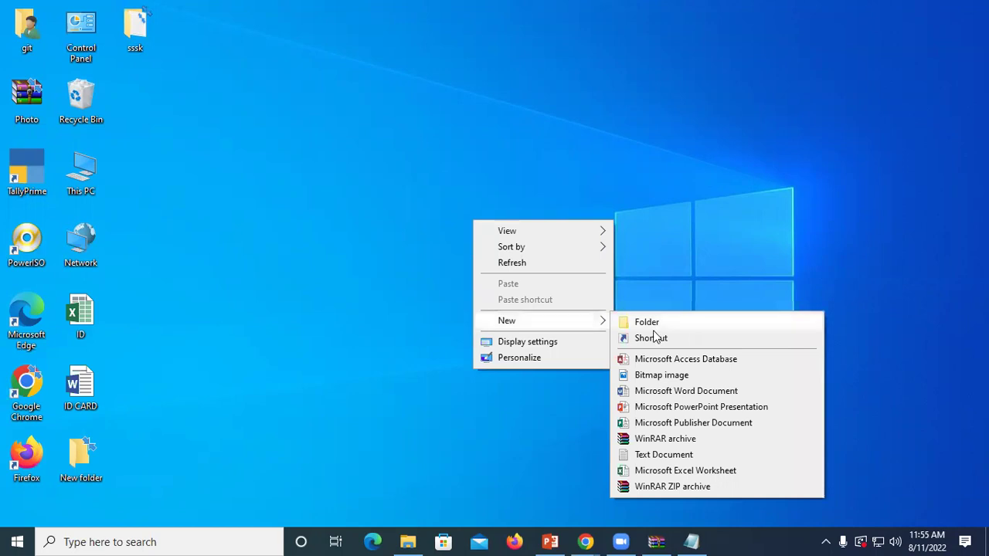
click(659, 323)
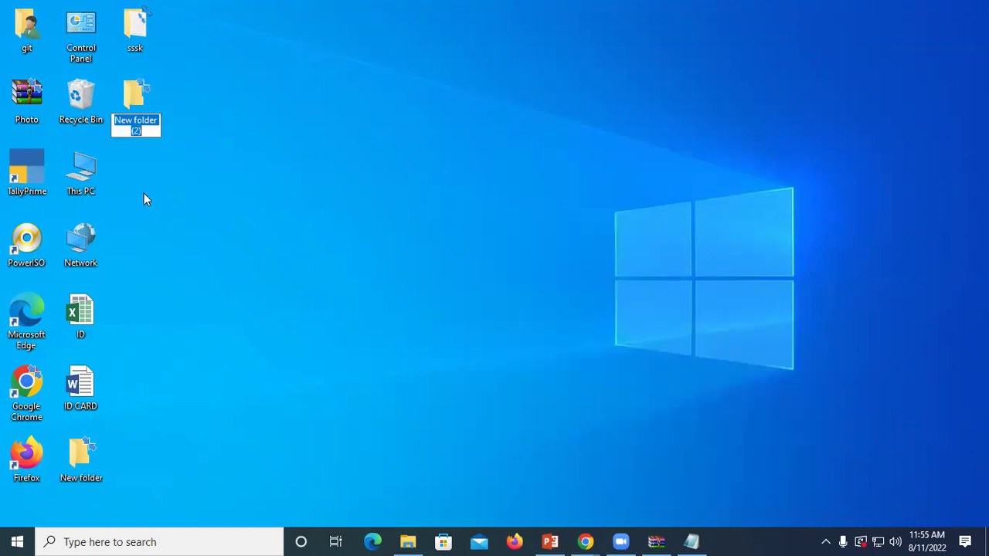
text(sk)
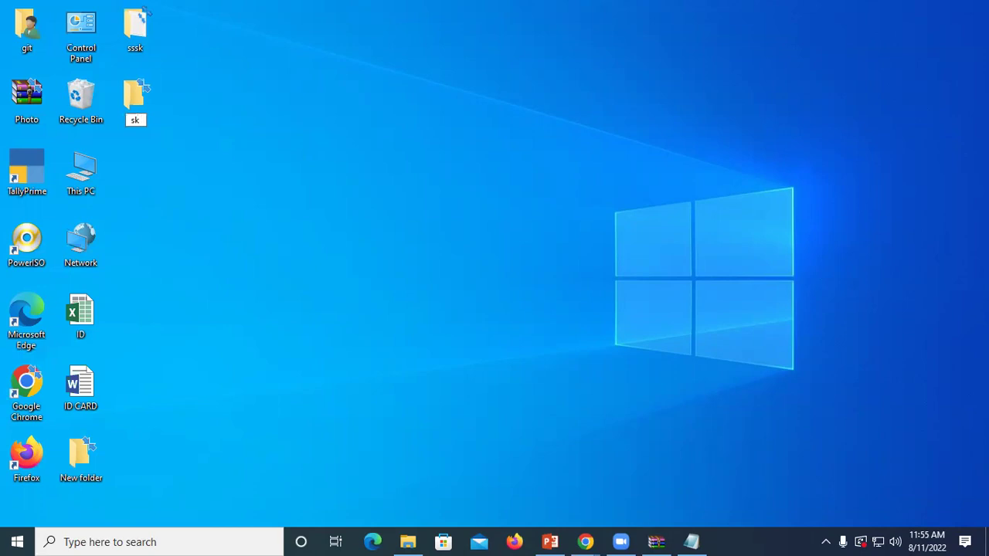
key(Return)
Step: Create a second folder, rename it sk, and merge it into the existing sk folder
right_click(294, 194)
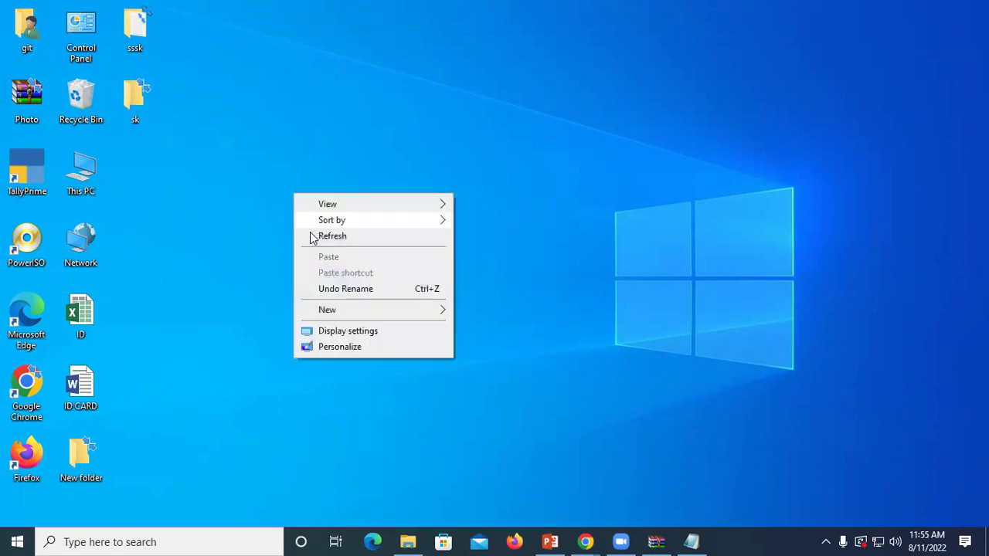
right_click(311, 234)
right_click(342, 270)
right_click(342, 221)
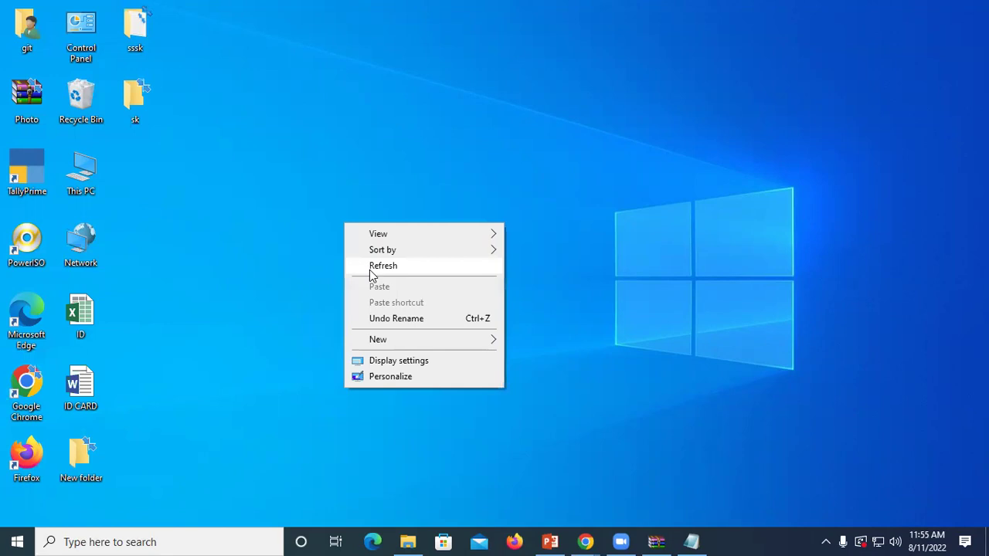
right_click(369, 271)
right_click(397, 285)
right_click(430, 324)
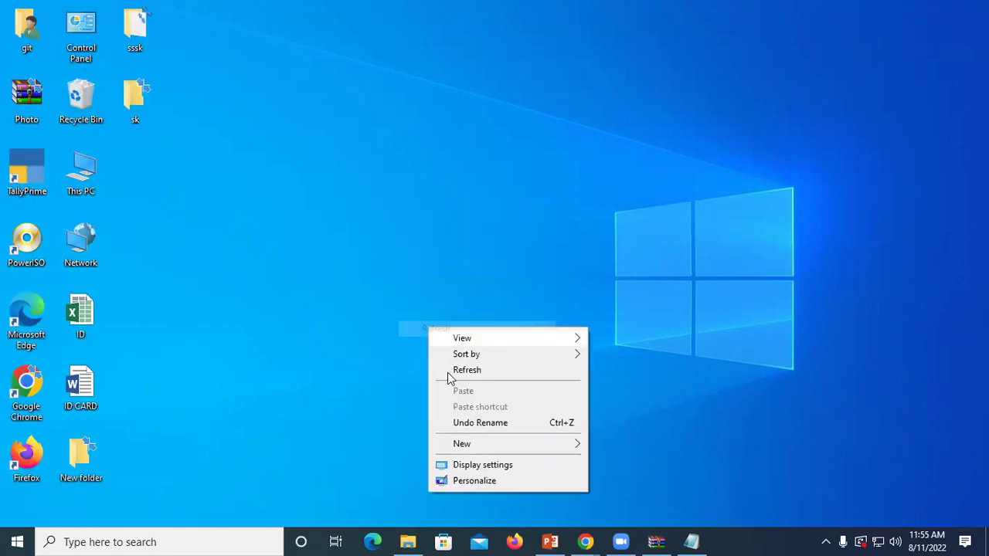
right_click(353, 206)
mouse_move(494, 317)
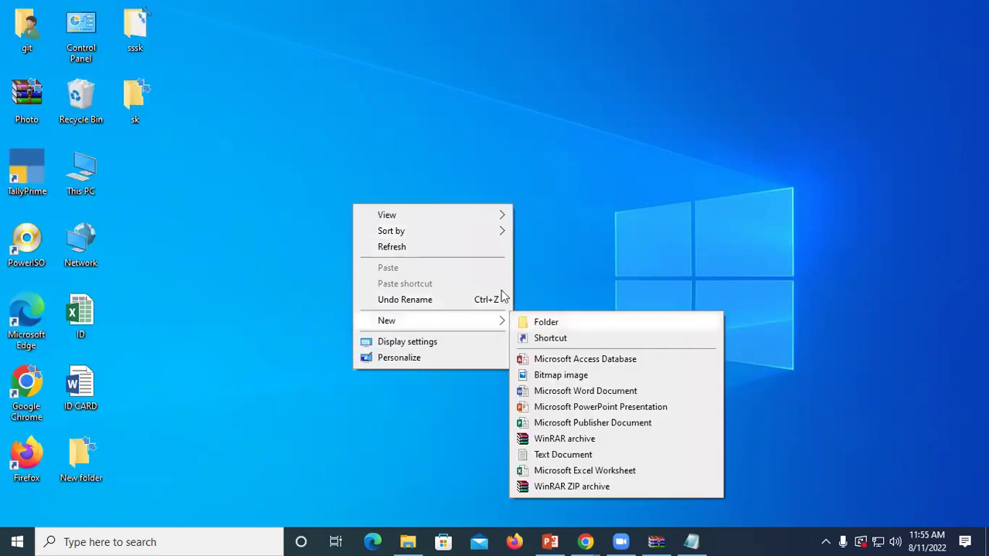
click(541, 320)
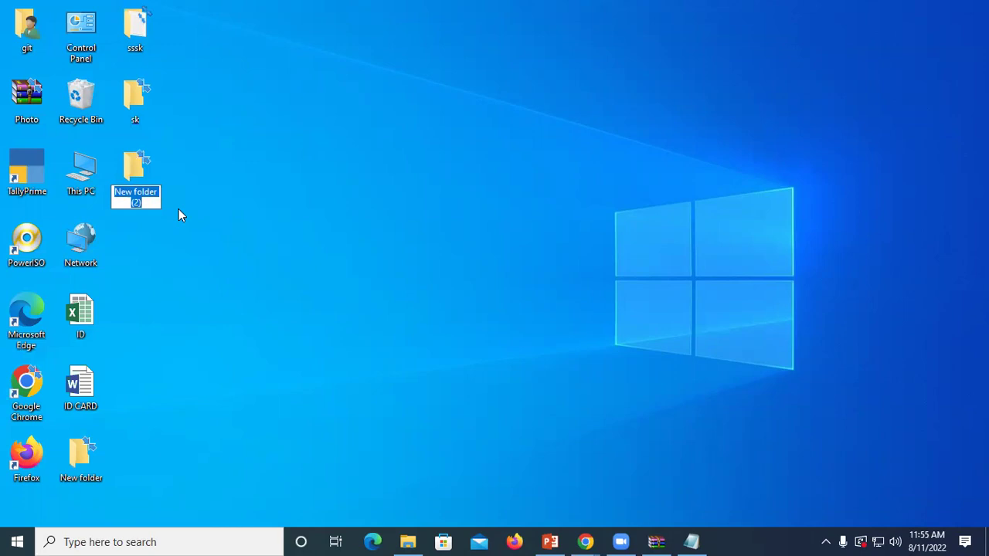
key(BackSpace)
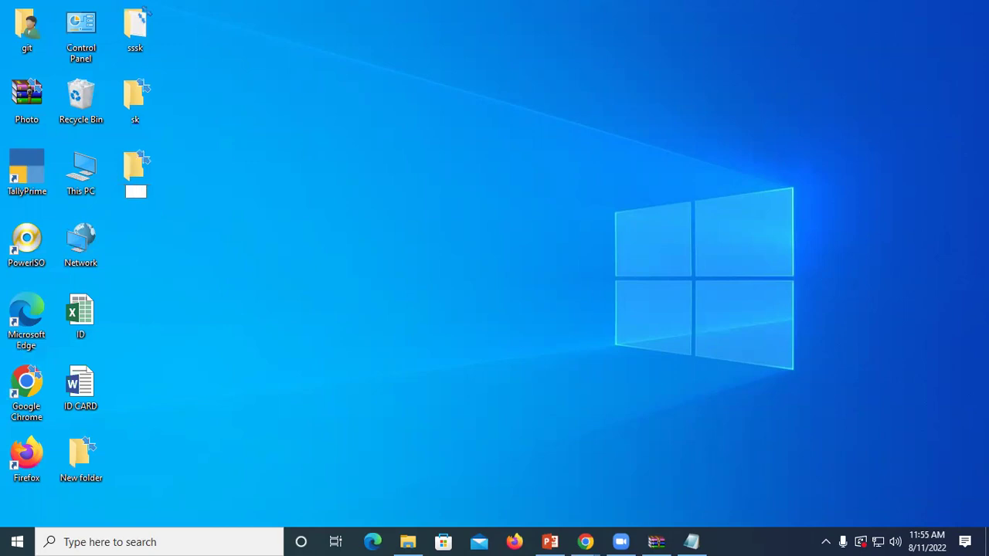
text(sk)
click(179, 208)
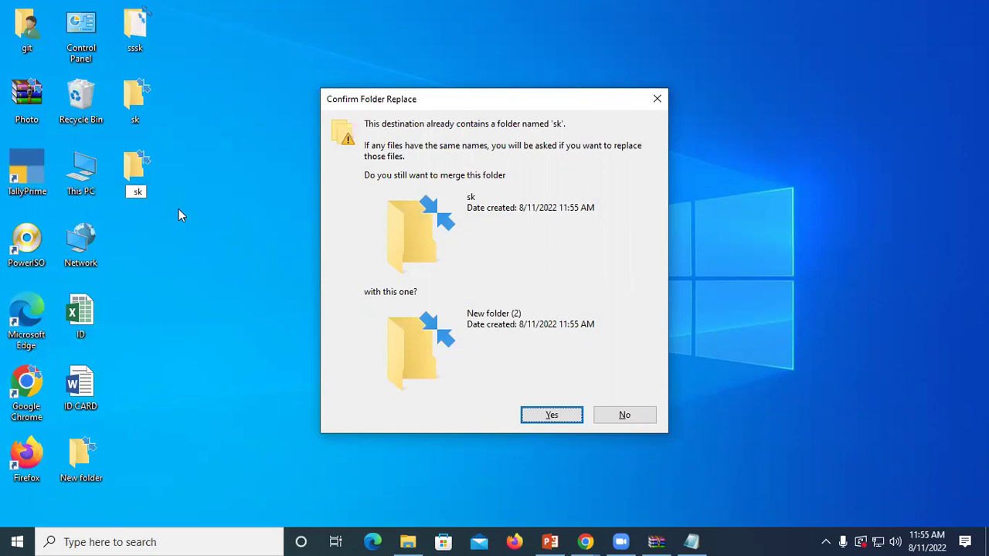
click(532, 415)
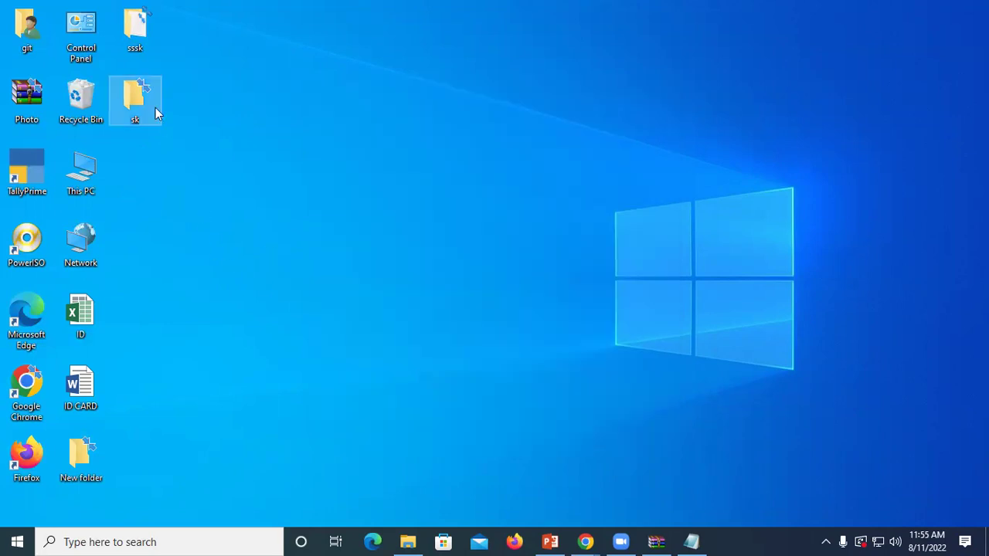
Step: Refresh the desktop several times
right_click(259, 113)
click(311, 155)
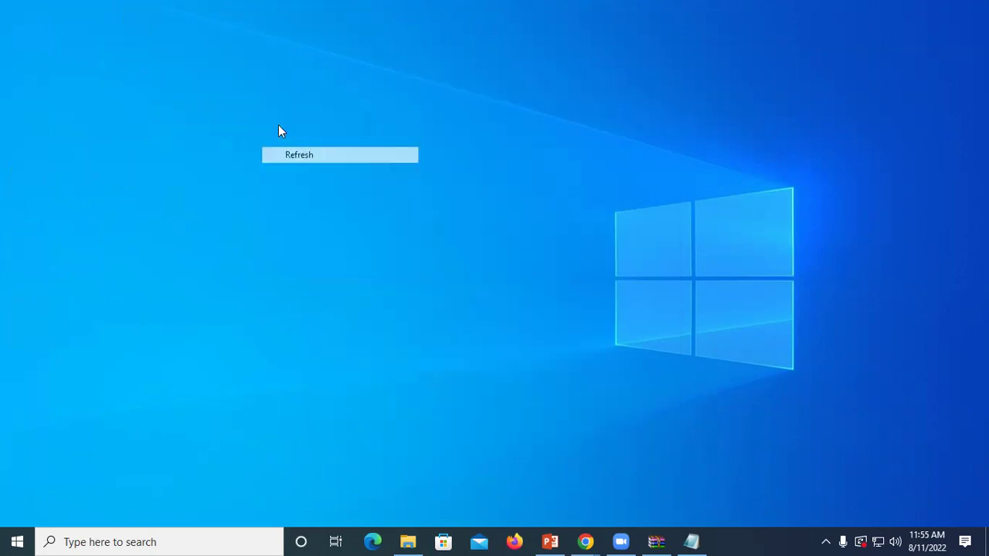
right_click(278, 124)
click(332, 171)
right_click(333, 176)
click(382, 218)
right_click(382, 224)
click(420, 267)
right_click(280, 131)
click(334, 171)
Step: Create a new desktop folder and type sk1 as its name
right_click(329, 171)
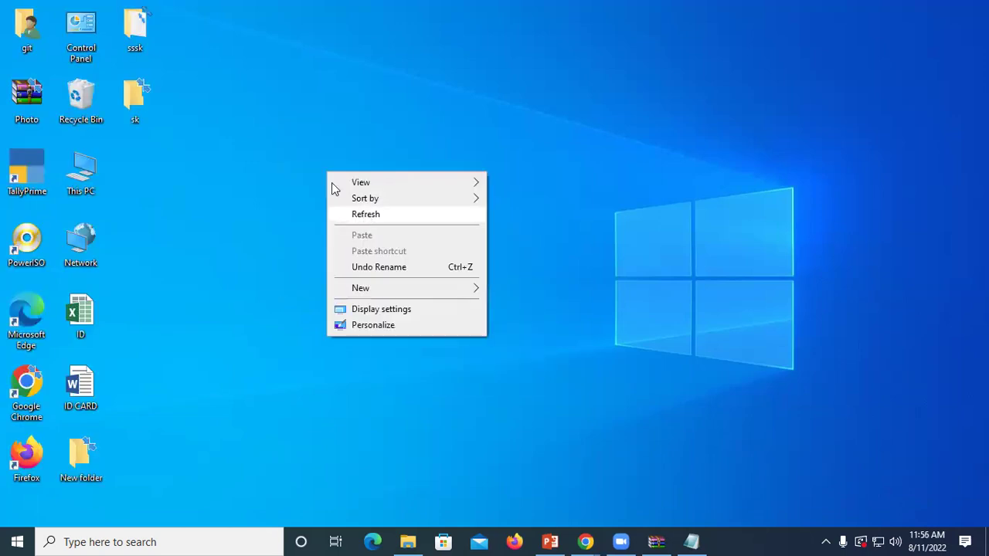
mouse_move(459, 283)
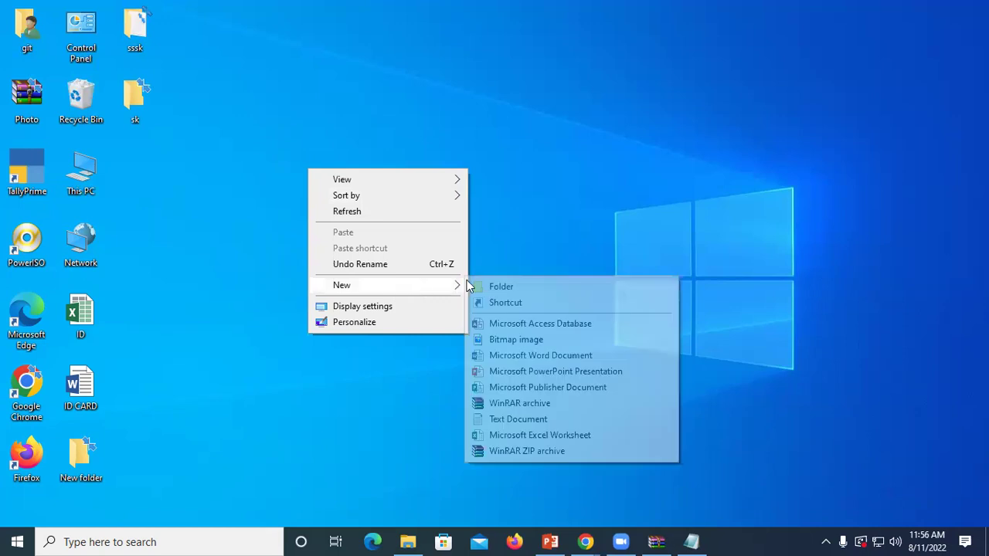
click(501, 286)
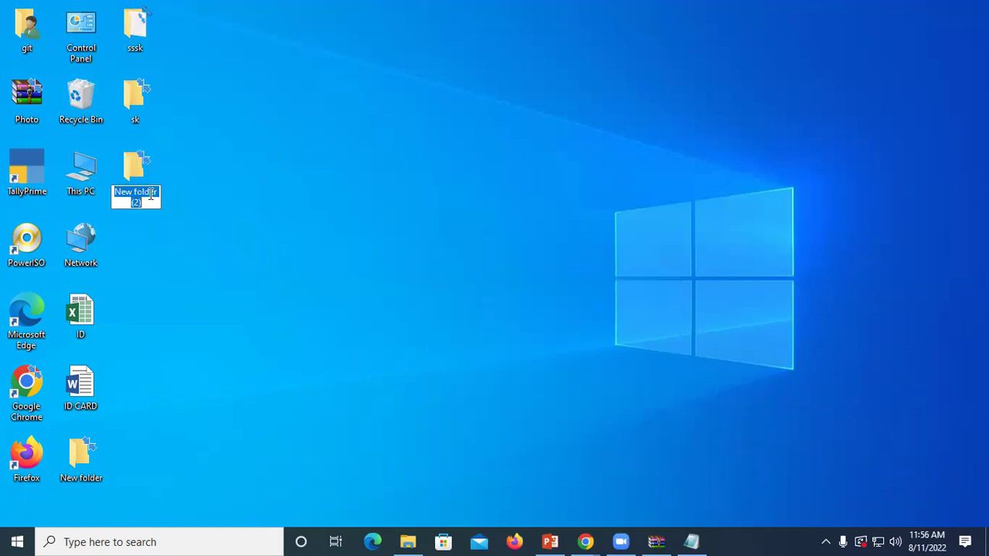
text(sk)
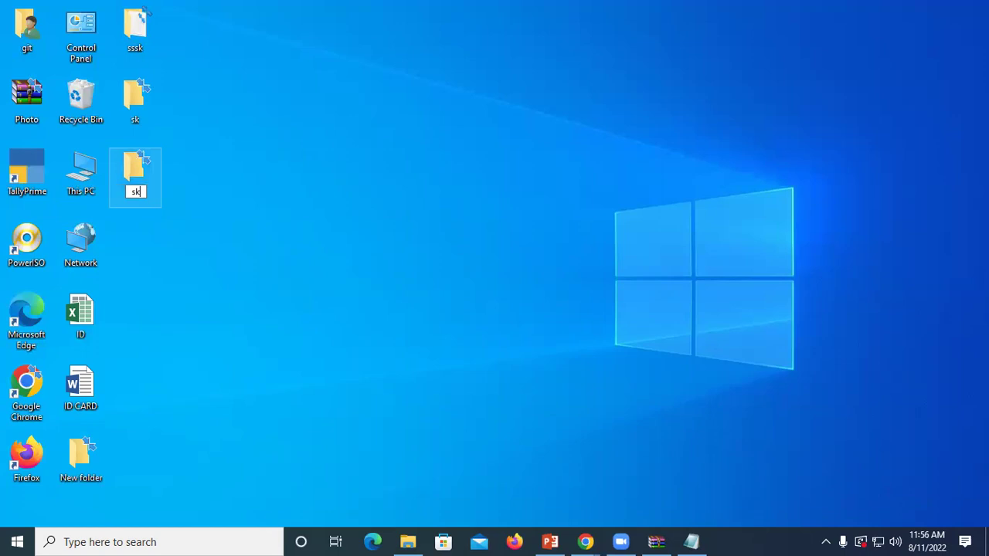
text(1)
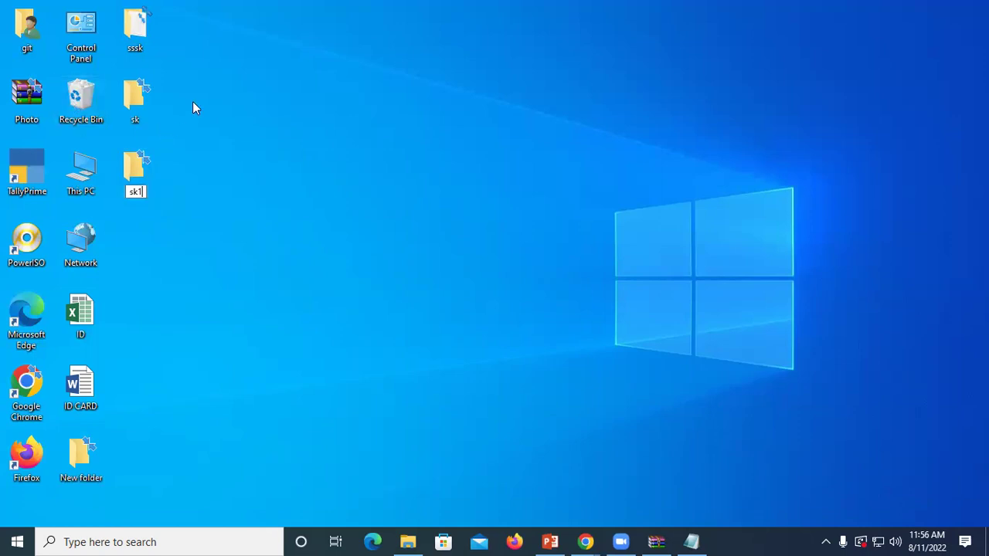
right_click(213, 92)
right_click(252, 129)
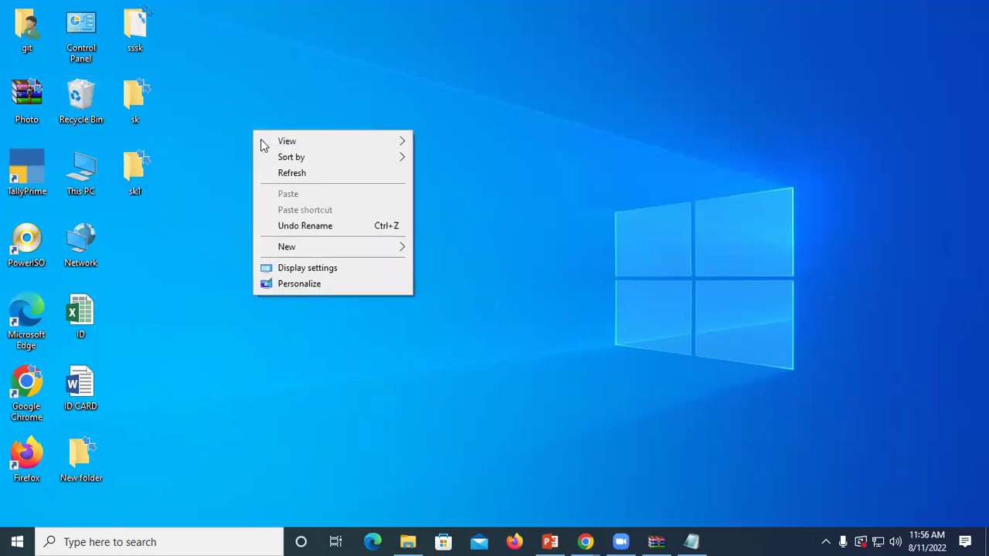
click(300, 173)
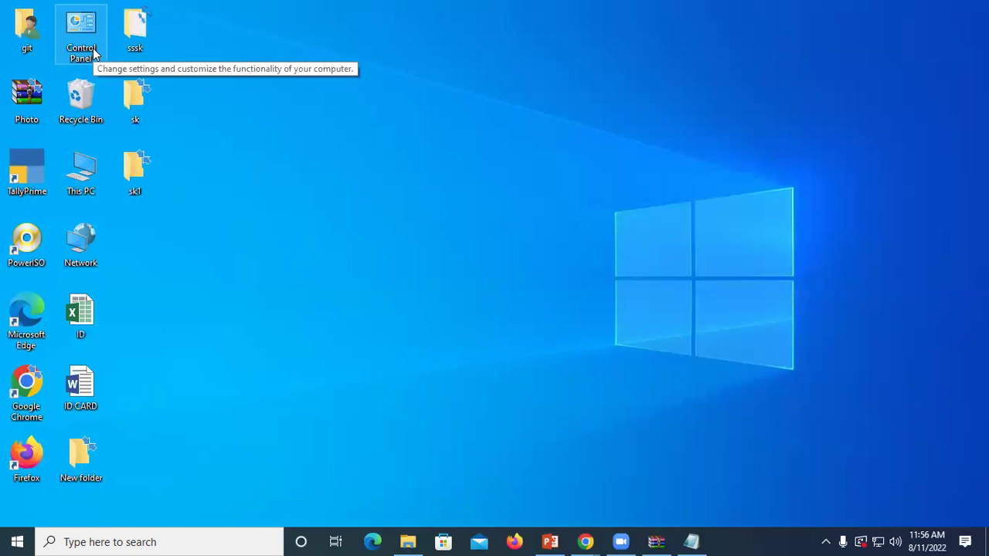
right_click(378, 143)
click(435, 188)
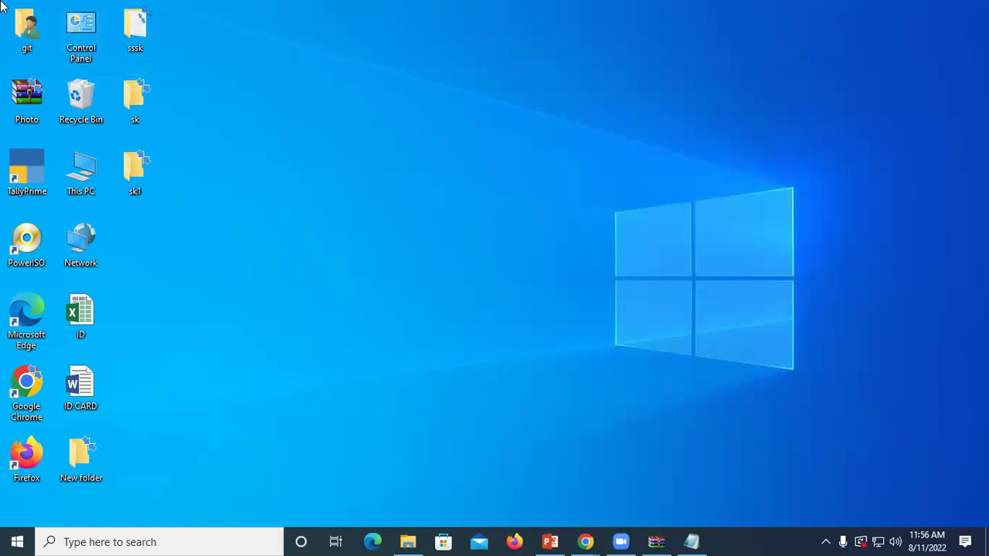
right_click(644, 171)
right_click(447, 99)
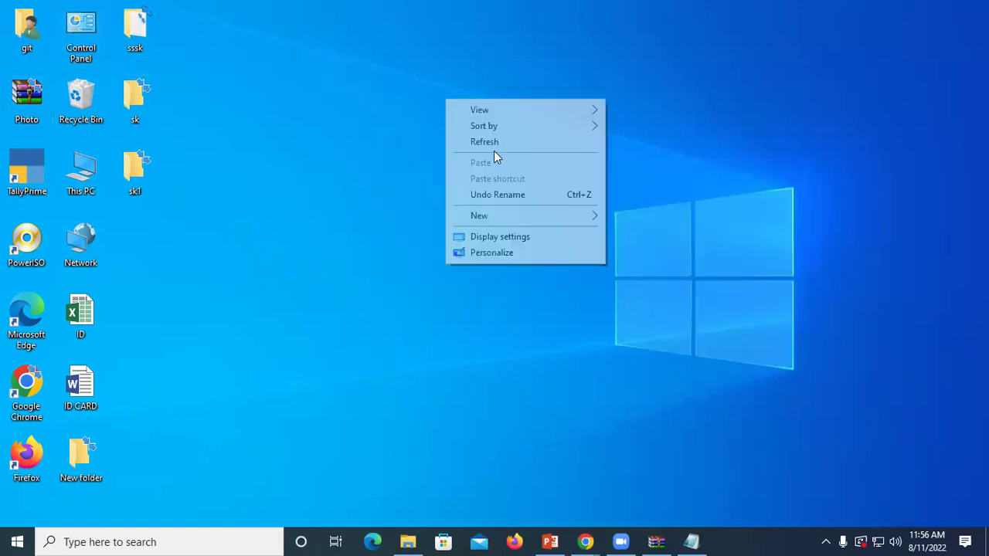
click(497, 142)
right_click(496, 130)
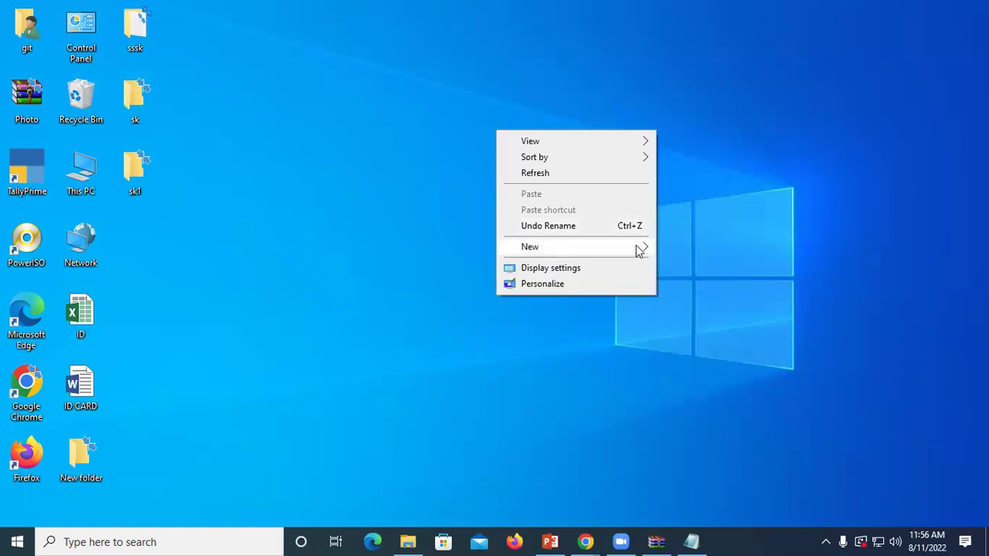
mouse_move(640, 247)
click(734, 263)
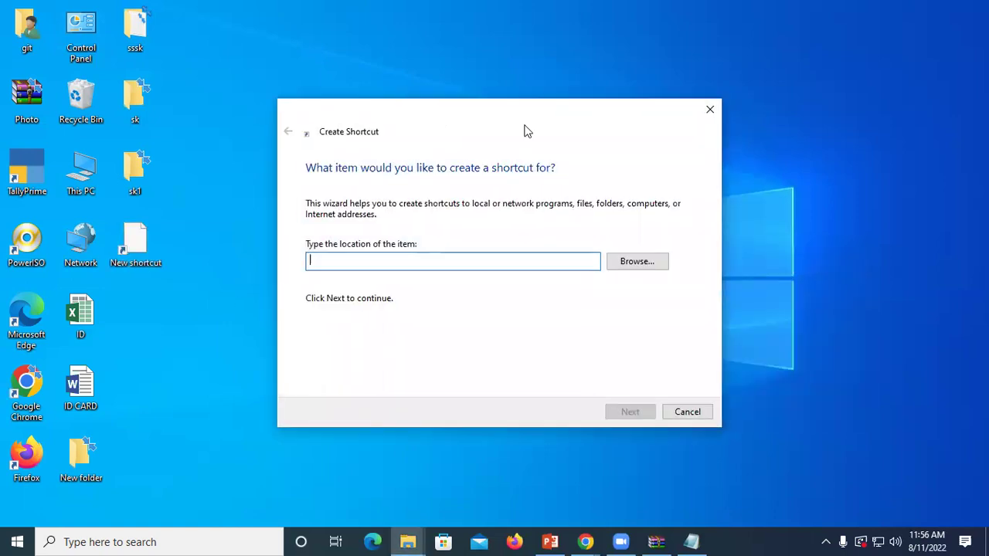
text(sk)
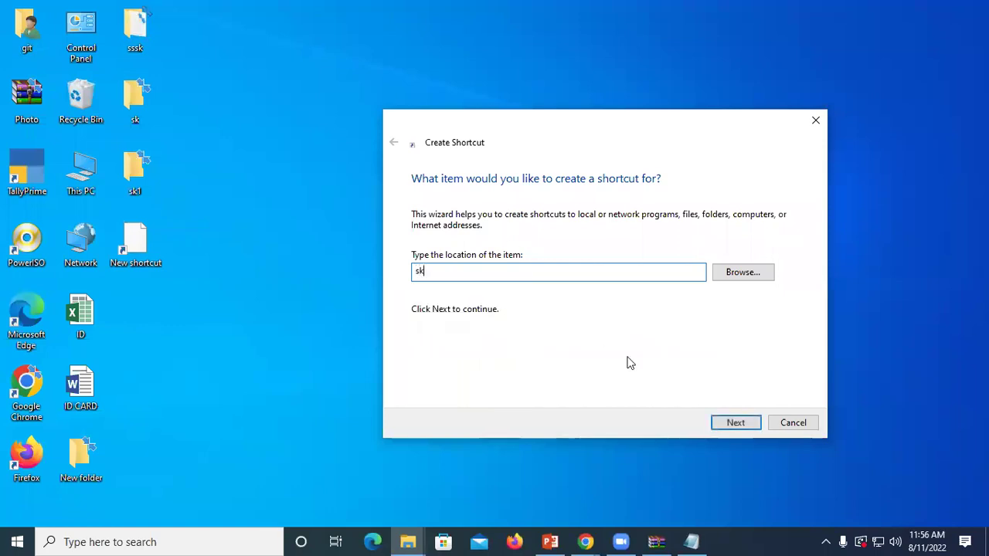
click(734, 424)
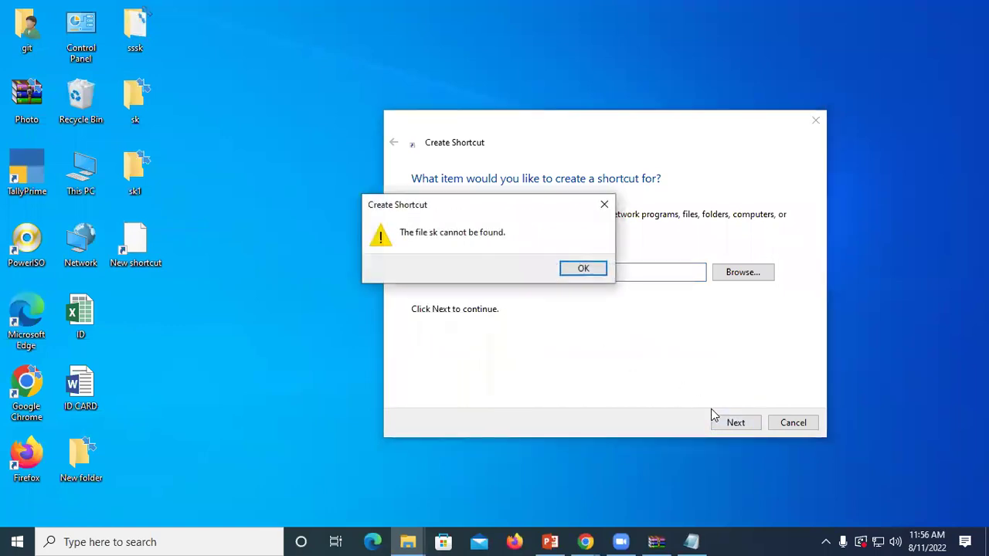
click(583, 268)
click(804, 124)
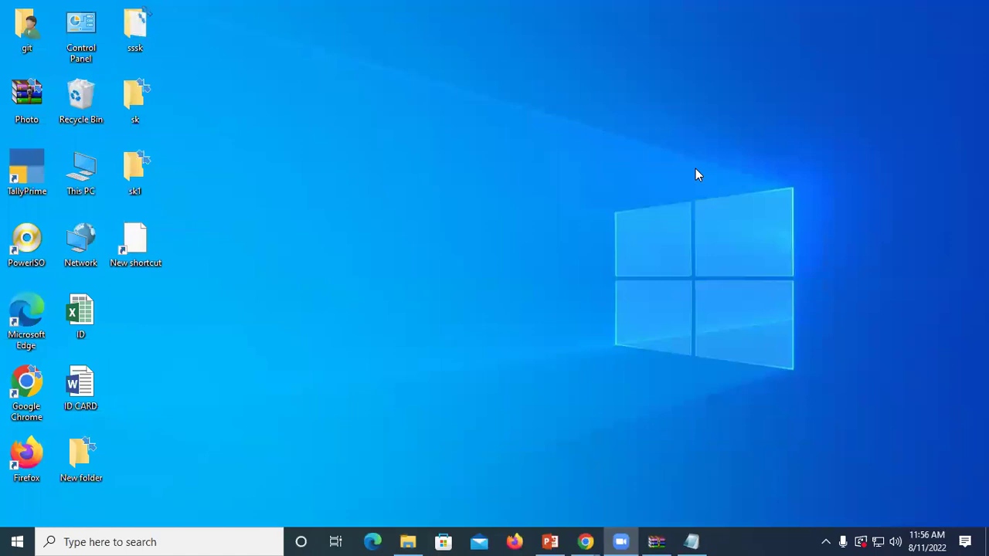
Step: Refresh the desktop several times
right_click(281, 160)
click(324, 205)
right_click(324, 205)
click(383, 246)
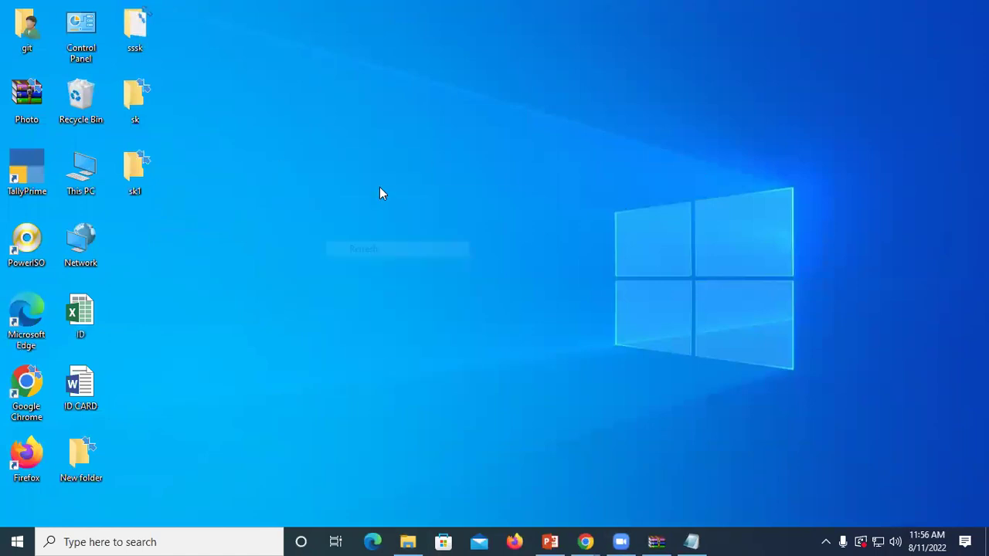
right_click(380, 188)
click(414, 234)
right_click(414, 234)
click(444, 280)
Step: Create a new folder named sk with a left-to-right mark inserted into the name
right_click(306, 156)
click(363, 274)
click(527, 277)
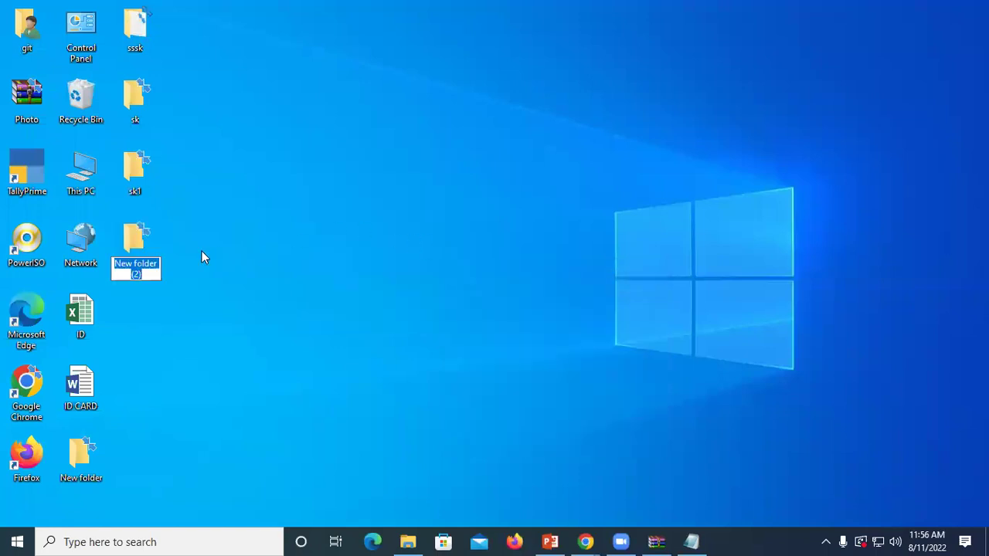
text(sk)
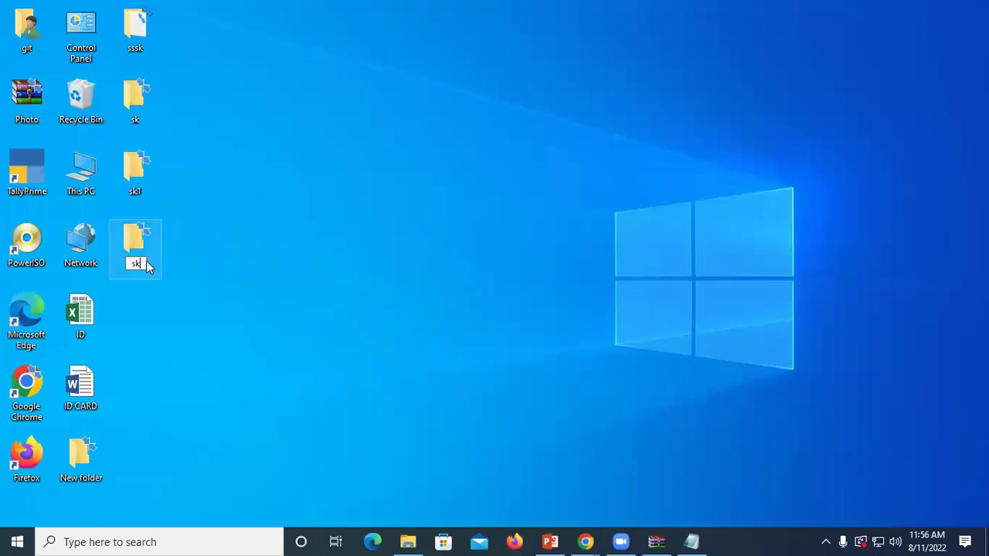
drag(144, 264, 119, 267)
right_click(136, 263)
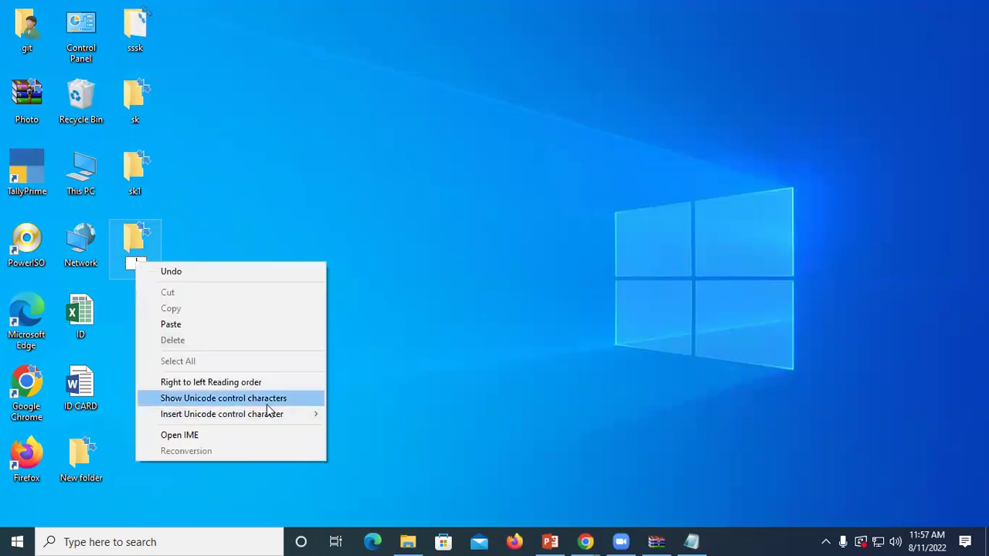
mouse_move(285, 414)
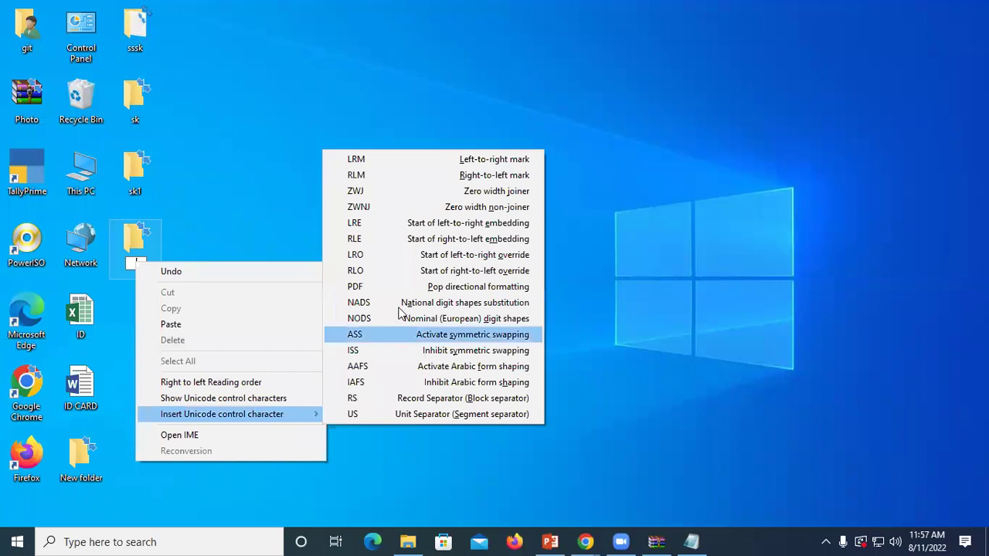
click(382, 159)
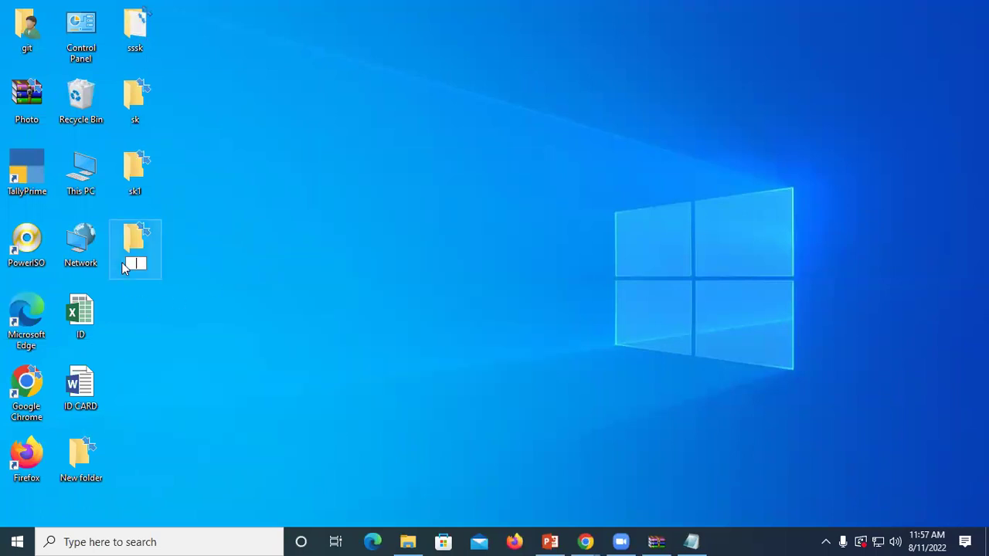
text(sk)
right_click(381, 193)
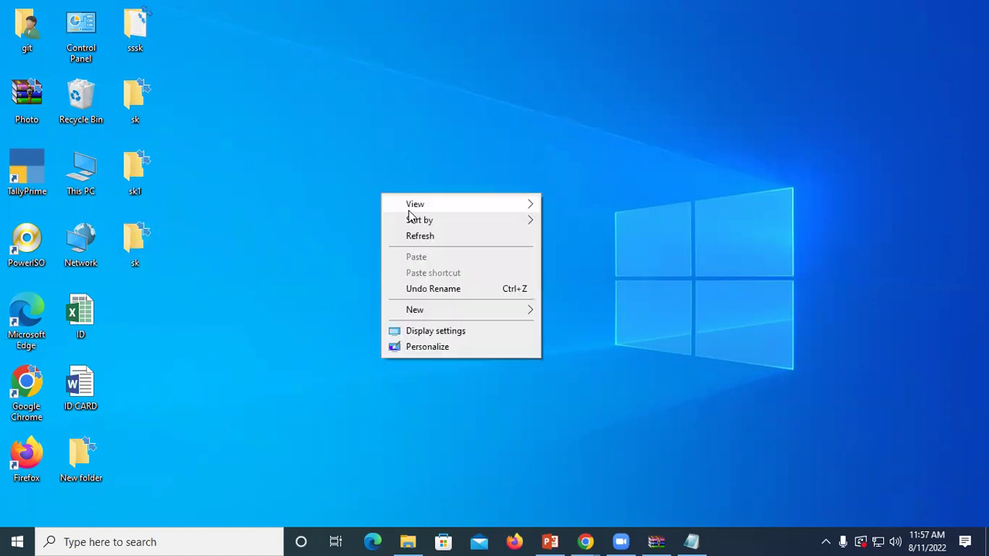
Step: Refresh the desktop several times
click(425, 236)
right_click(426, 228)
click(444, 271)
right_click(295, 149)
click(326, 191)
right_click(330, 189)
click(380, 231)
right_click(380, 229)
right_click(358, 171)
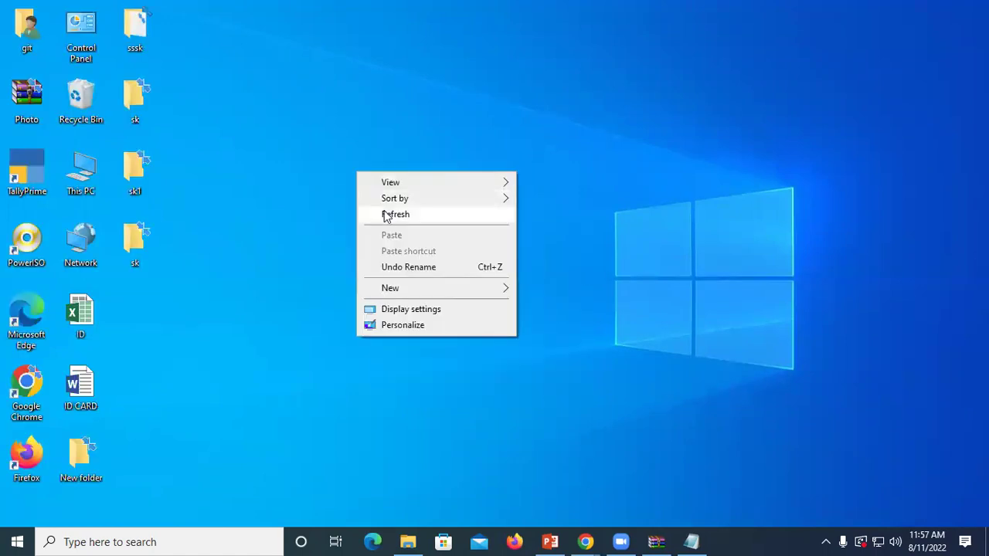
click(386, 216)
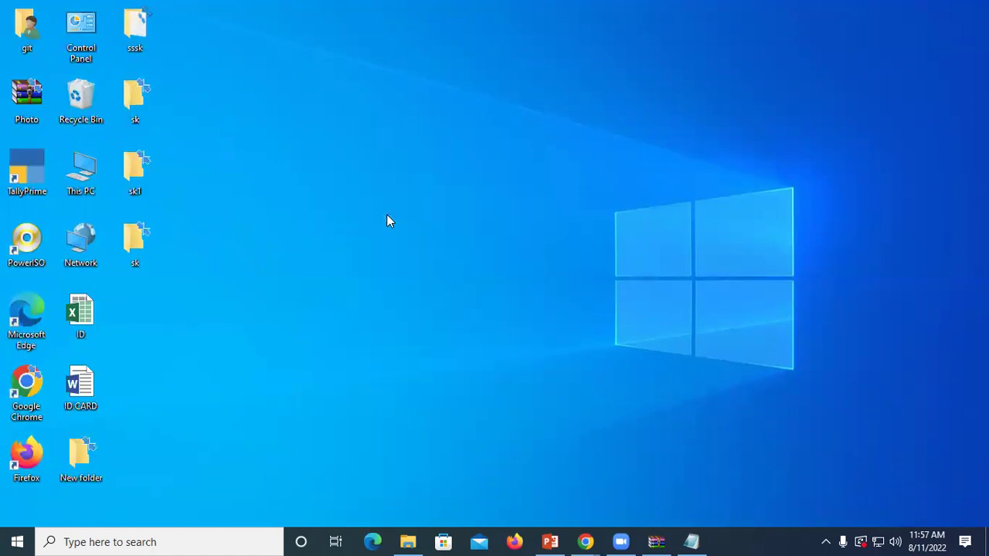
Step: Marquee-select the sssk, sk, sk1 and second sk folders and delete them
drag(155, 295, 142, 191)
drag(134, 31, 131, 23)
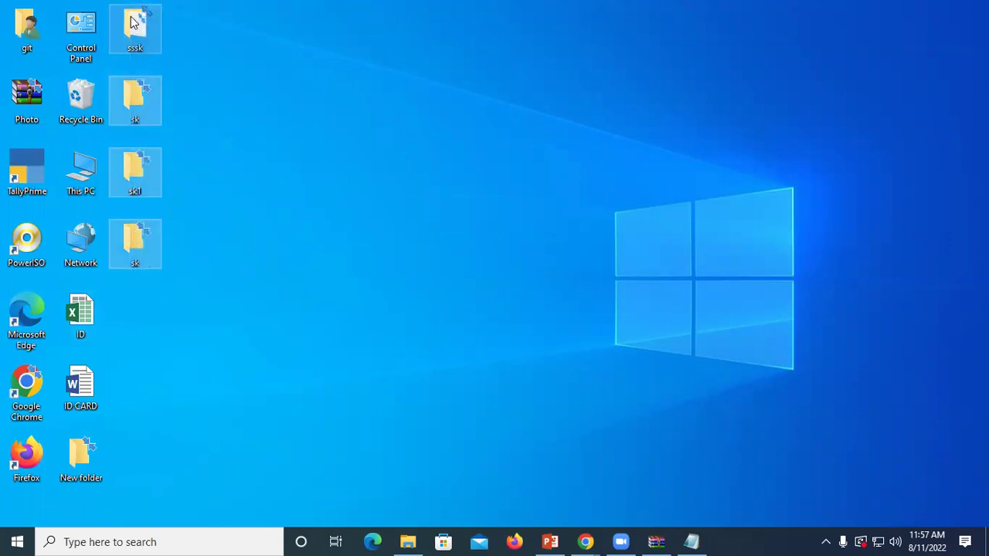
key(Delete)
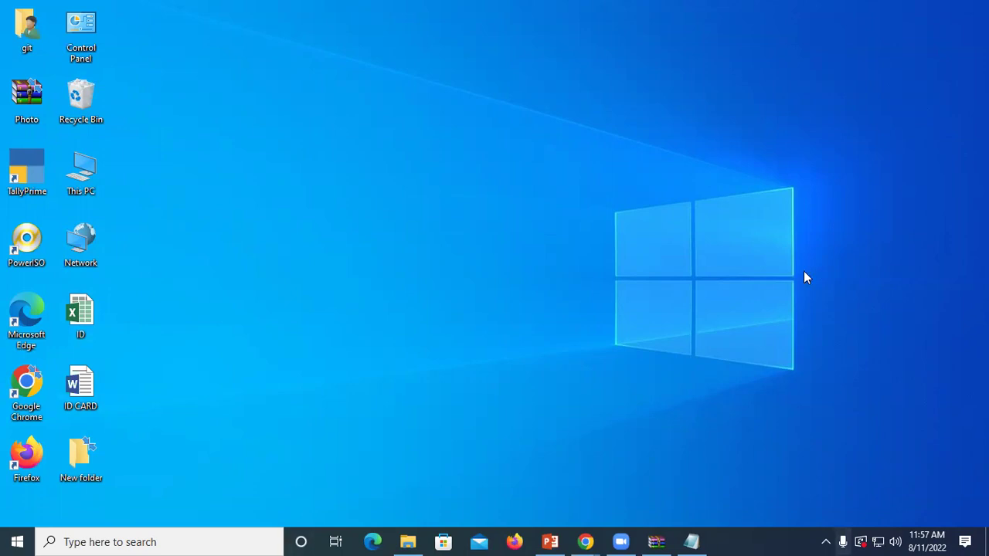
Step: Refresh the desktop several times
right_click(373, 132)
click(418, 177)
right_click(357, 74)
click(397, 116)
right_click(324, 69)
click(351, 112)
right_click(340, 97)
click(388, 143)
right_click(388, 145)
click(429, 190)
Step: Create a new folder and try to leave its name empty, producing New folder (2)
right_click(422, 54)
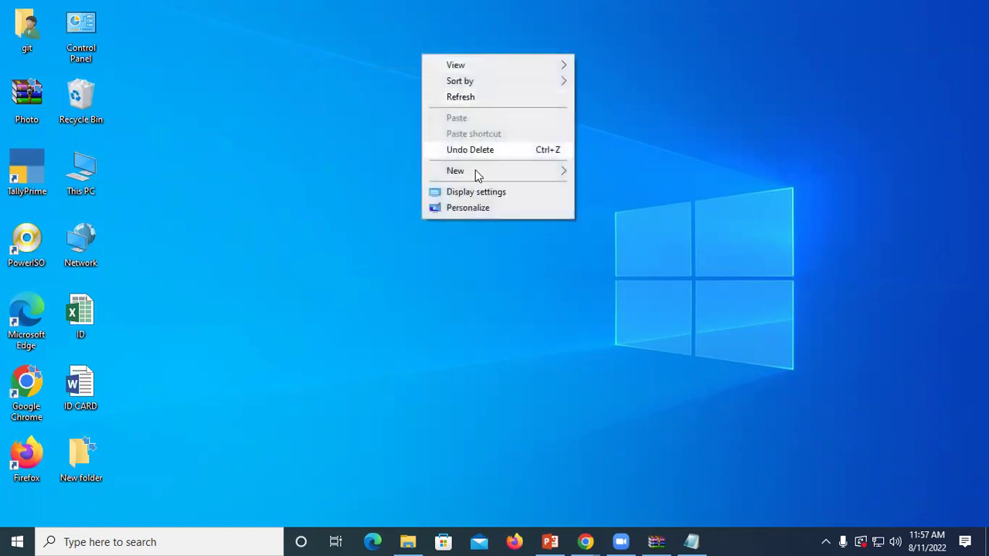
mouse_move(494, 175)
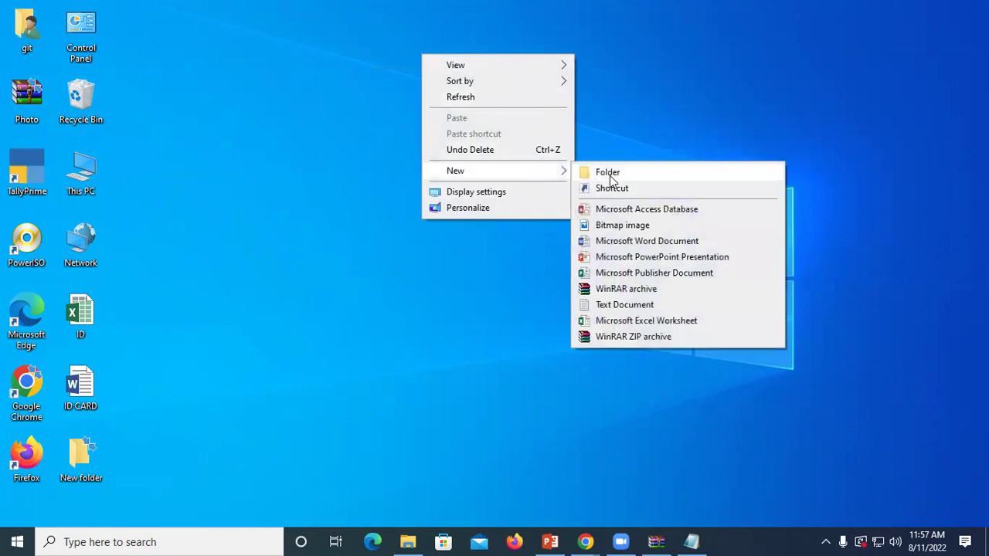
click(576, 170)
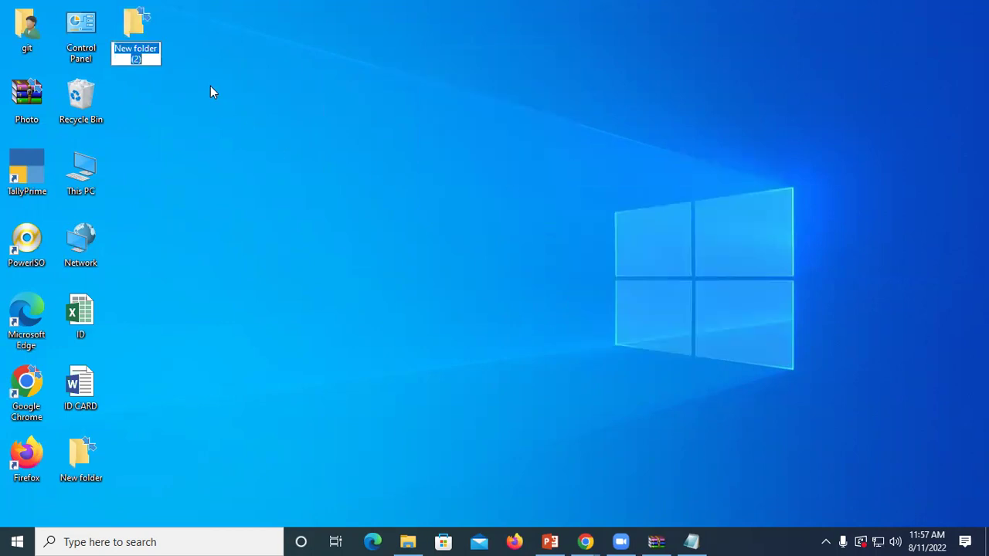
key(BackSpace)
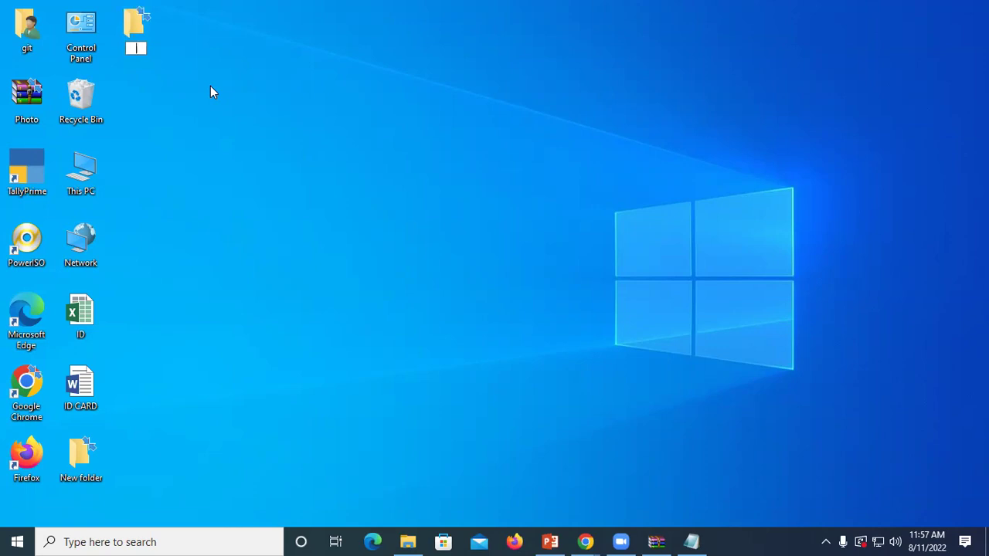
key(Escape)
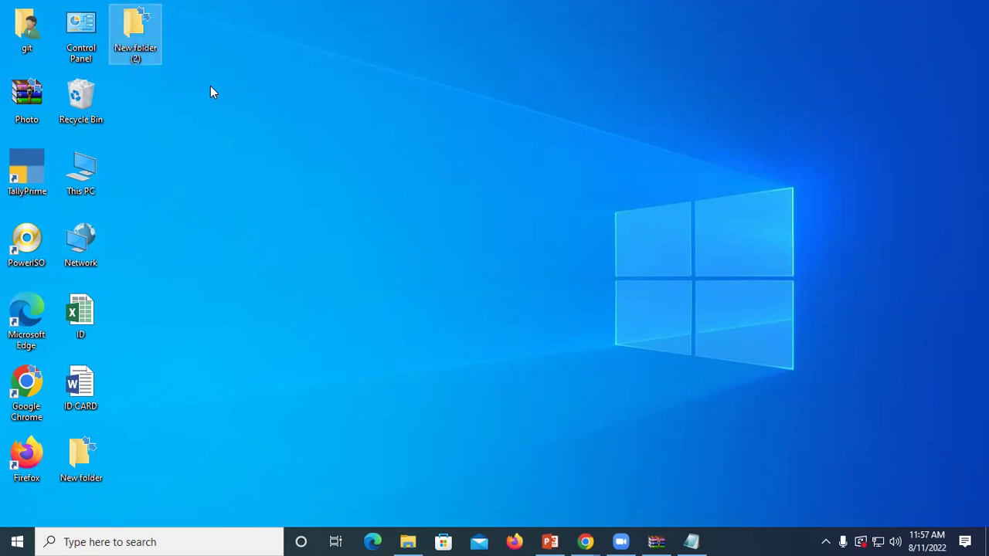
Step: Create another folder named with only a left-to-right mark so it looks blank
right_click(286, 54)
right_click(332, 98)
click(375, 143)
right_click(234, 101)
mouse_move(283, 221)
click(421, 219)
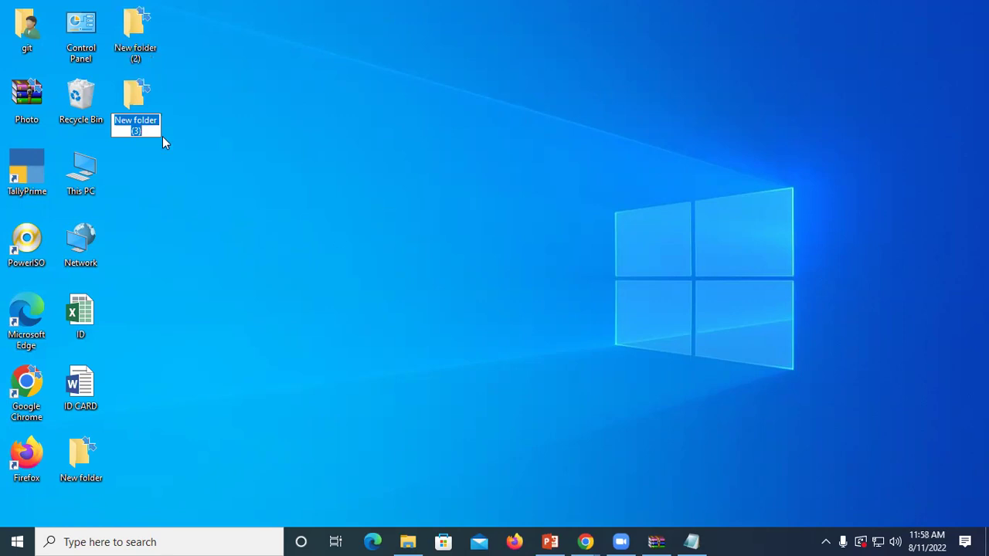
key(BackSpace)
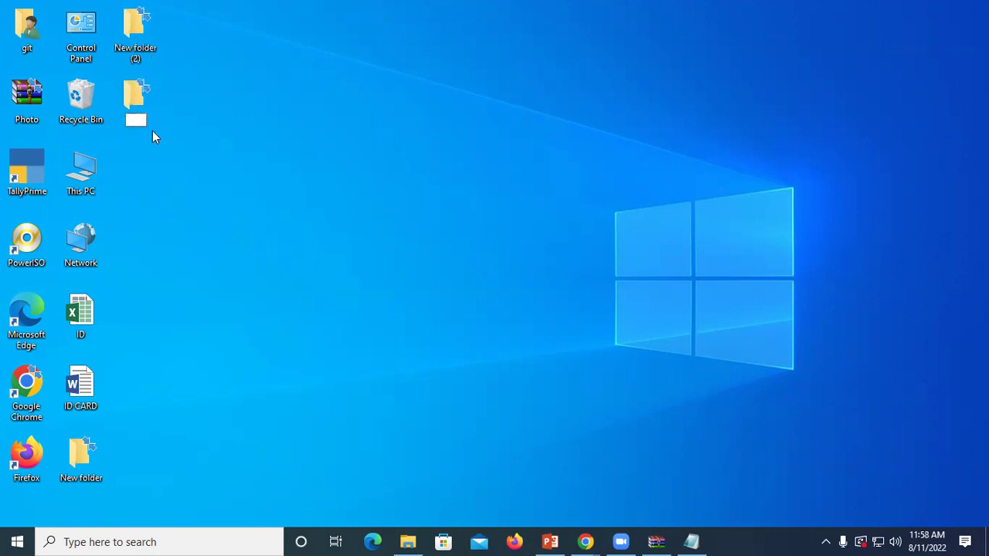
right_click(138, 121)
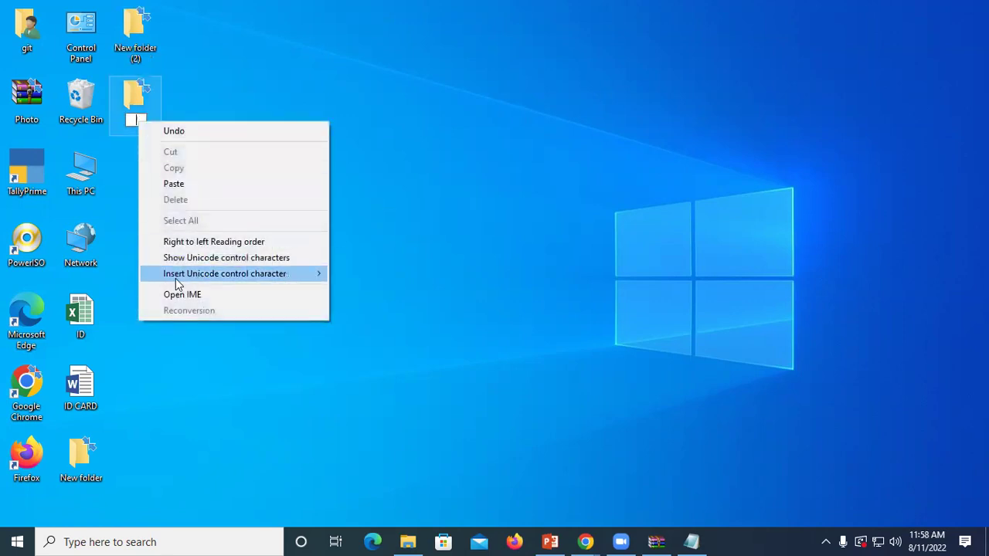
mouse_move(175, 278)
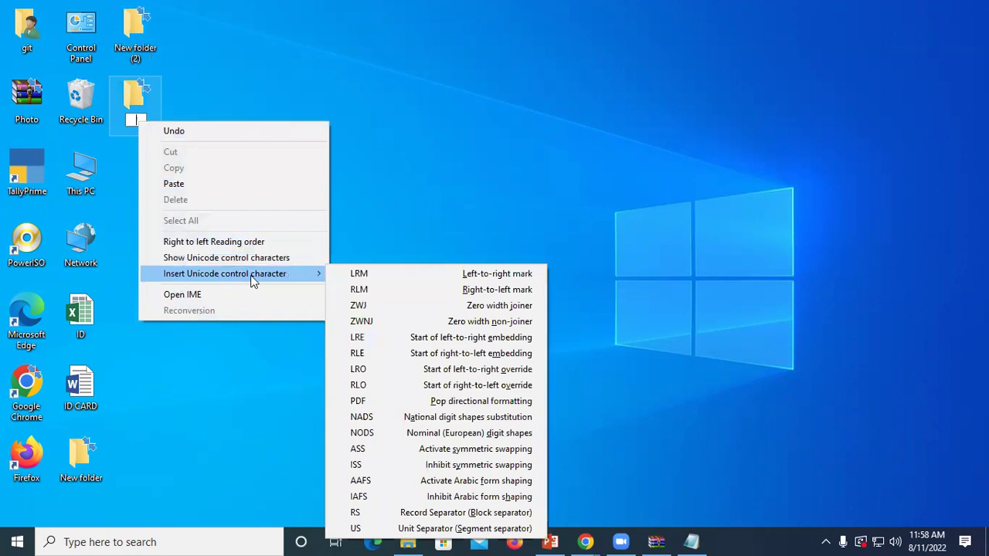
click(389, 275)
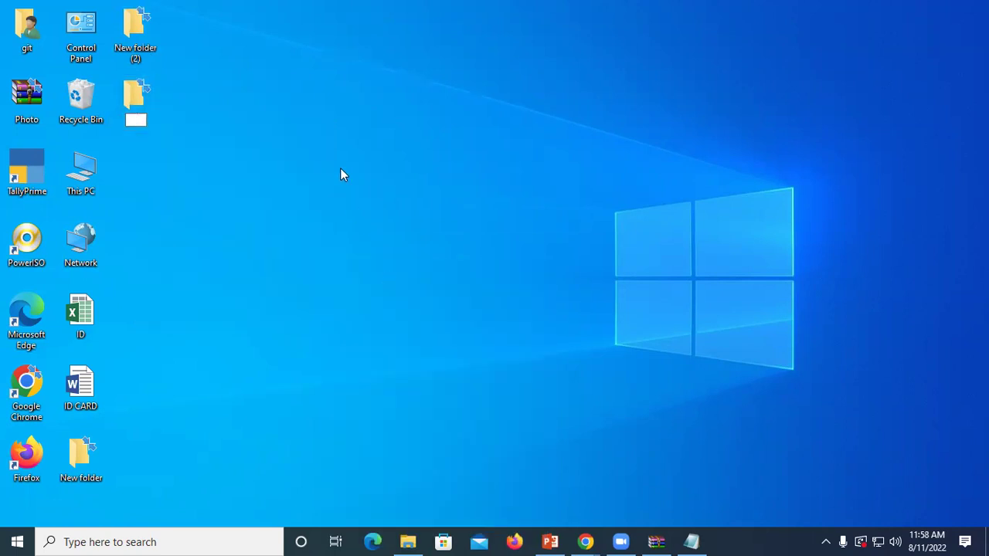
key(Return)
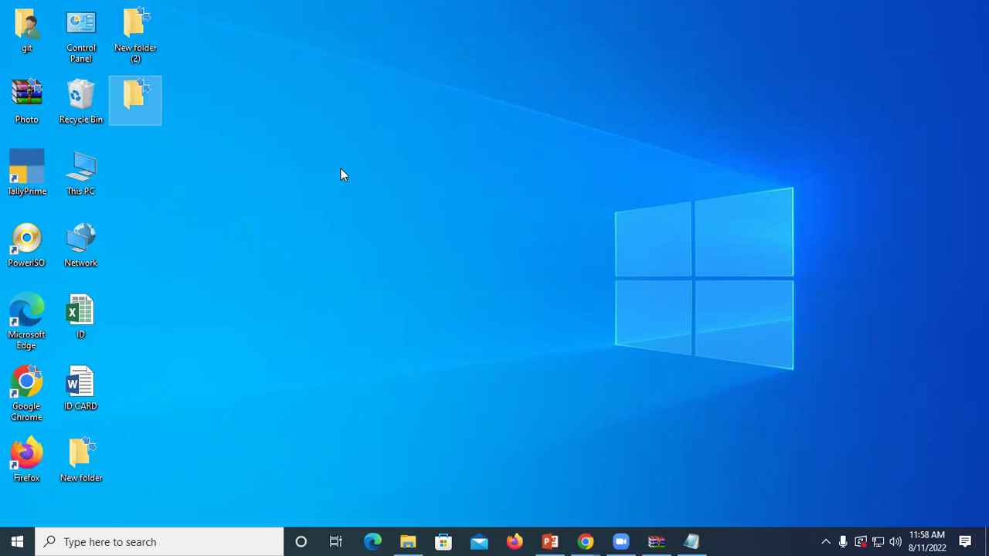
right_click(427, 111)
right_click(494, 154)
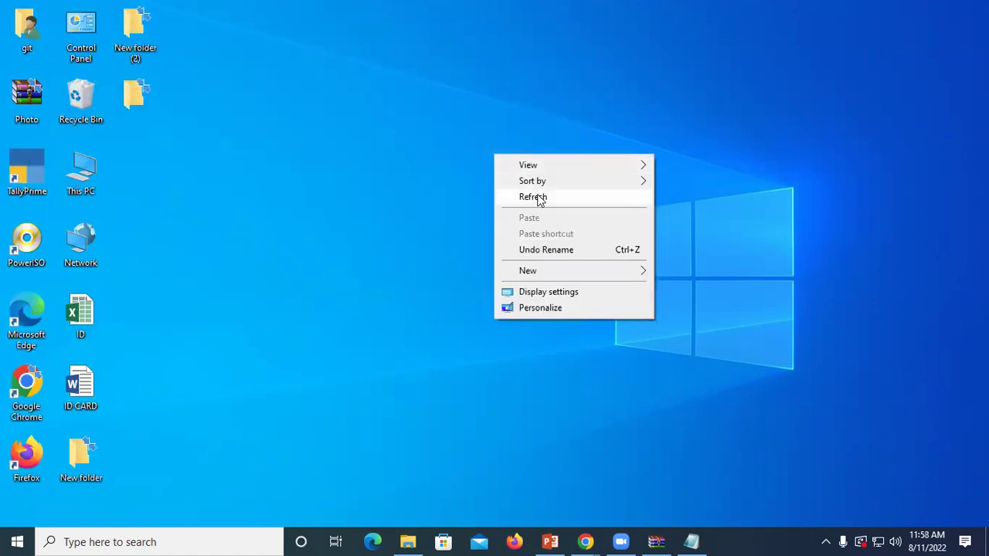
right_click(466, 108)
click(492, 154)
right_click(492, 150)
click(512, 194)
right_click(441, 127)
click(469, 167)
right_click(363, 111)
mouse_move(407, 224)
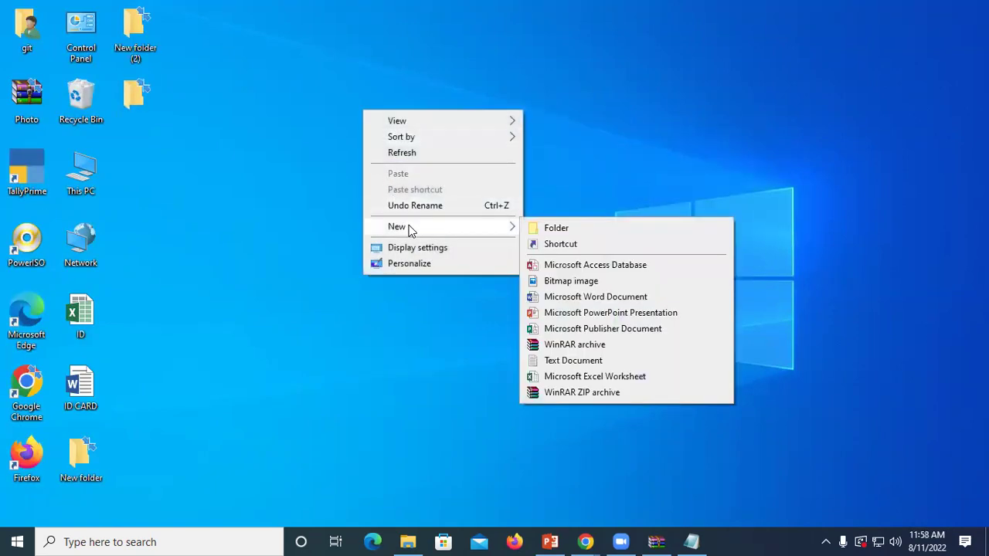
click(568, 232)
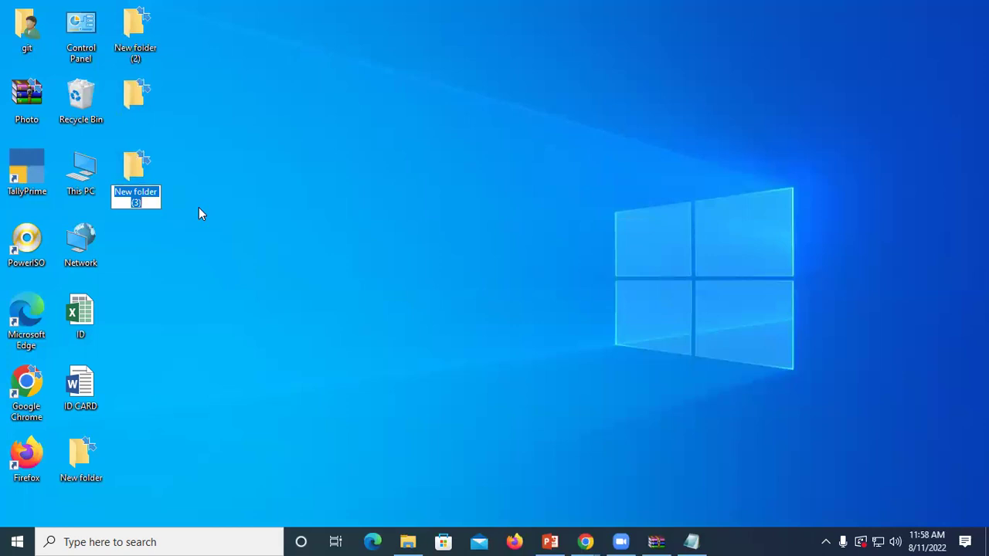
text(aux)
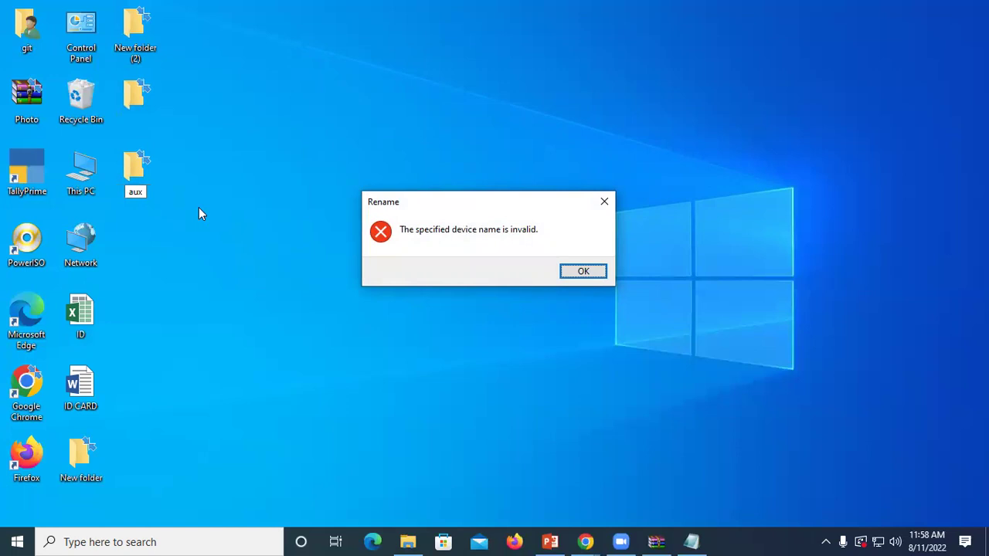
click(579, 271)
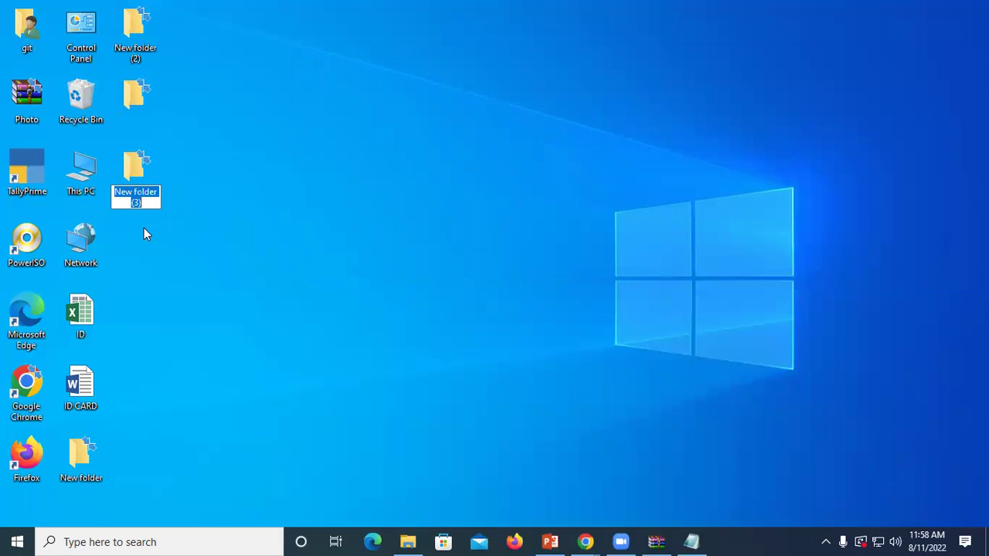
key(BackSpace)
Step: Insert a right-to-left mark into the folder name and type aux
right_click(139, 194)
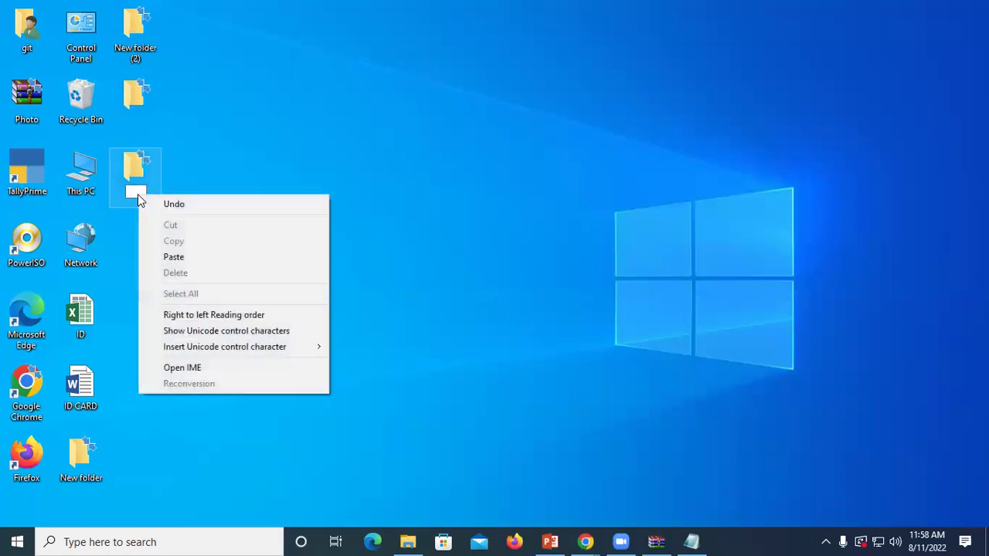
mouse_move(286, 346)
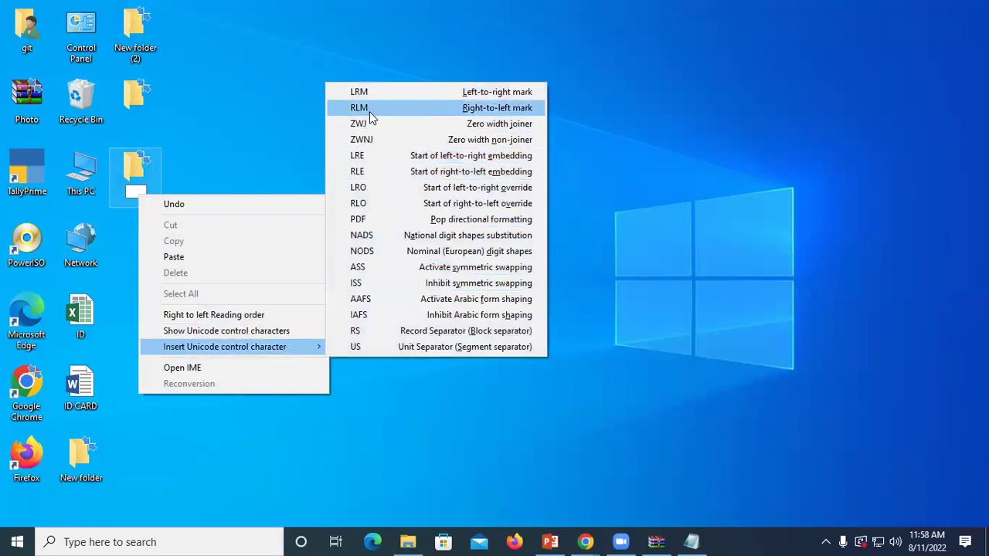
click(370, 109)
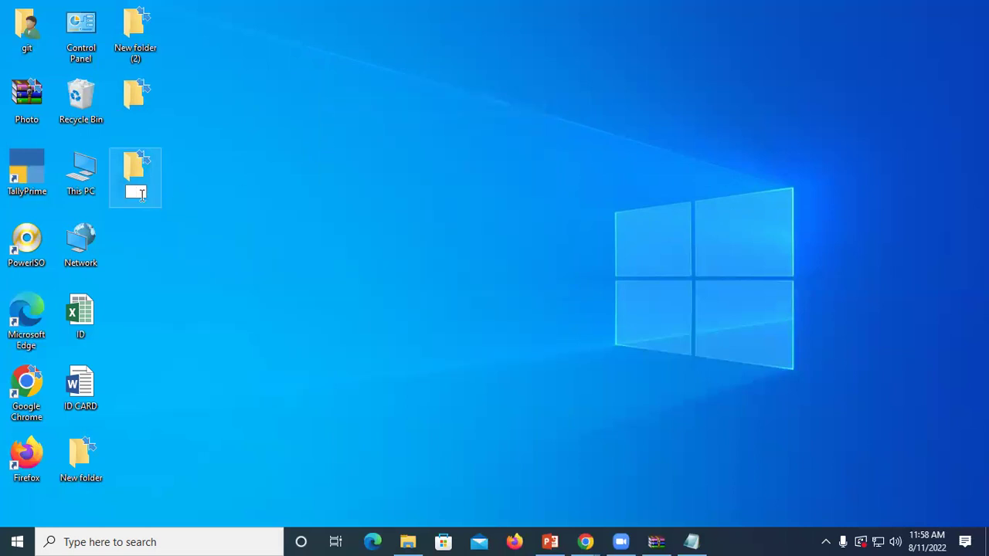
text(aux)
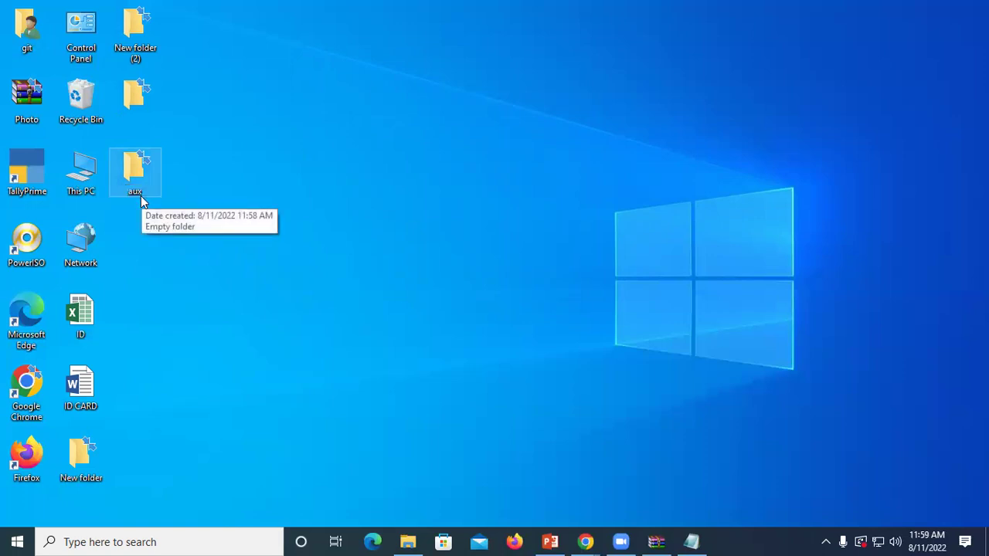
Step: Create a new folder, try naming it con, and dismiss the invalid device name error
right_click(290, 147)
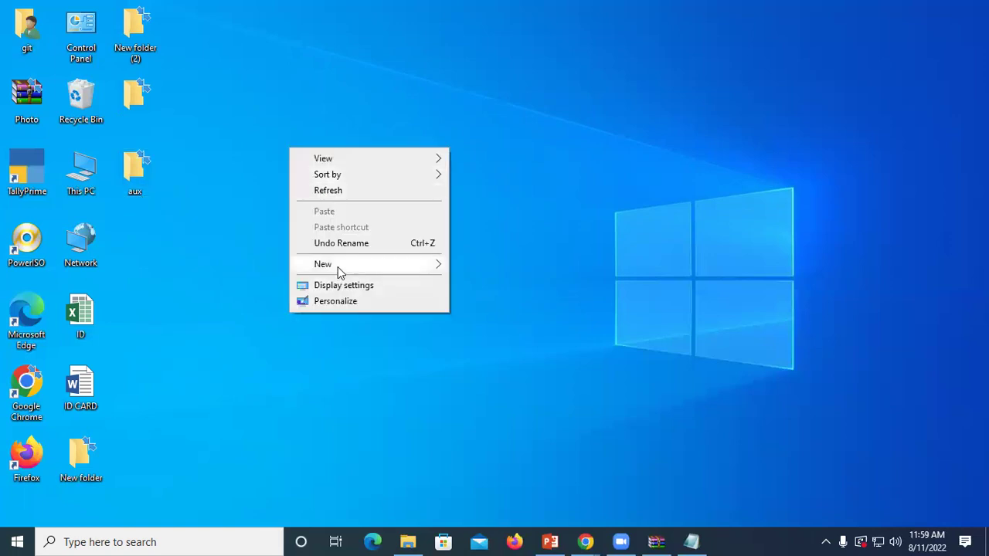
mouse_move(338, 266)
click(482, 265)
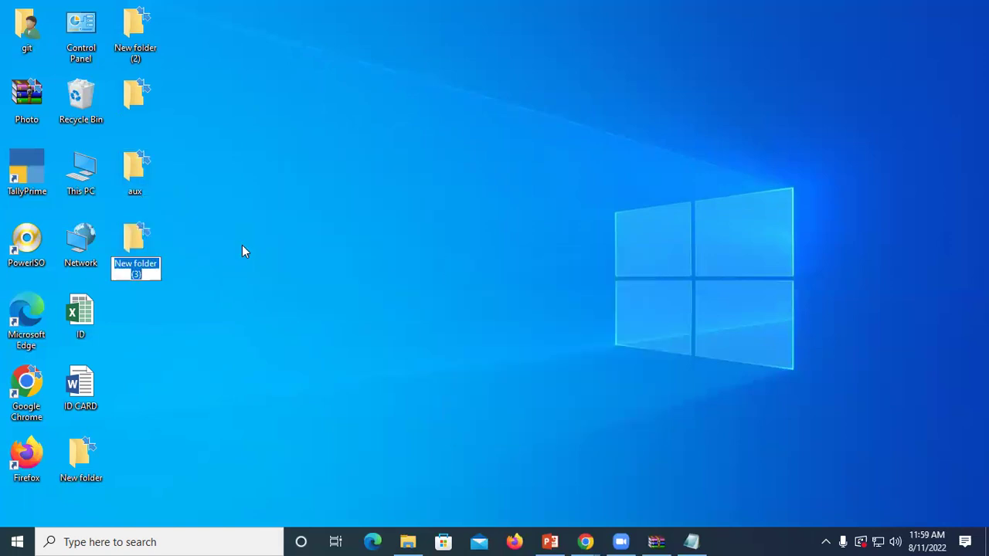
text(con)
key(Return)
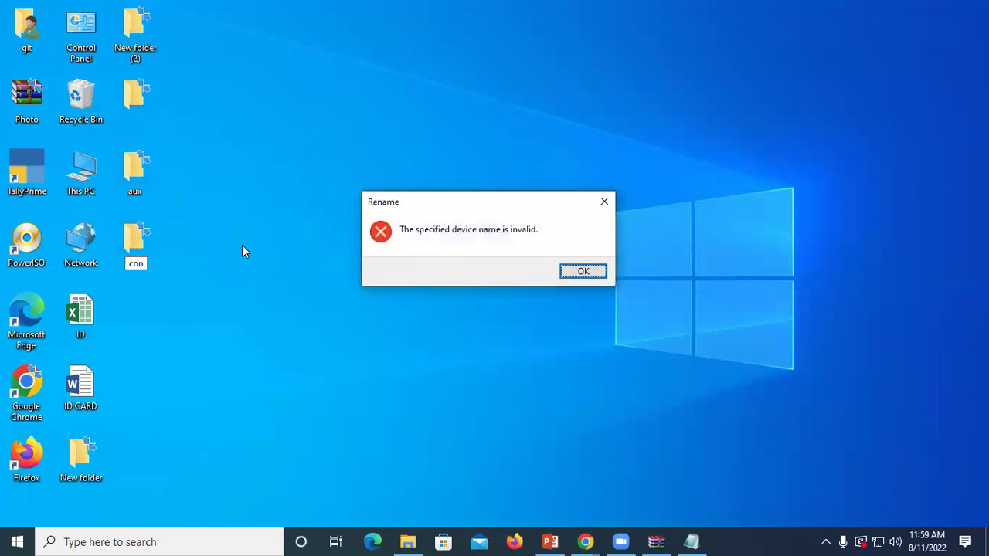
click(563, 275)
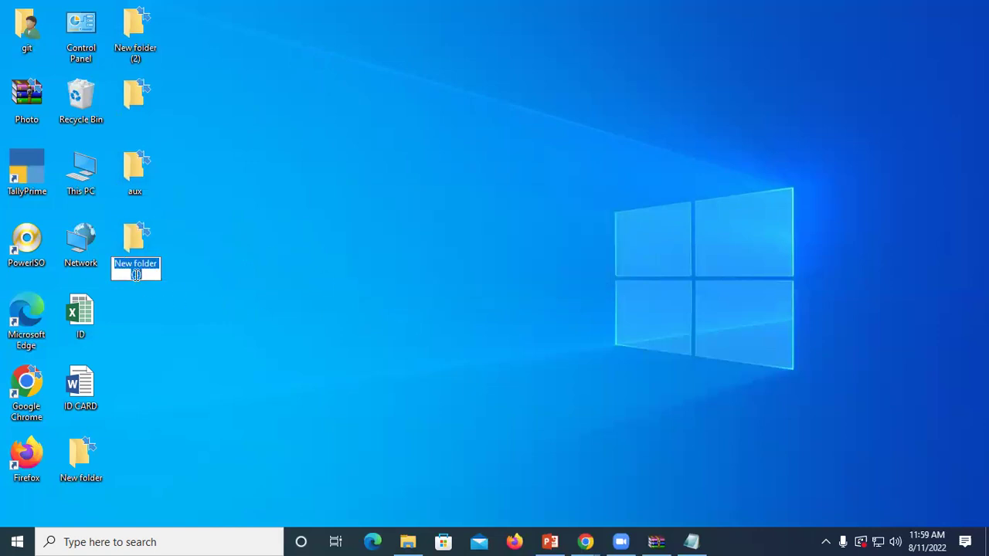
Step: Clear the name, insert a zero-width joiner, and name the folder con
key(BackSpace)
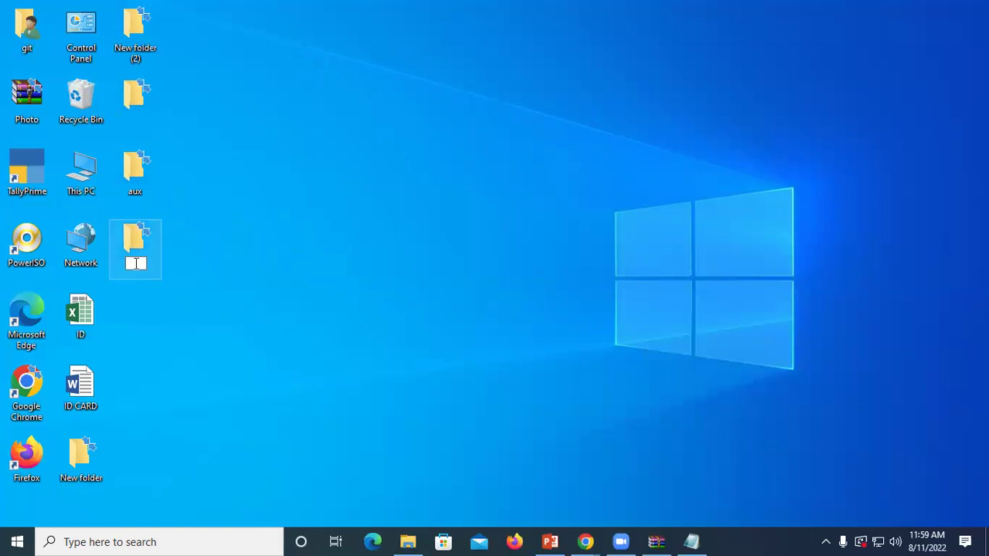
right_click(135, 264)
mouse_move(216, 421)
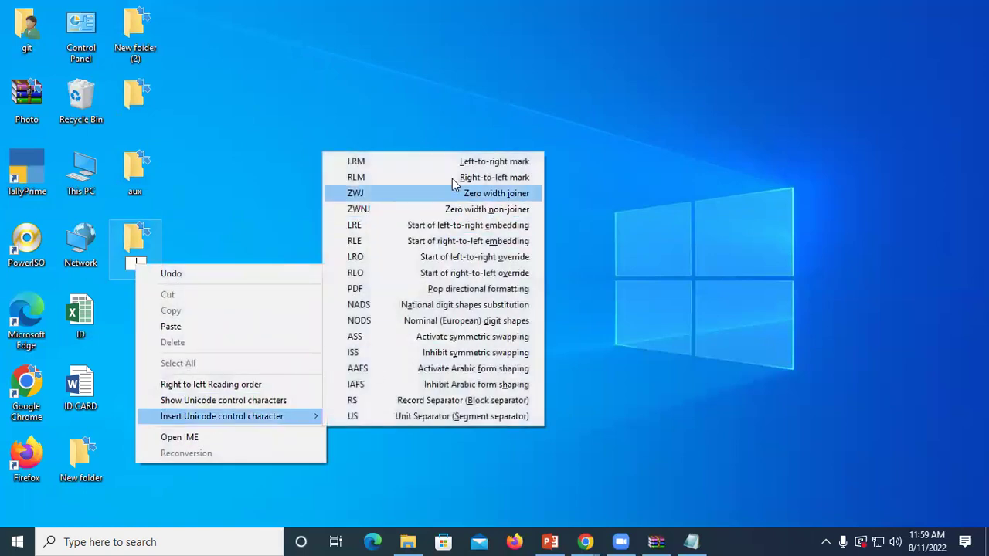
click(383, 192)
text(con)
key(Return)
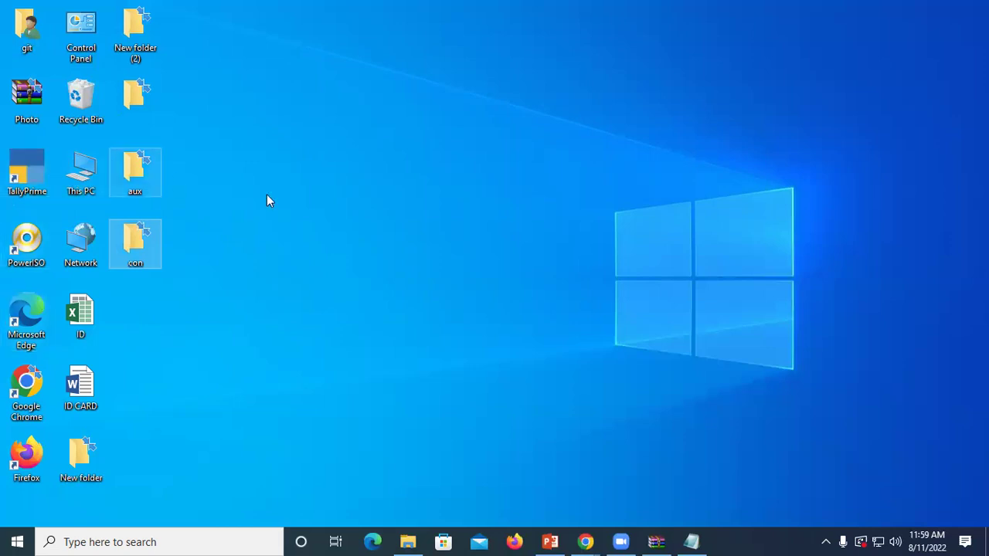
Step: Create another desktop folder named only with an invisible RLE (right-to-left embedding) character
right_click(295, 190)
mouse_move(366, 307)
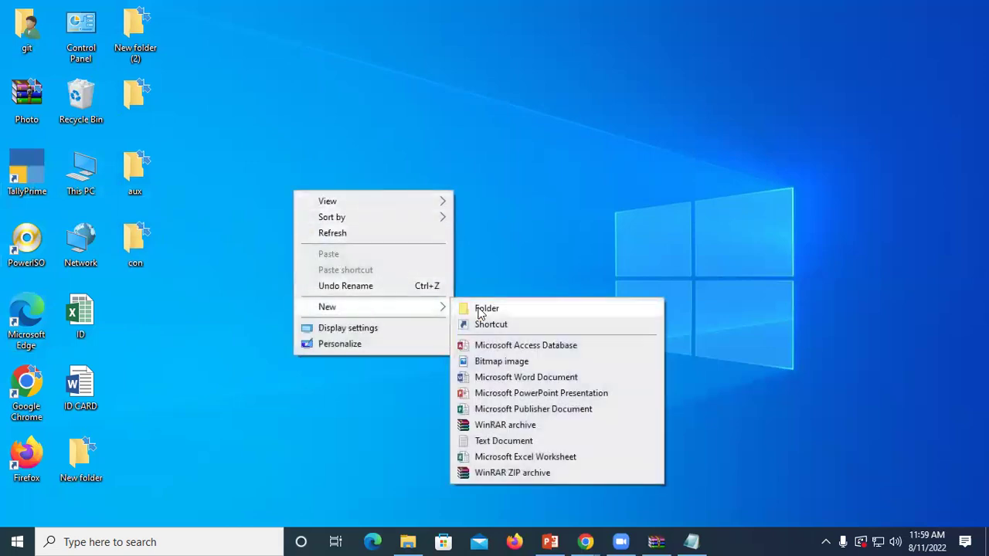
click(467, 308)
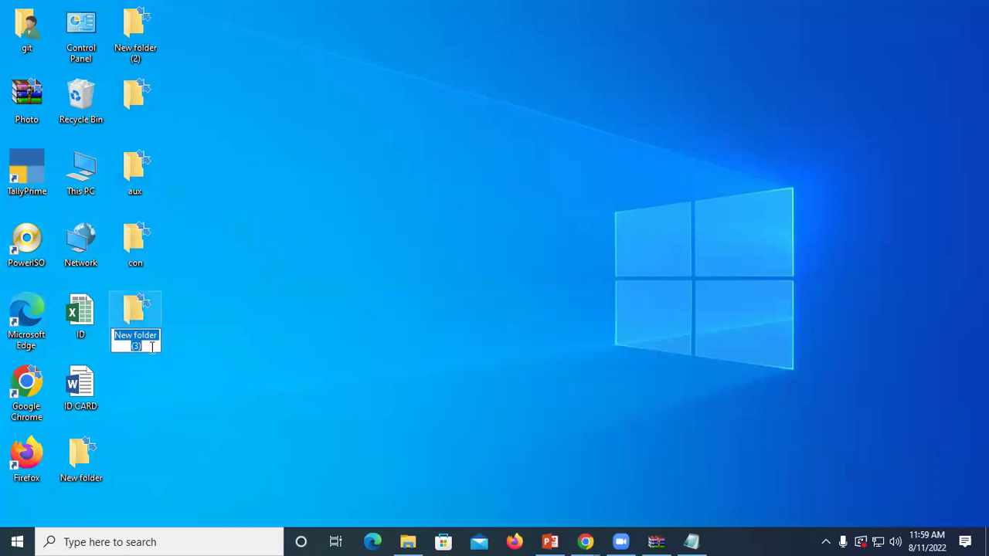
key(BackSpace)
right_click(142, 331)
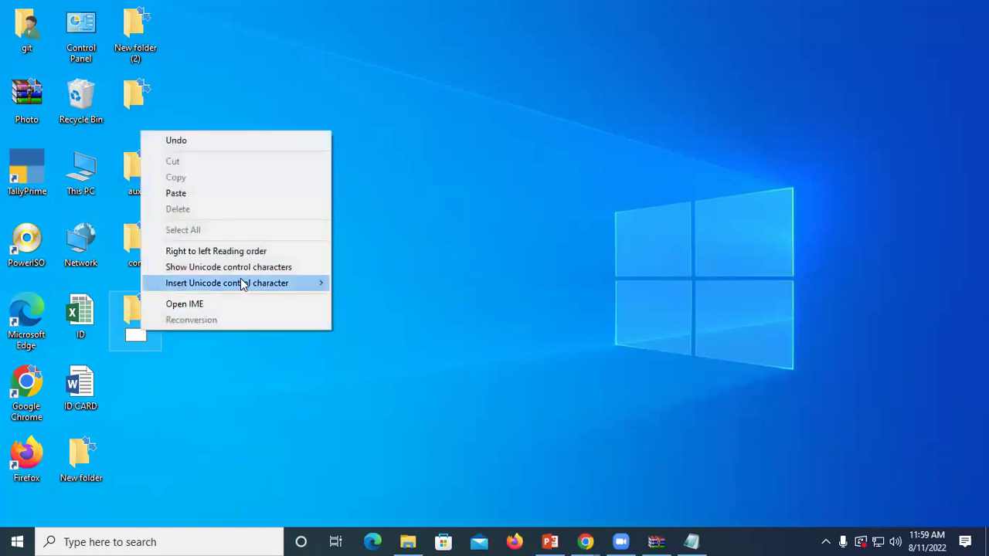
mouse_move(242, 284)
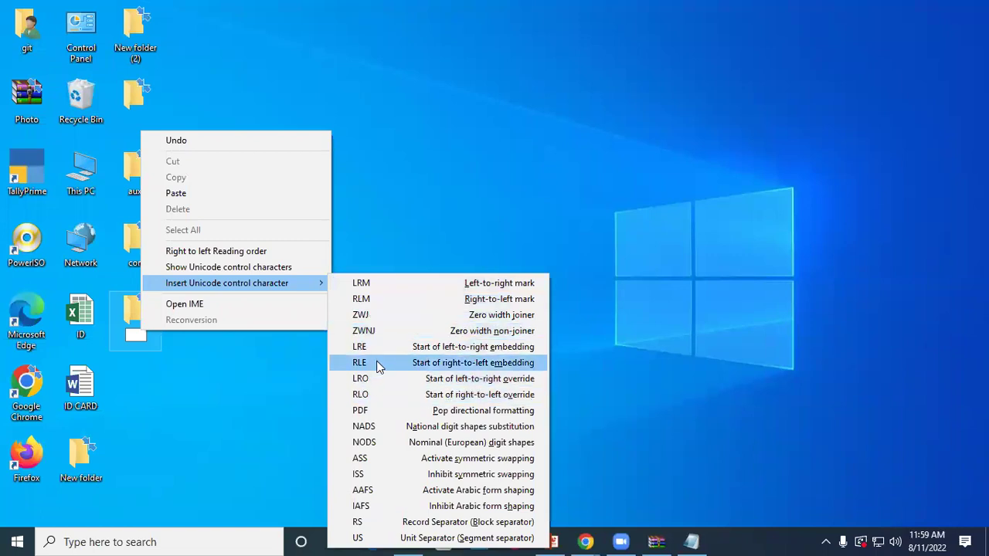
click(378, 366)
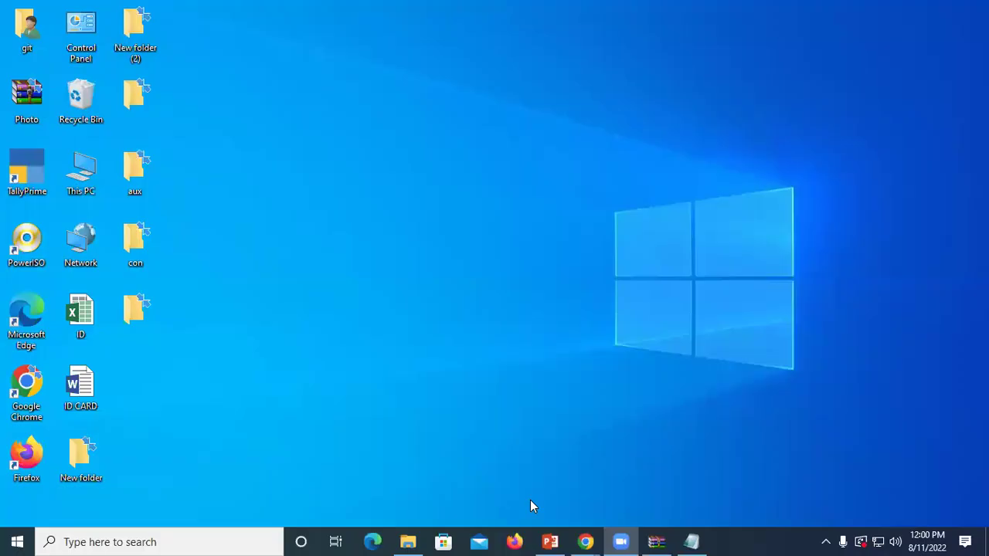
Step: Refresh the desktop icons several times
right_click(258, 76)
click(303, 117)
right_click(302, 115)
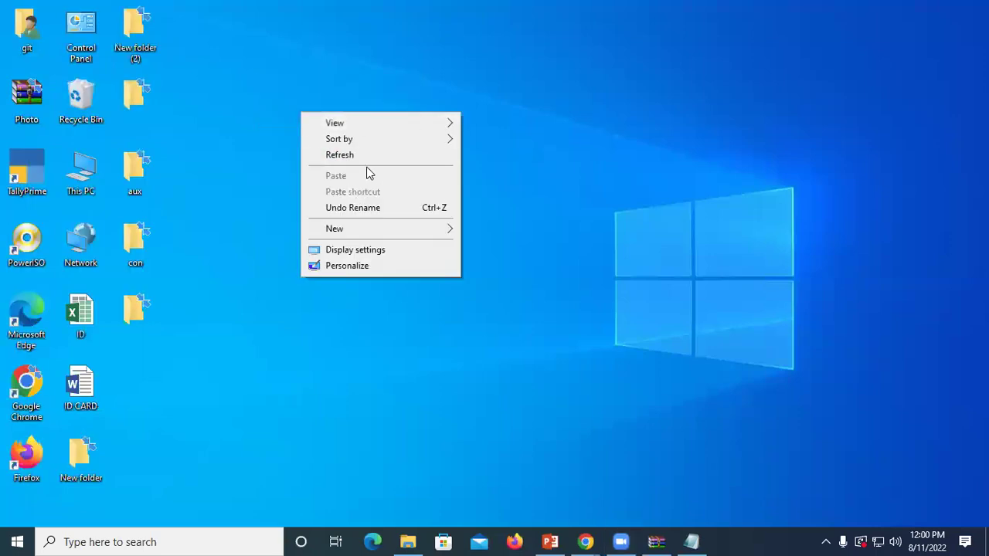
click(356, 157)
right_click(355, 156)
click(391, 199)
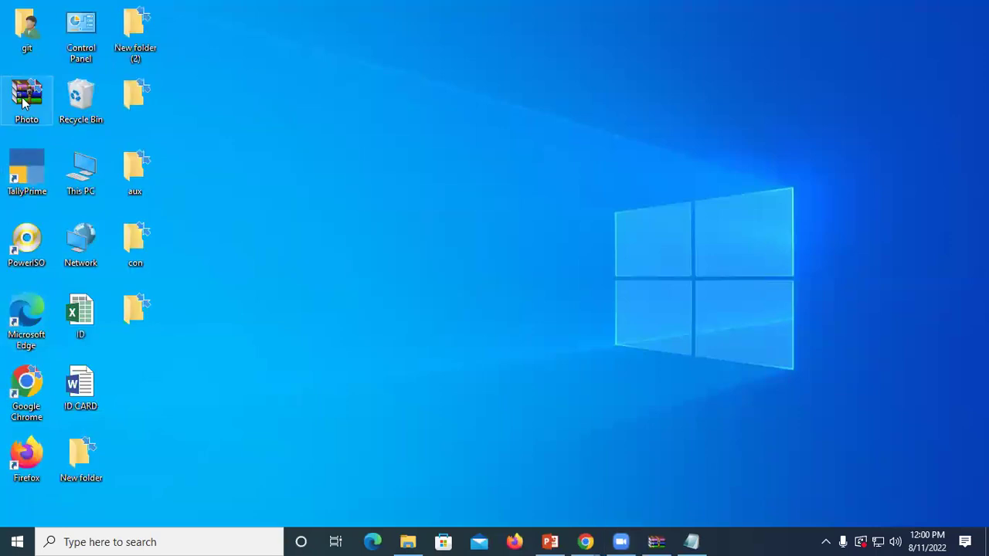
Step: Extract the Photo archive to Photo\ with the archive password, then open the extracted folder
right_click(23, 101)
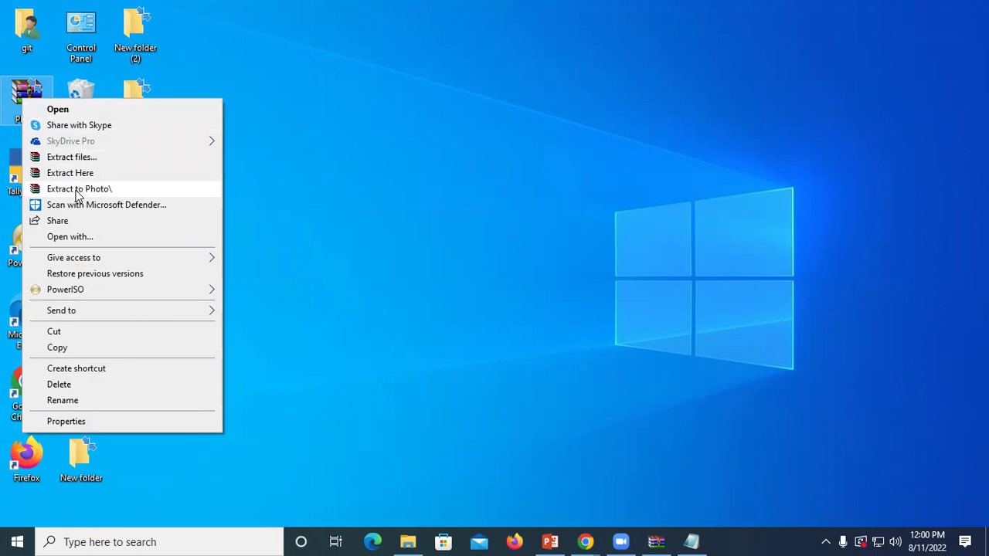
click(87, 196)
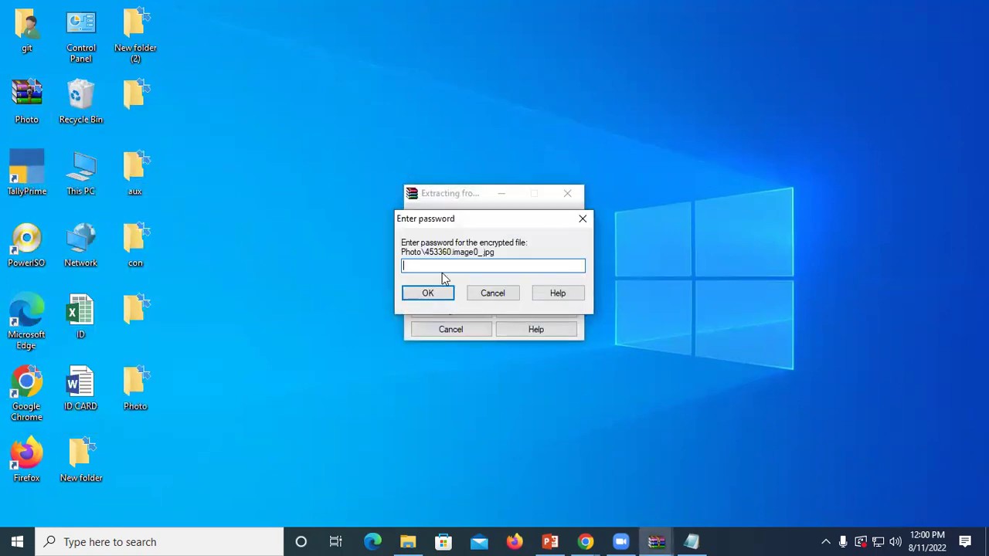
text(123)
key(Return)
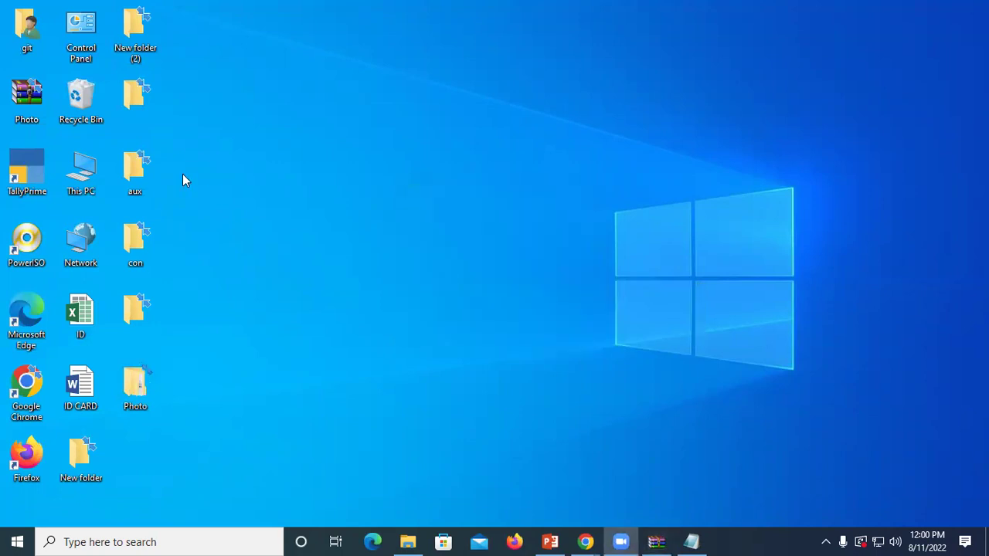
double_click(141, 406)
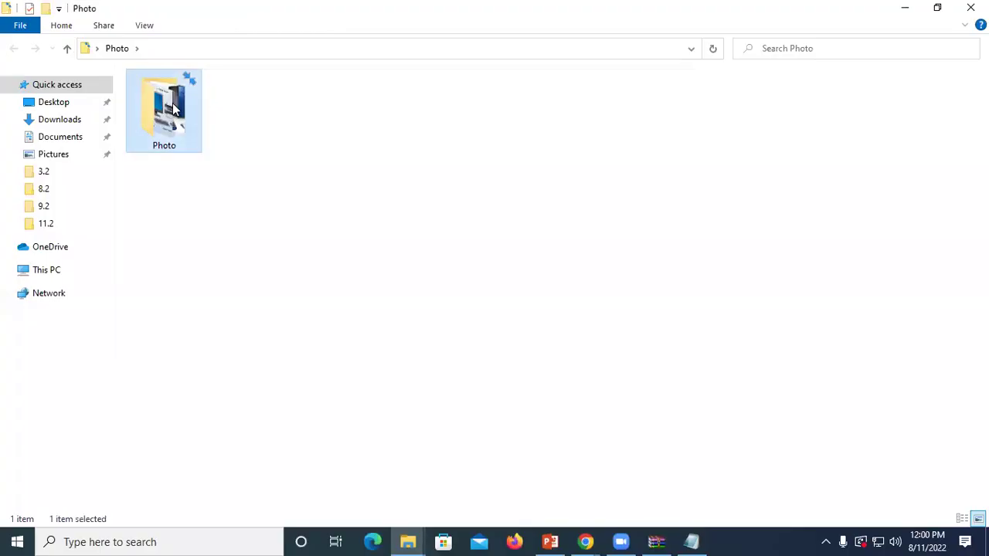
double_click(173, 109)
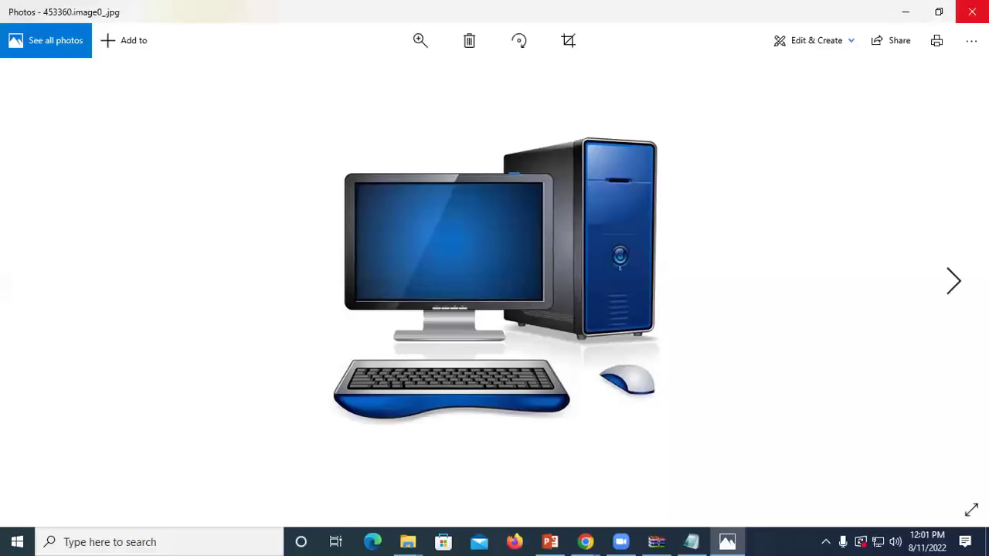
click(972, 12)
click(972, 7)
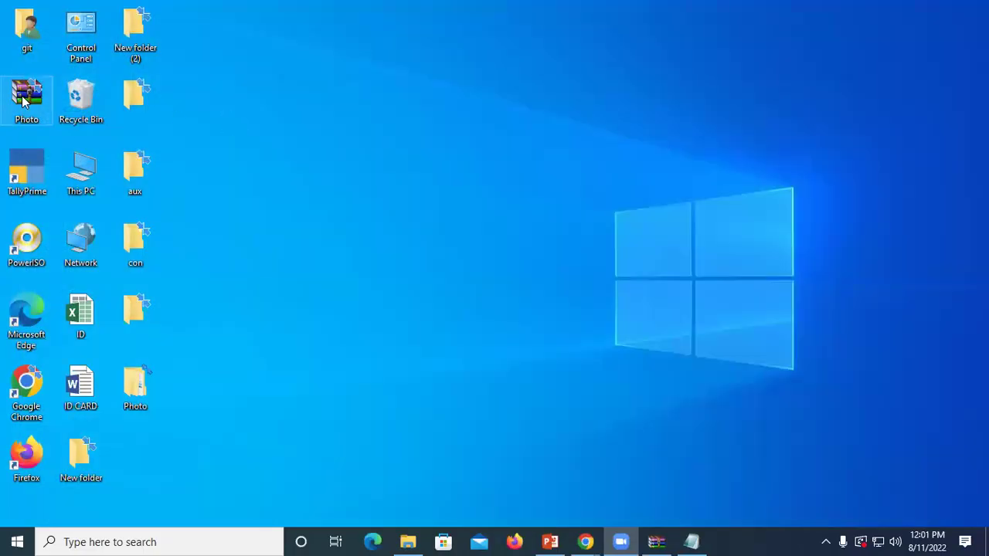
Step: Delete the Photo archive from the desktop and refresh the desktop
right_click(24, 98)
click(77, 383)
right_click(489, 162)
right_click(533, 207)
right_click(565, 248)
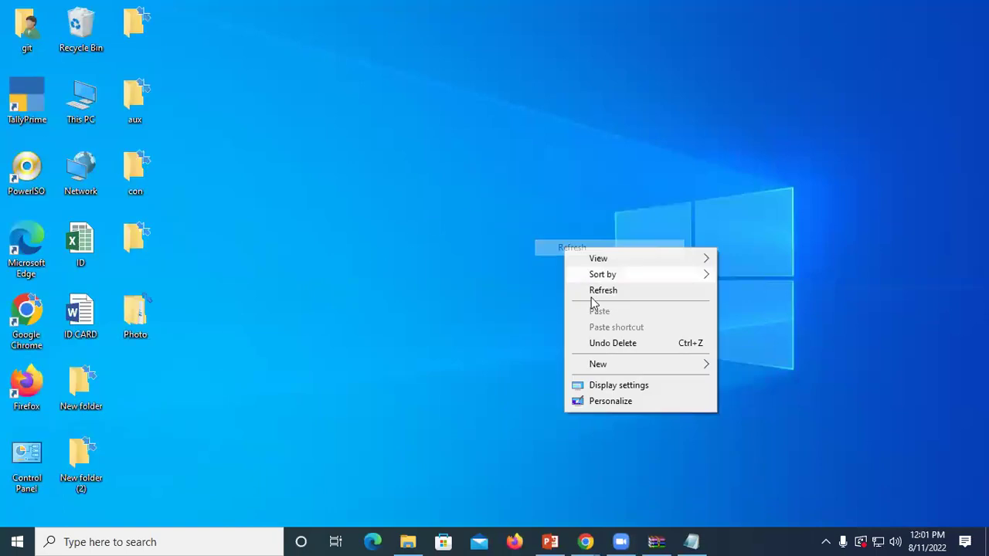
right_click(457, 157)
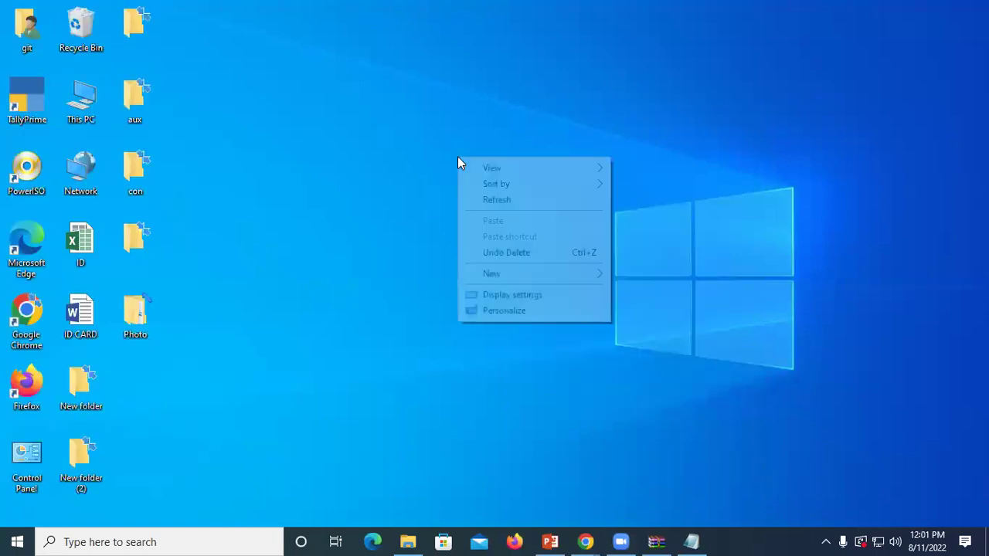
click(505, 201)
Step: Refresh the desktop again until only the extracted Photo folder remains
right_click(506, 201)
right_click(393, 106)
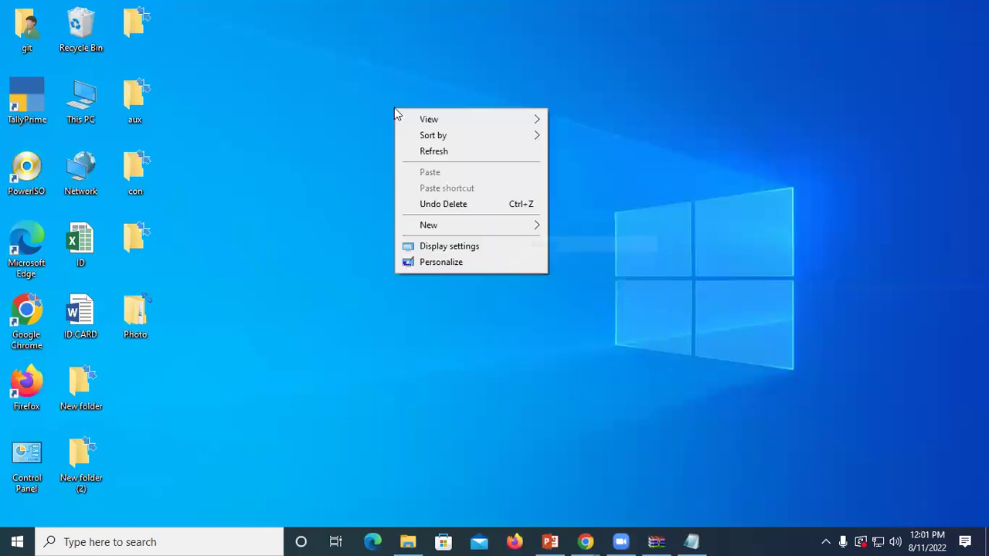
right_click(429, 152)
click(461, 196)
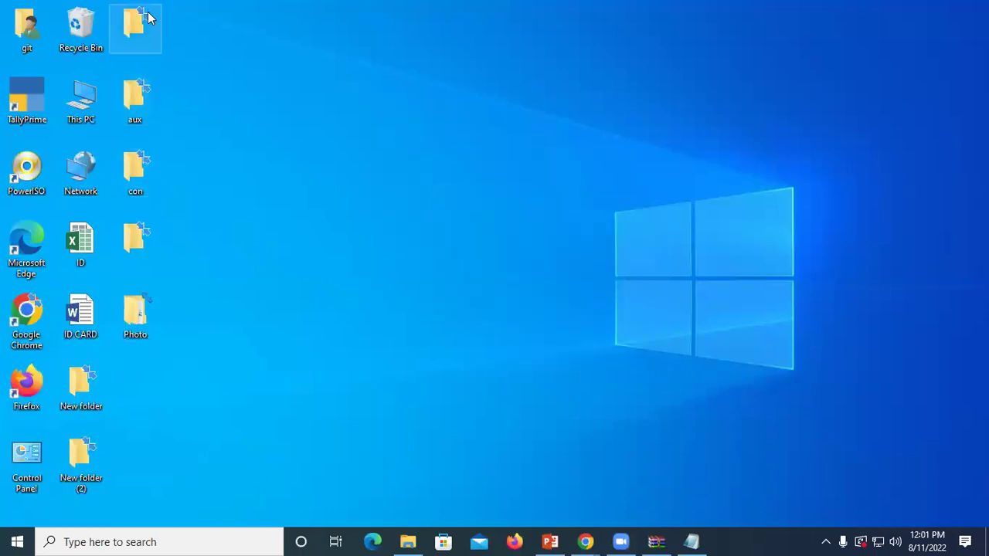
right_click(384, 149)
click(413, 187)
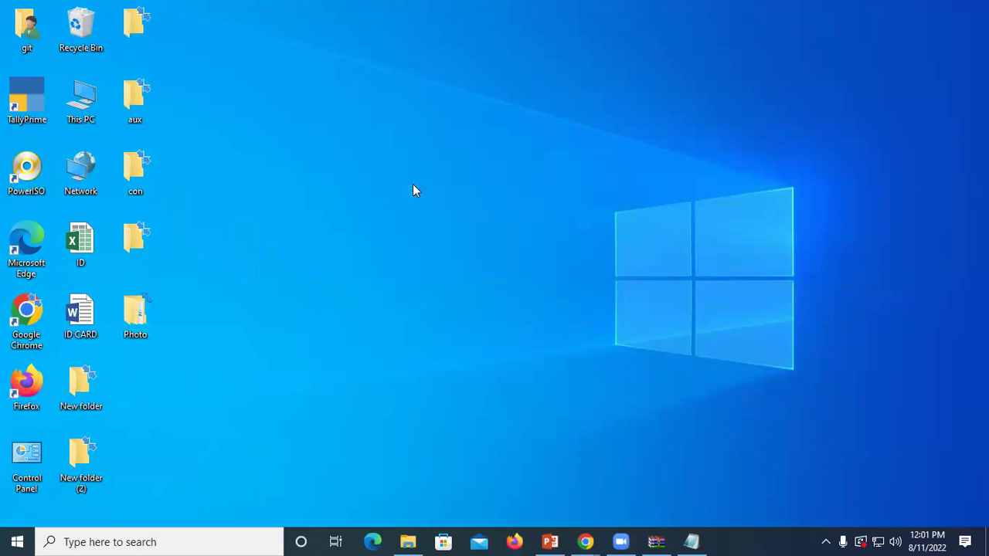